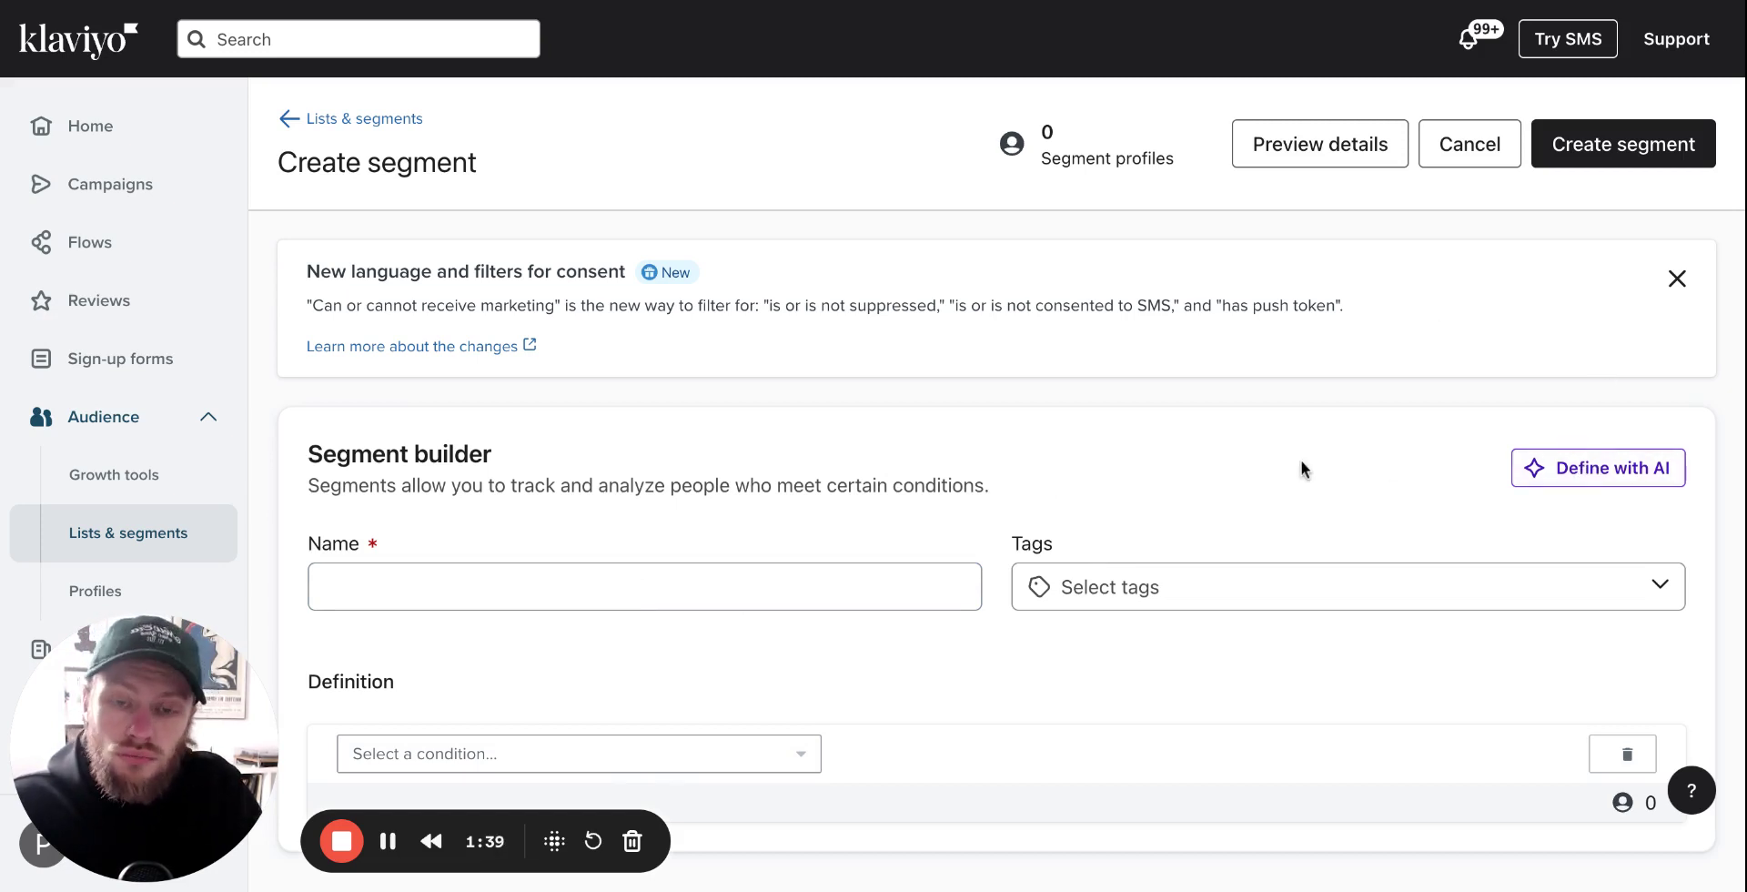
# Step: Start defining the segment with AI and name it "Test AI"
pyautogui.click(1598, 468)
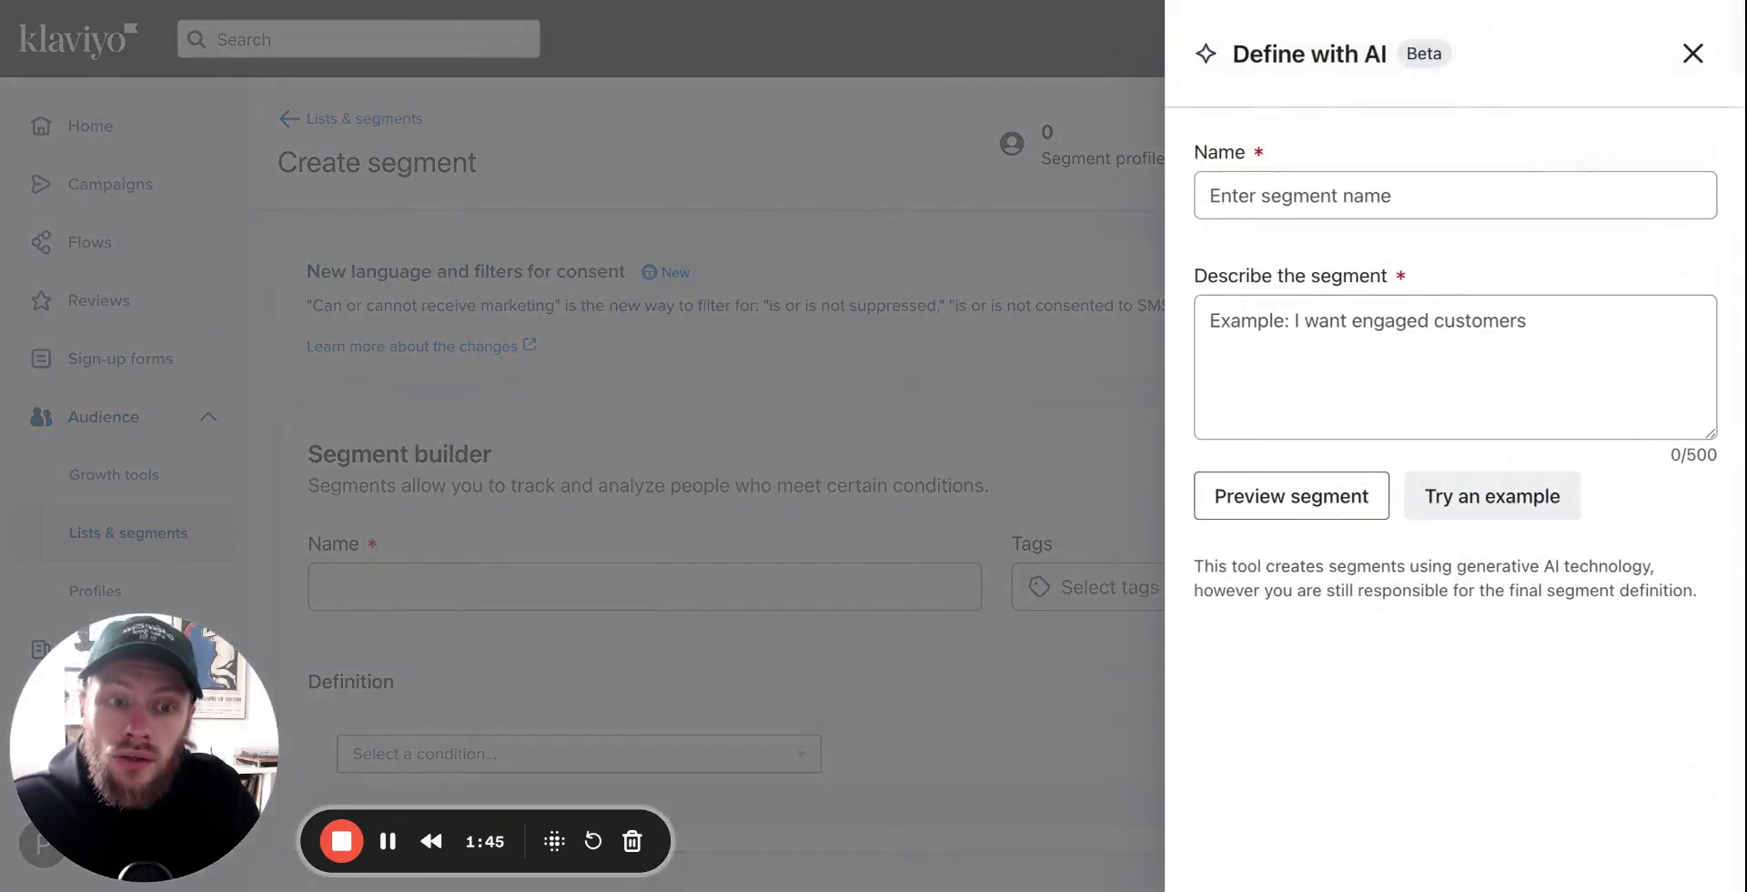
pyautogui.click(1381, 276)
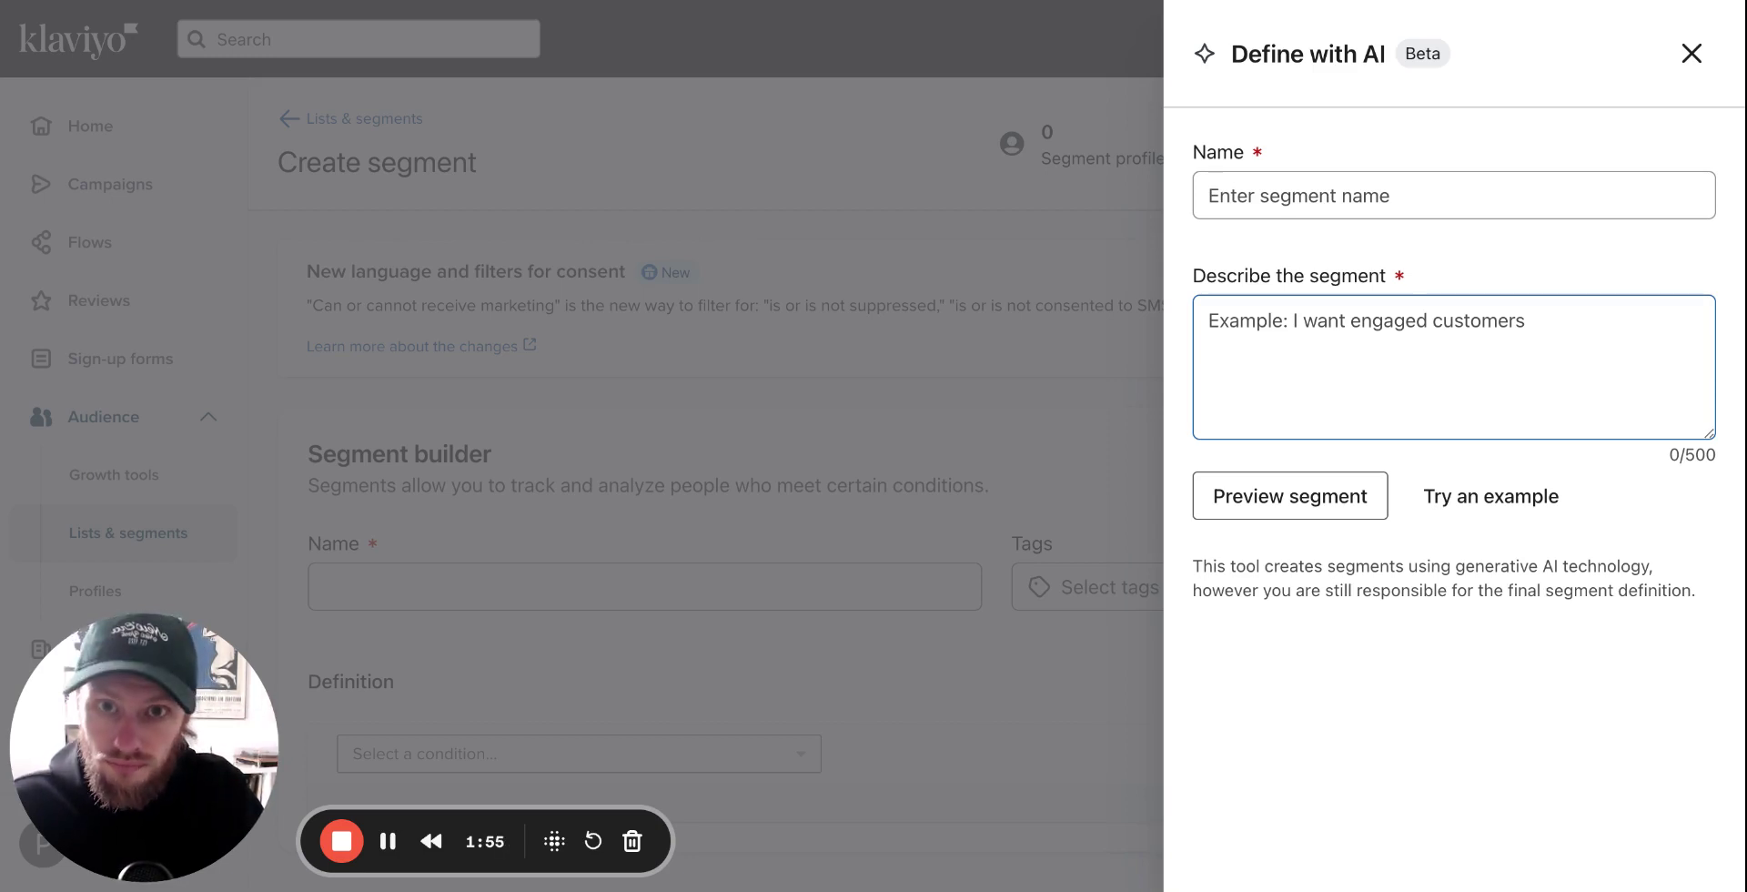
pyautogui.click(1399, 197)
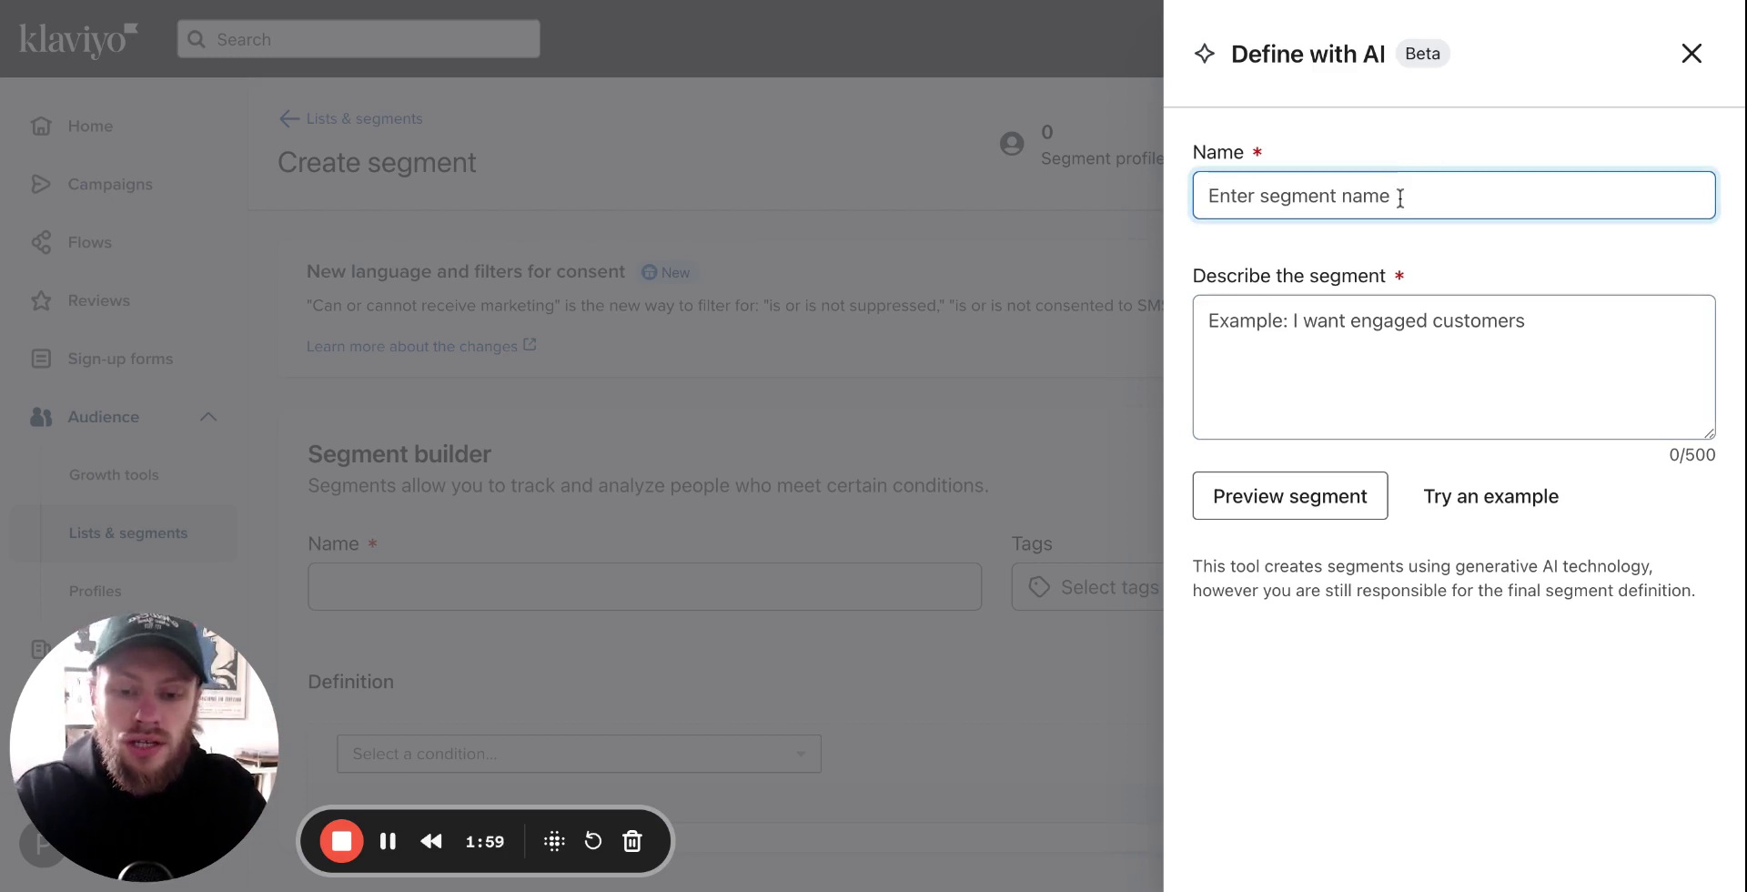
pyautogui.write('Test AI')
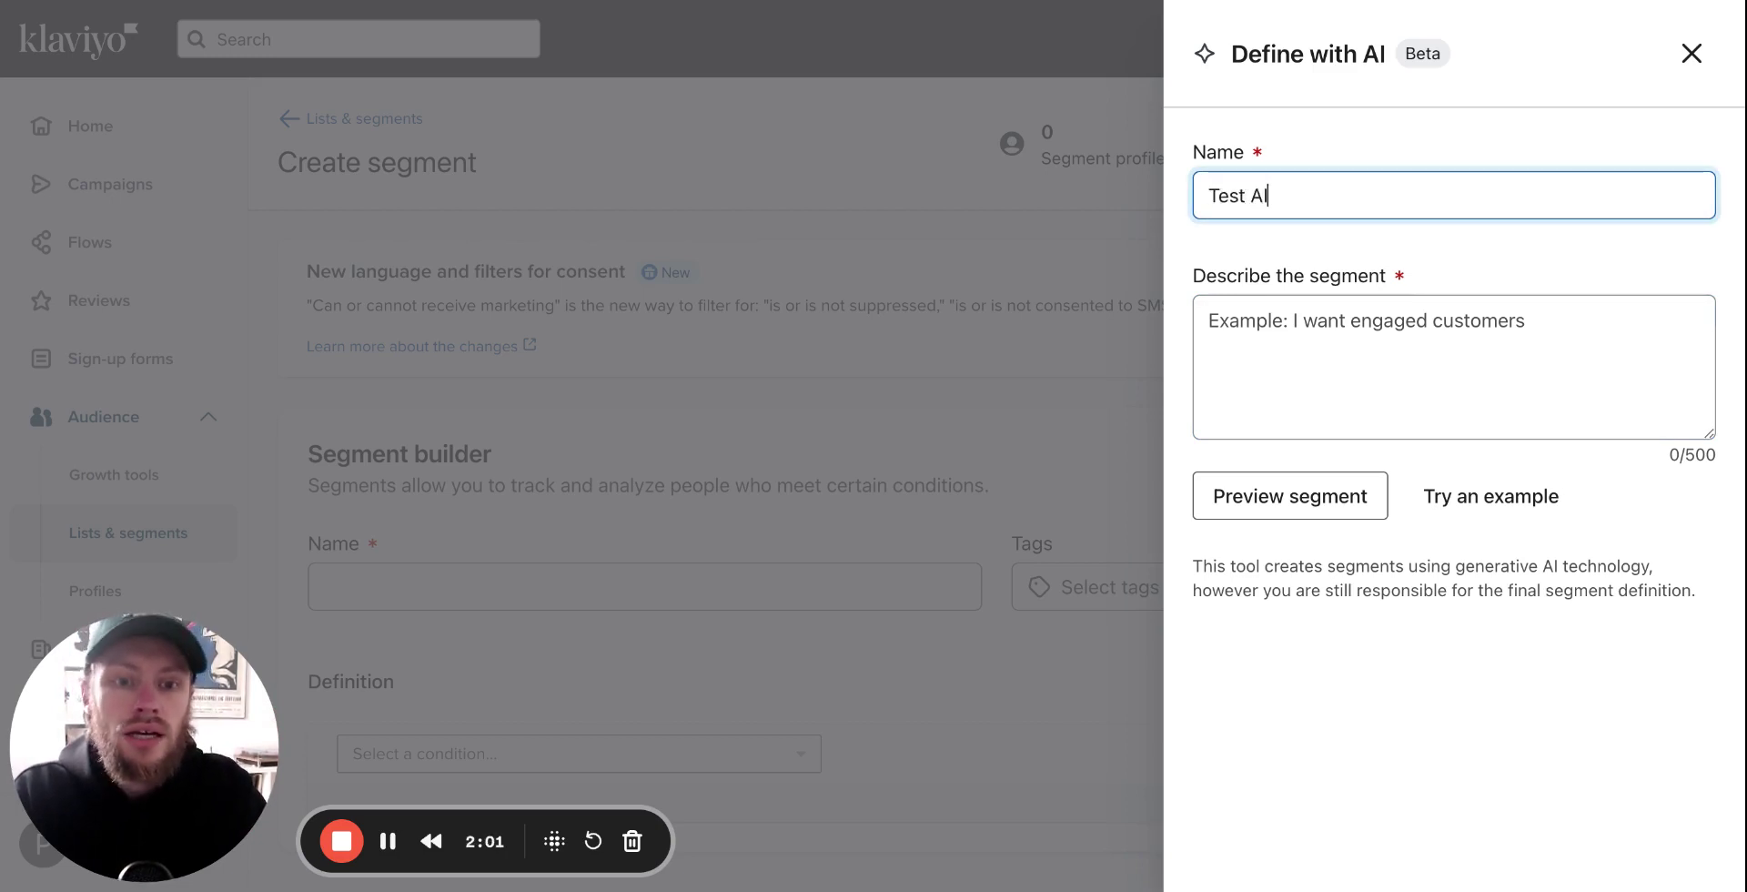
# Step: Begin the segment description with "Users have opened an email at least once in the last 90 days"
pyautogui.click(1458, 318)
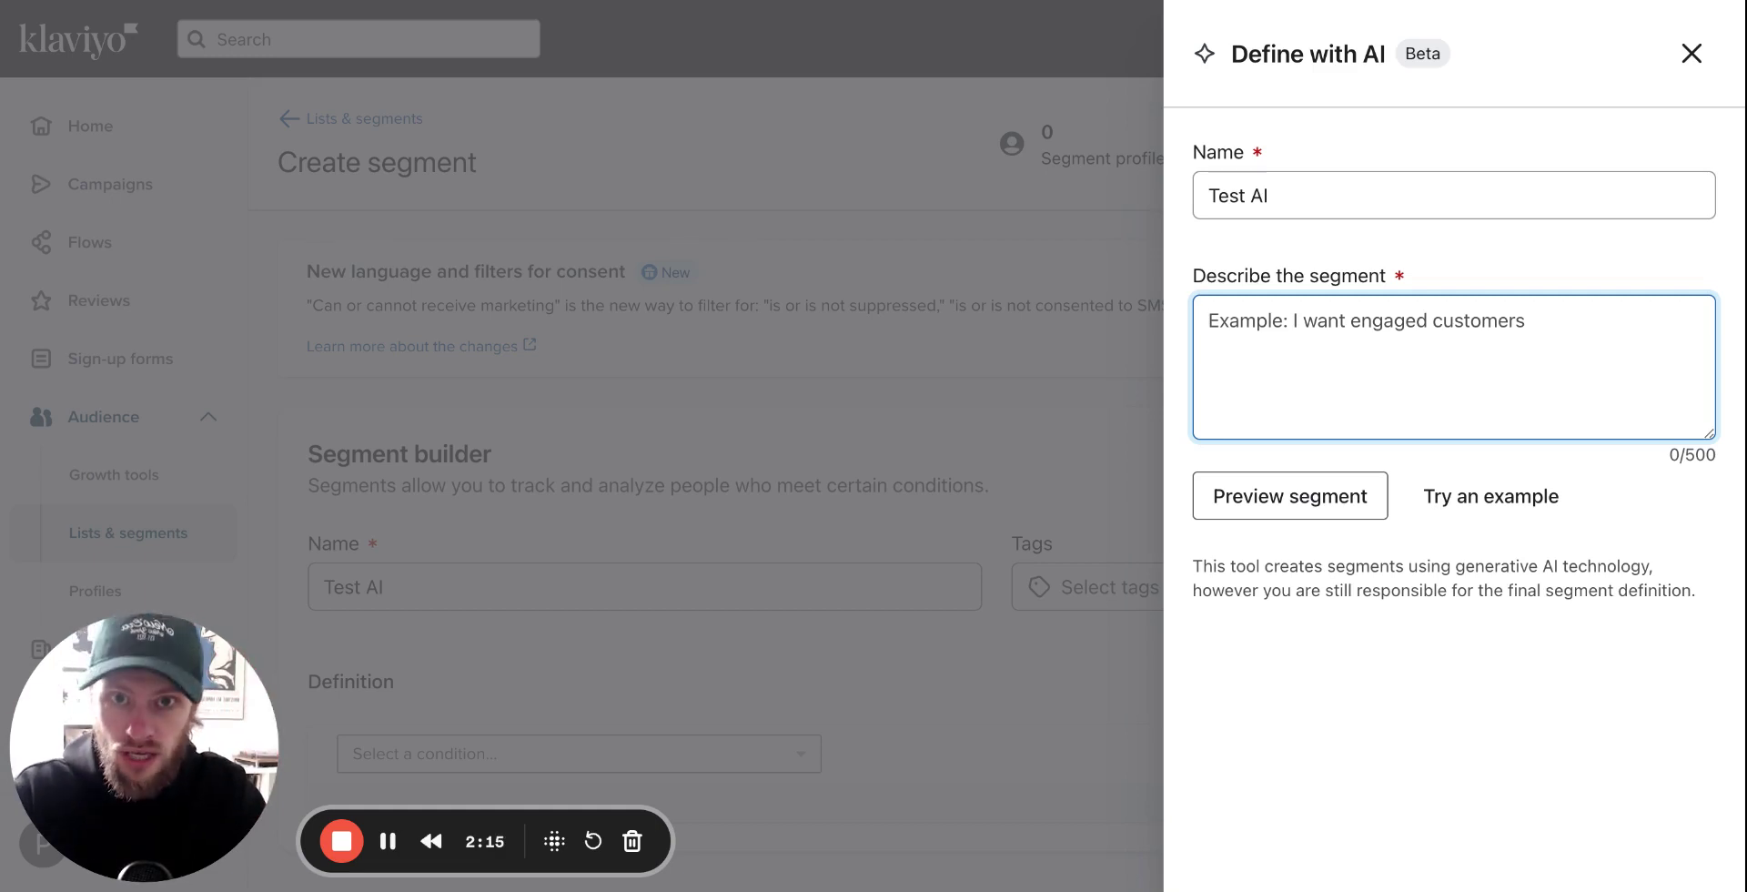
pyautogui.write('U')
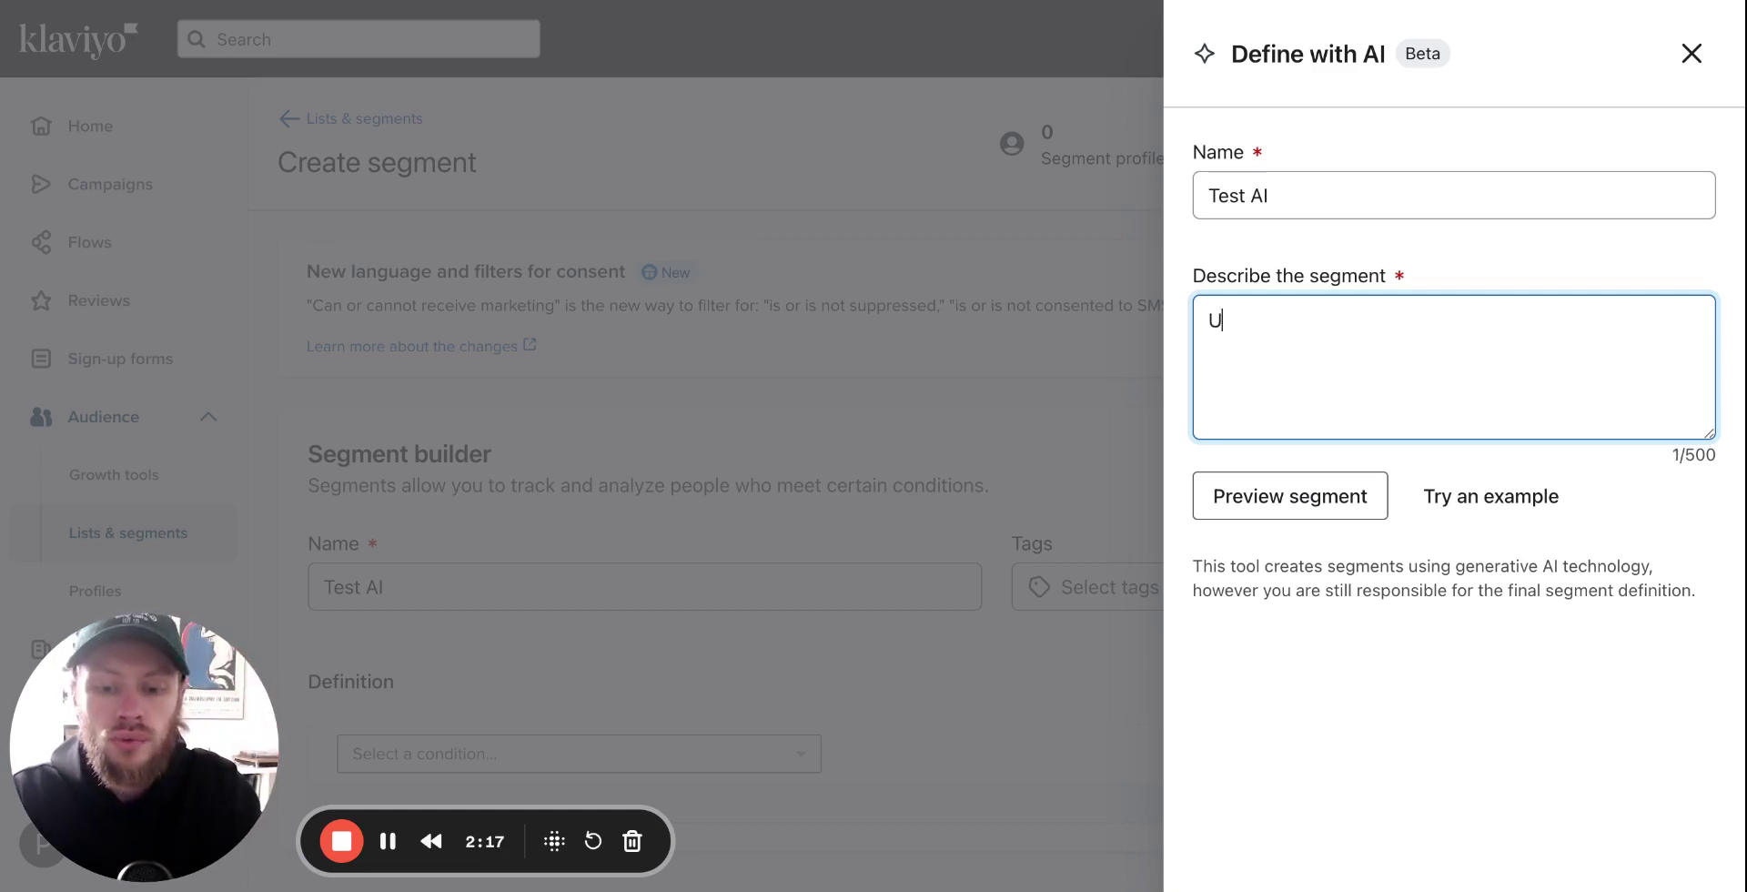
pyautogui.write('sers have o')
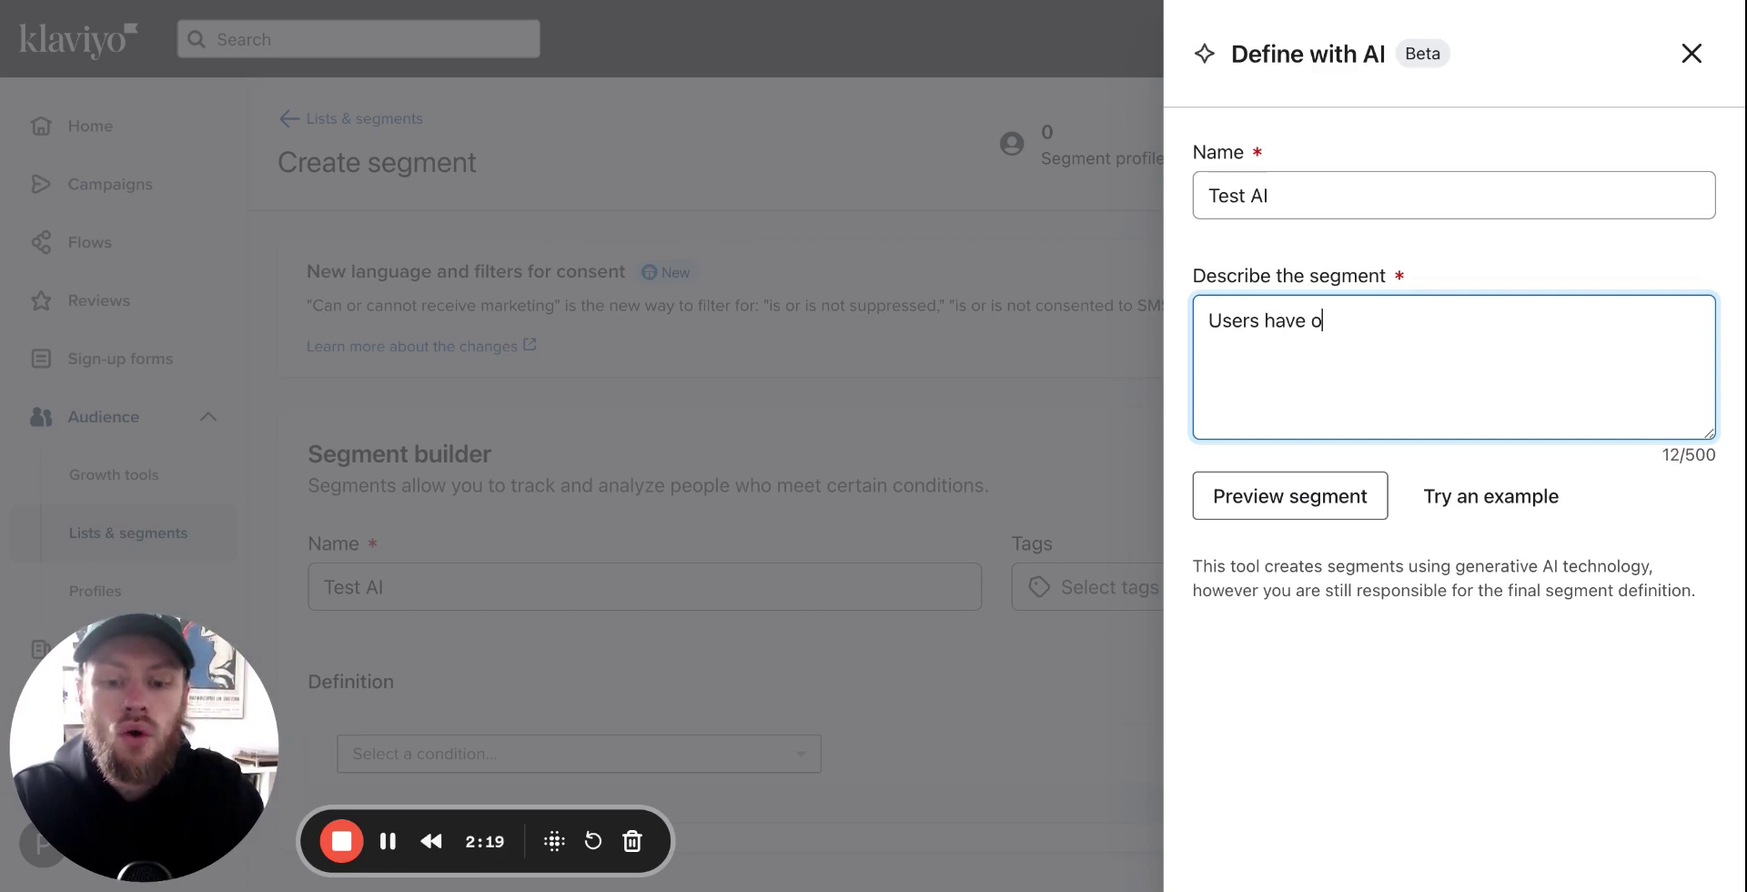
pyautogui.write('pened an e')
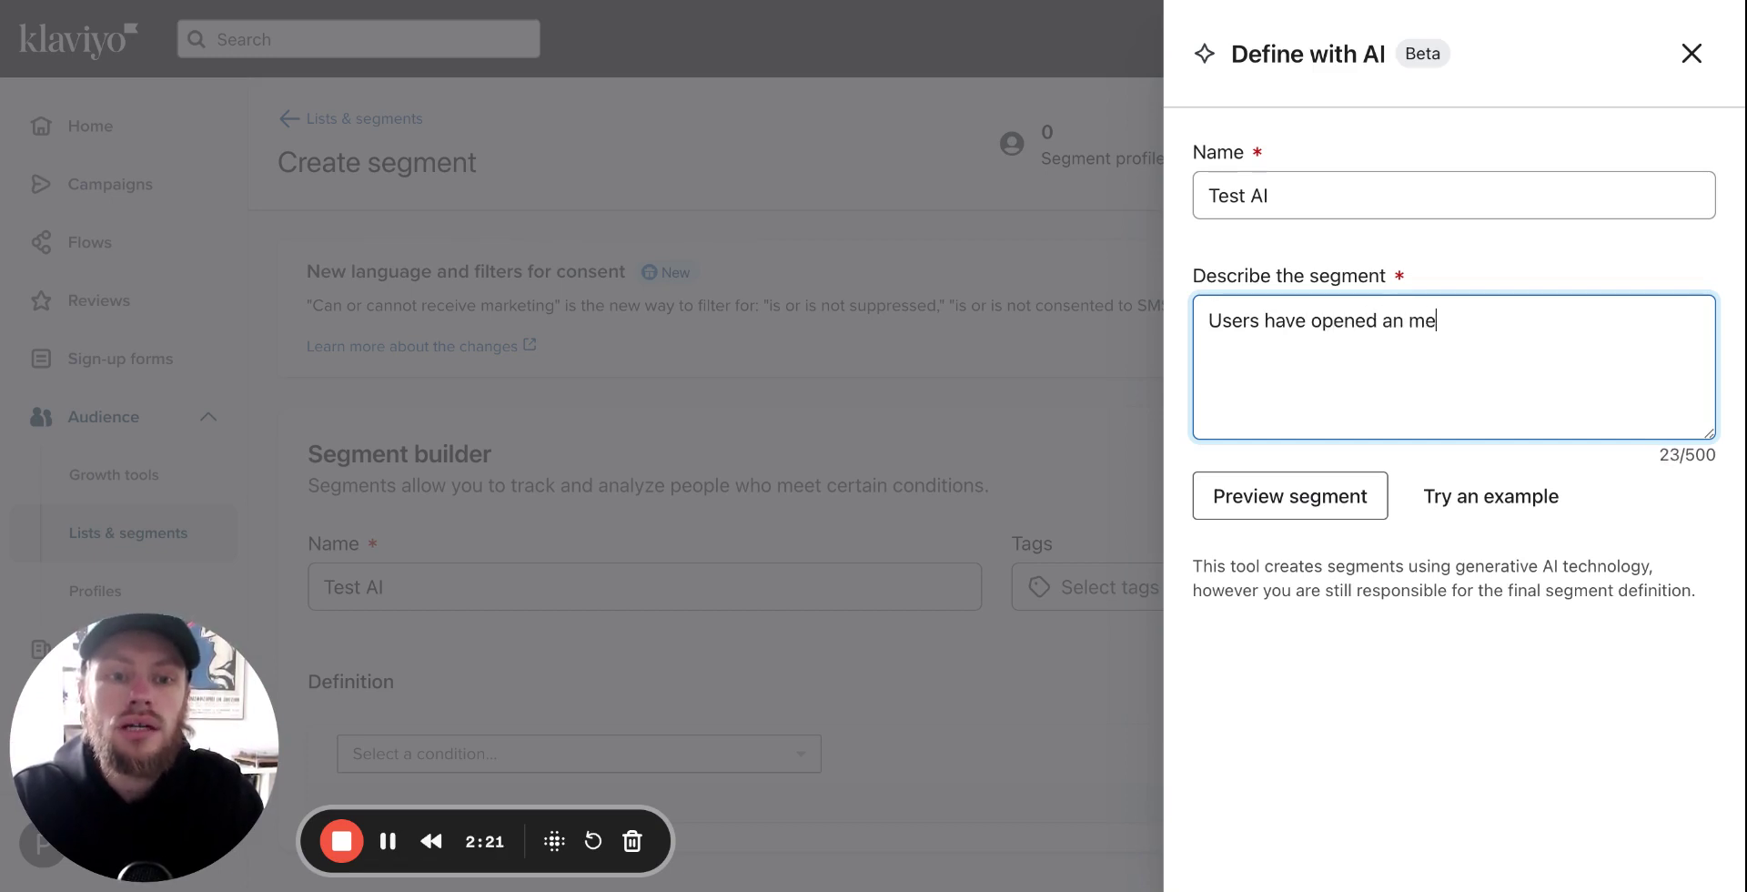
pyautogui.write('mail at lea')
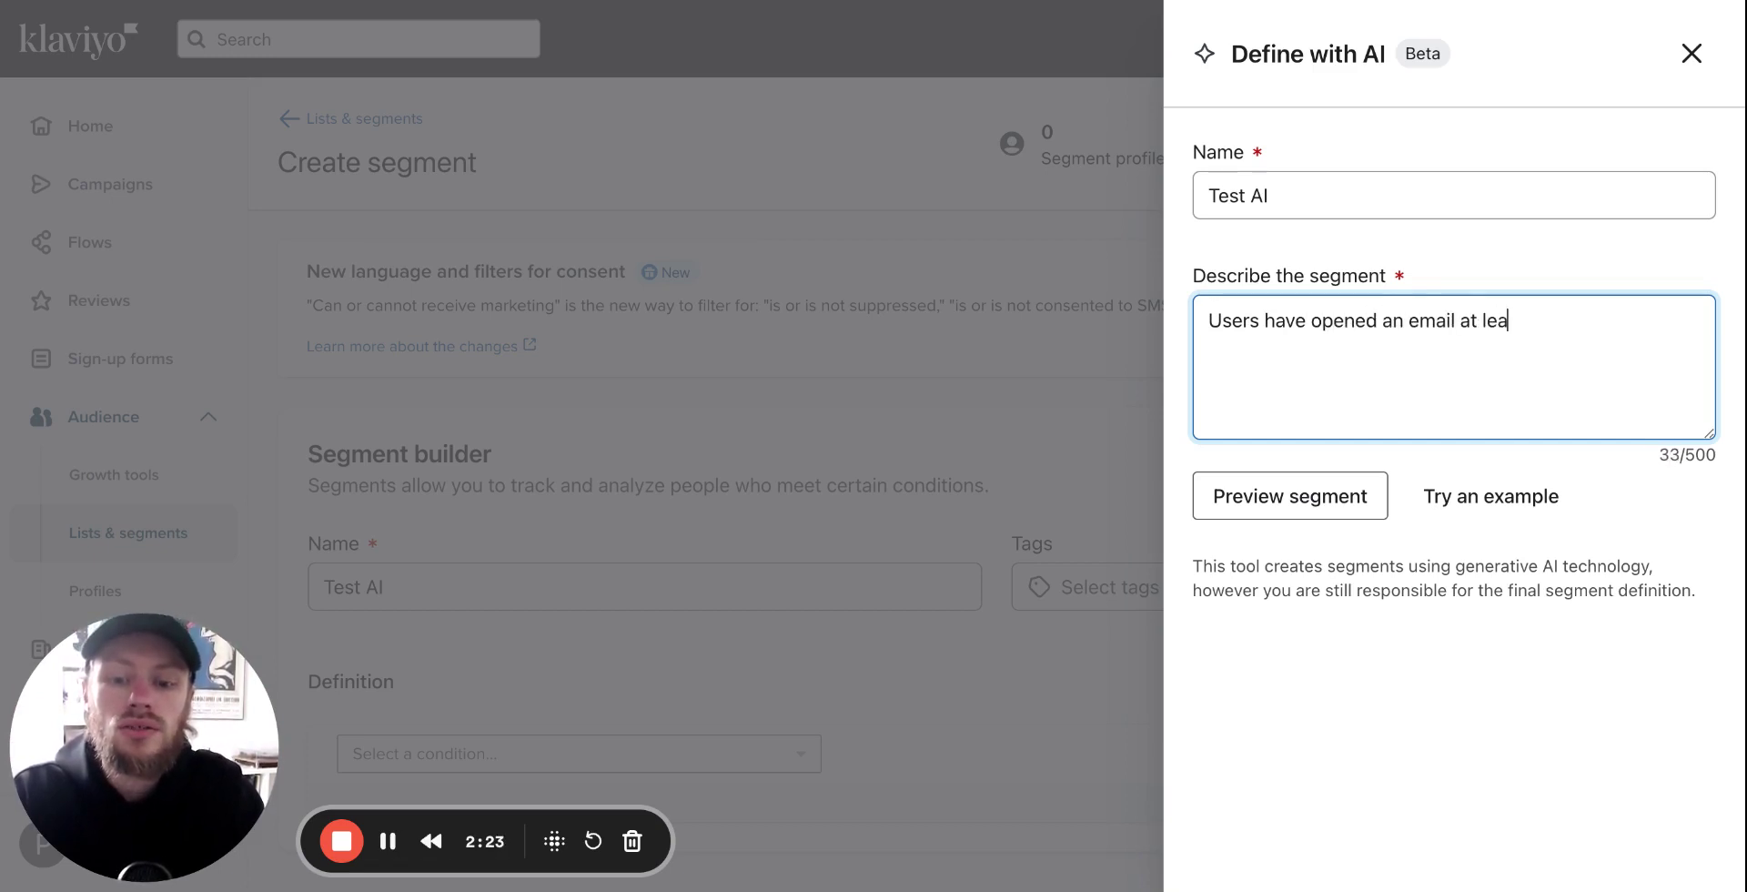
pyautogui.write('st once in the l')
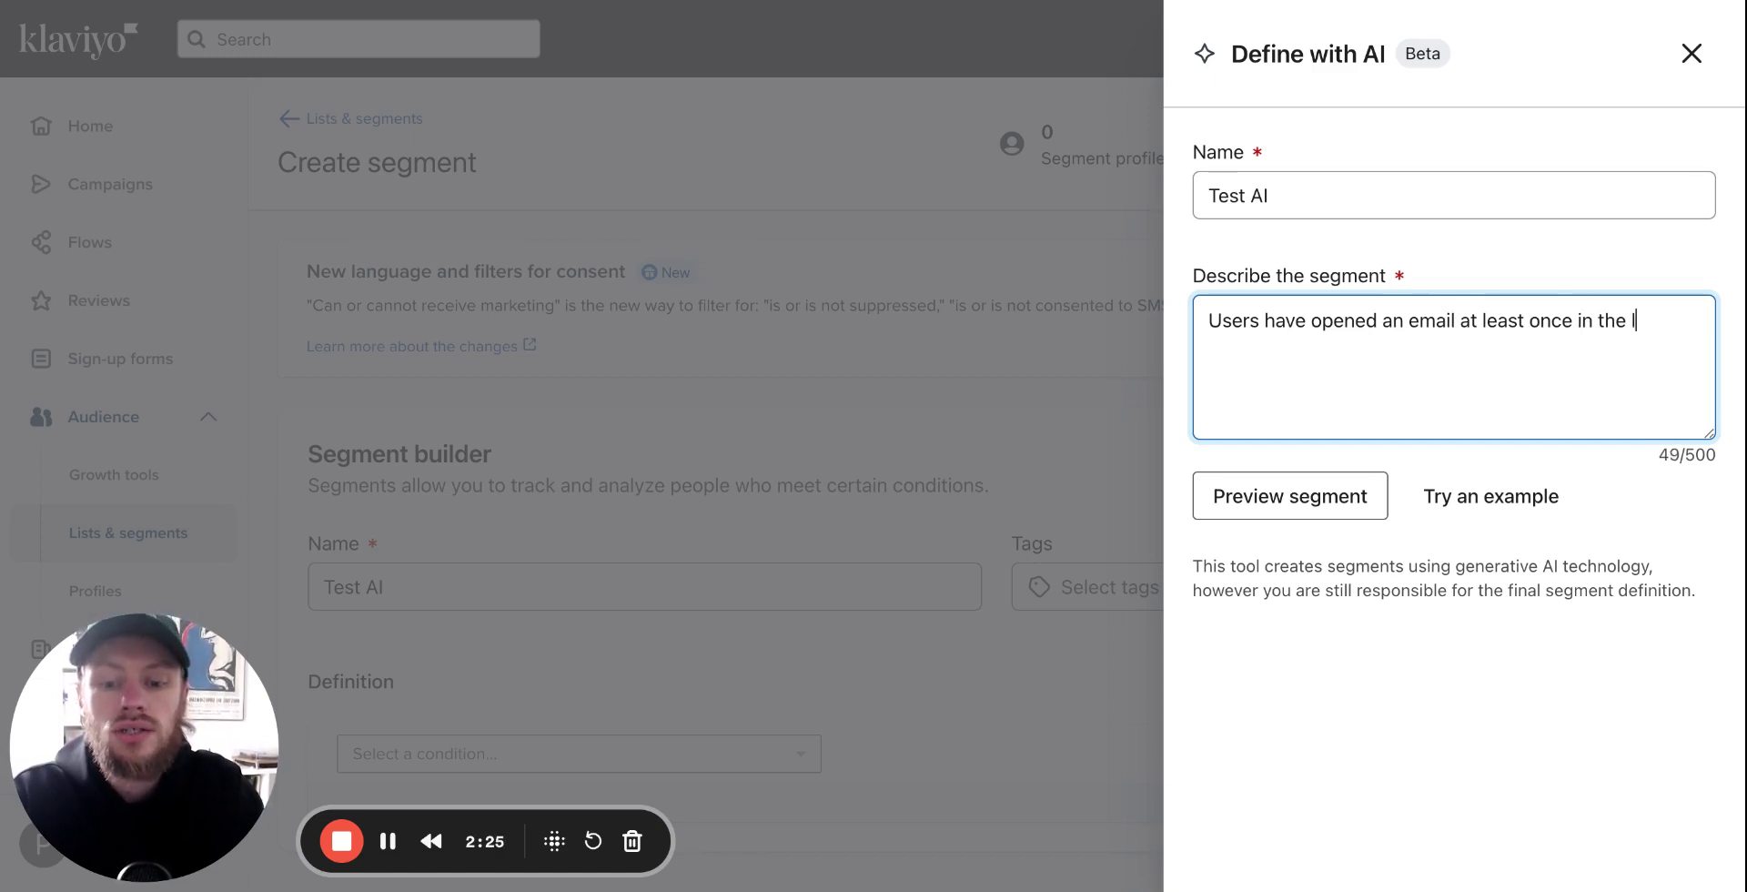
pyautogui.write('ast 90 d')
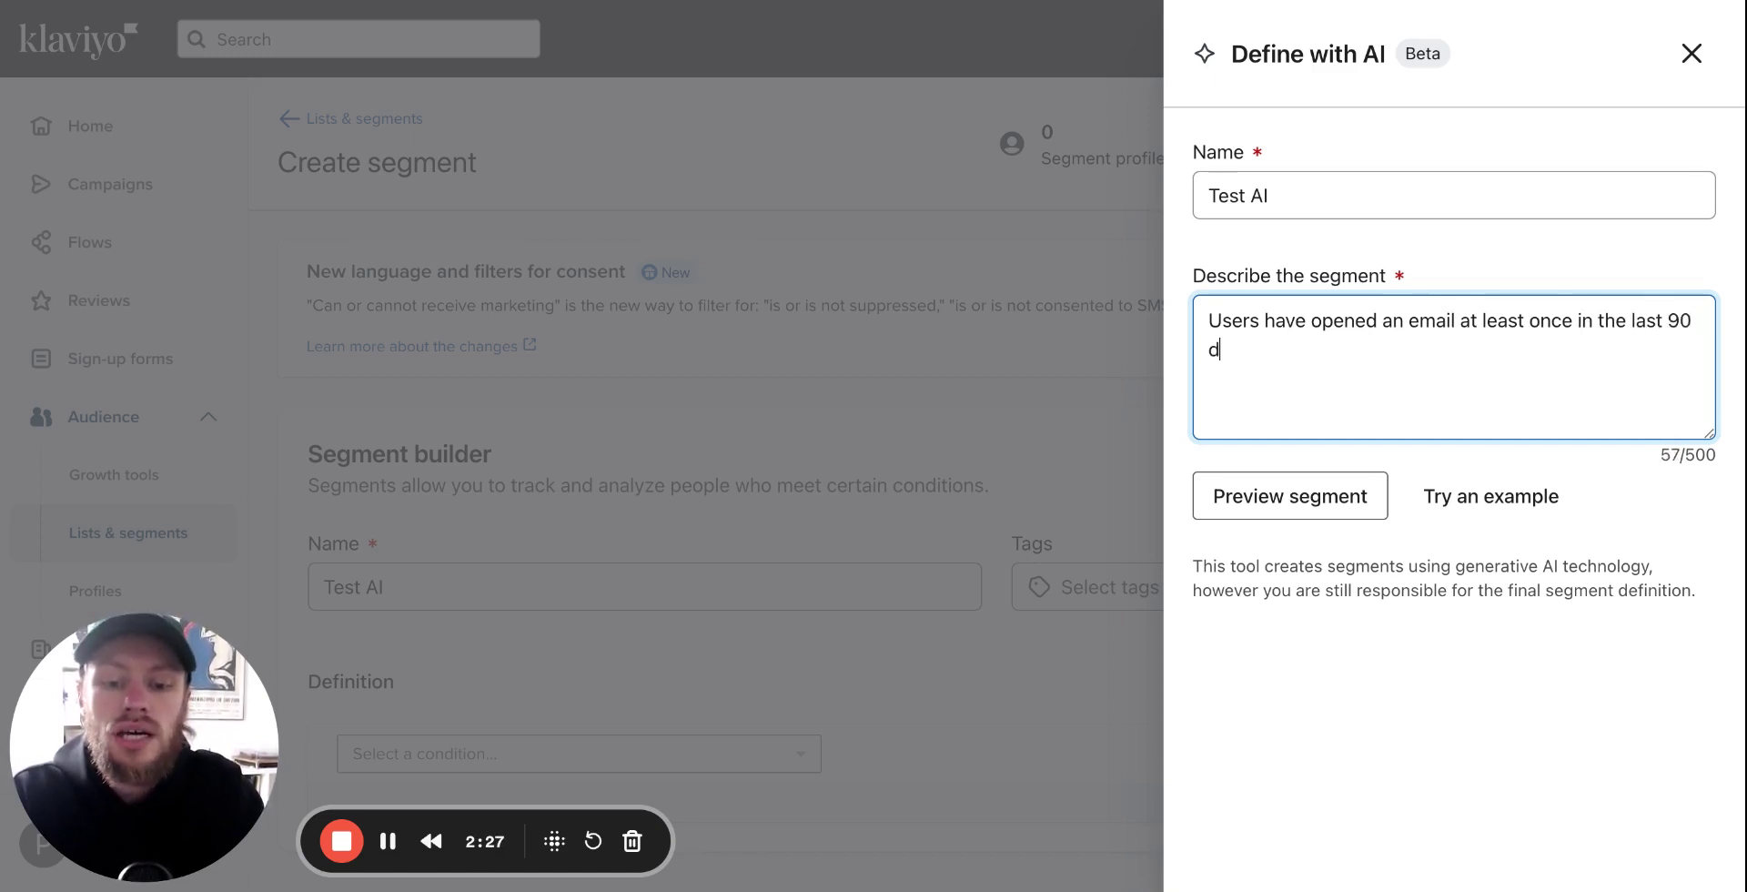
# Step: Extend the segment description with "or have been active on website at least once in the last 90 days"
pyautogui.write('ays or ')
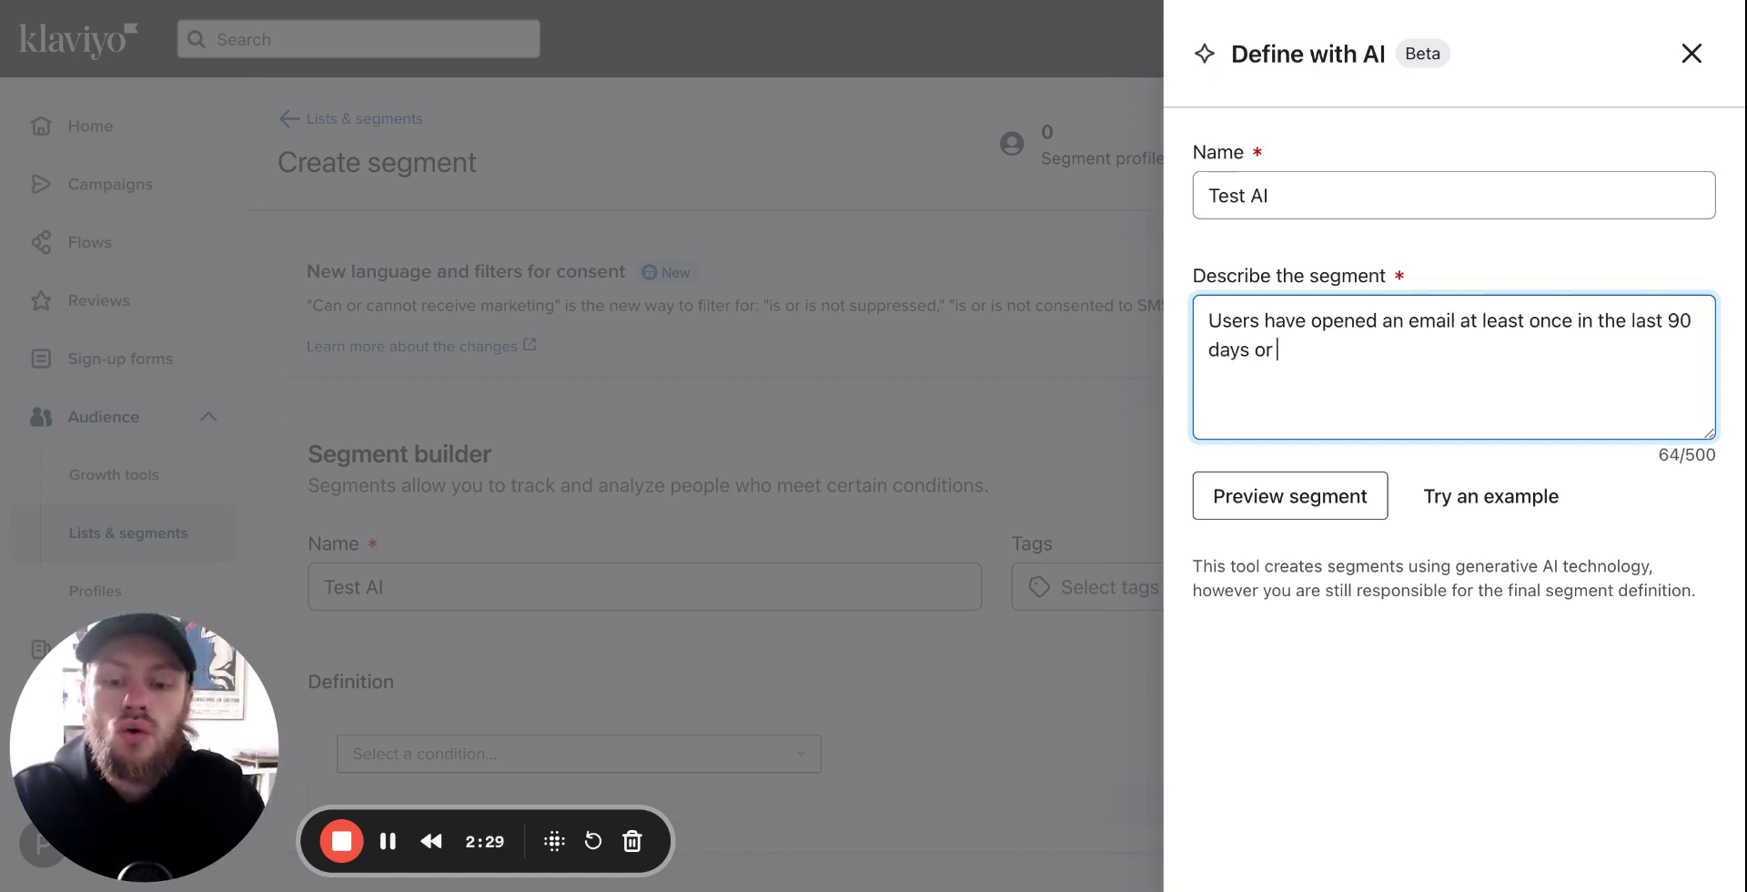
pyautogui.write('has been')
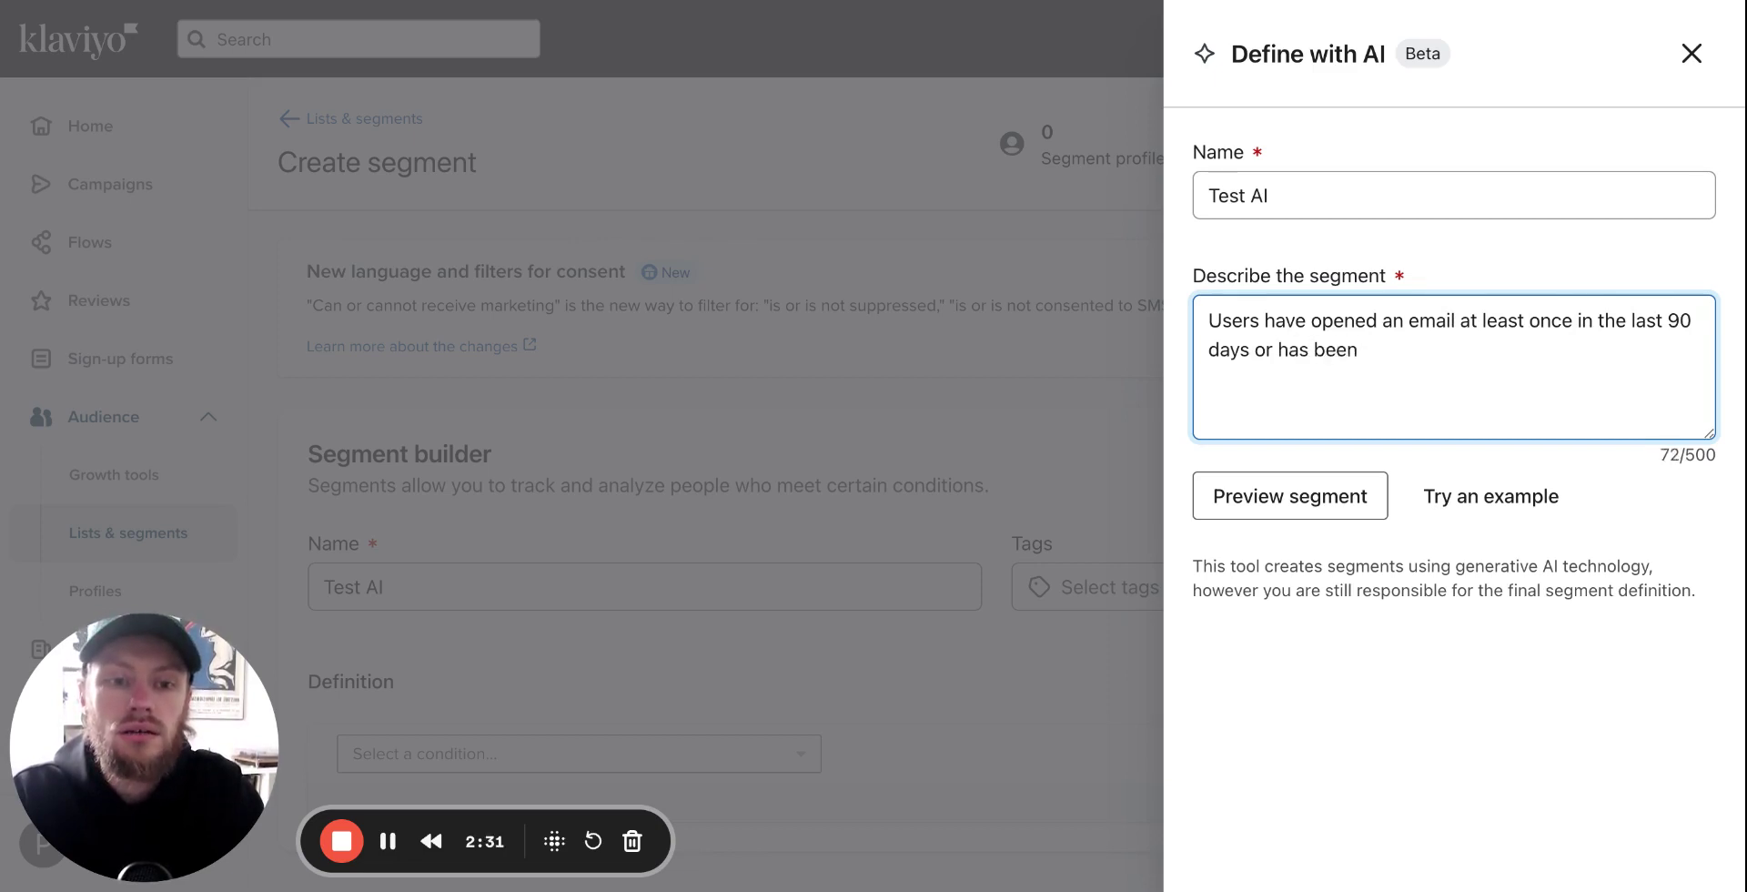
pyautogui.press('BackSpace')
pyautogui.press('BackSpace')
pyautogui.press('BackSpace')
pyautogui.press('BackSpace')
pyautogui.press('BackSpace')
pyautogui.press('BackSpace')
pyautogui.write('ve been')
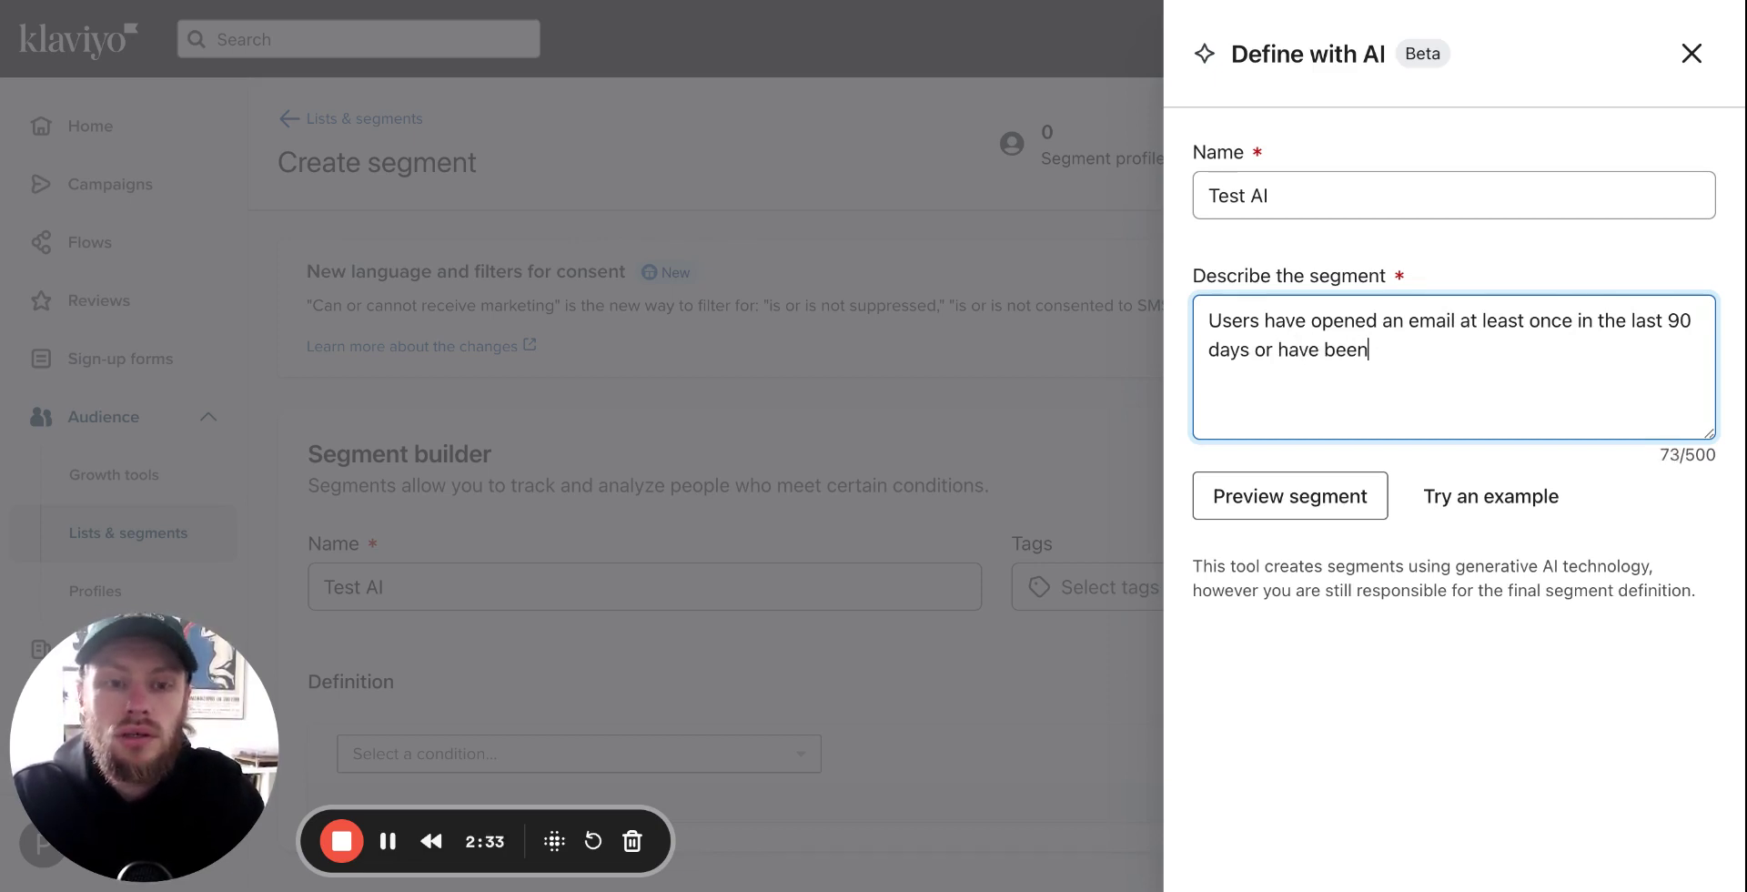
pyautogui.write(' active on websit')
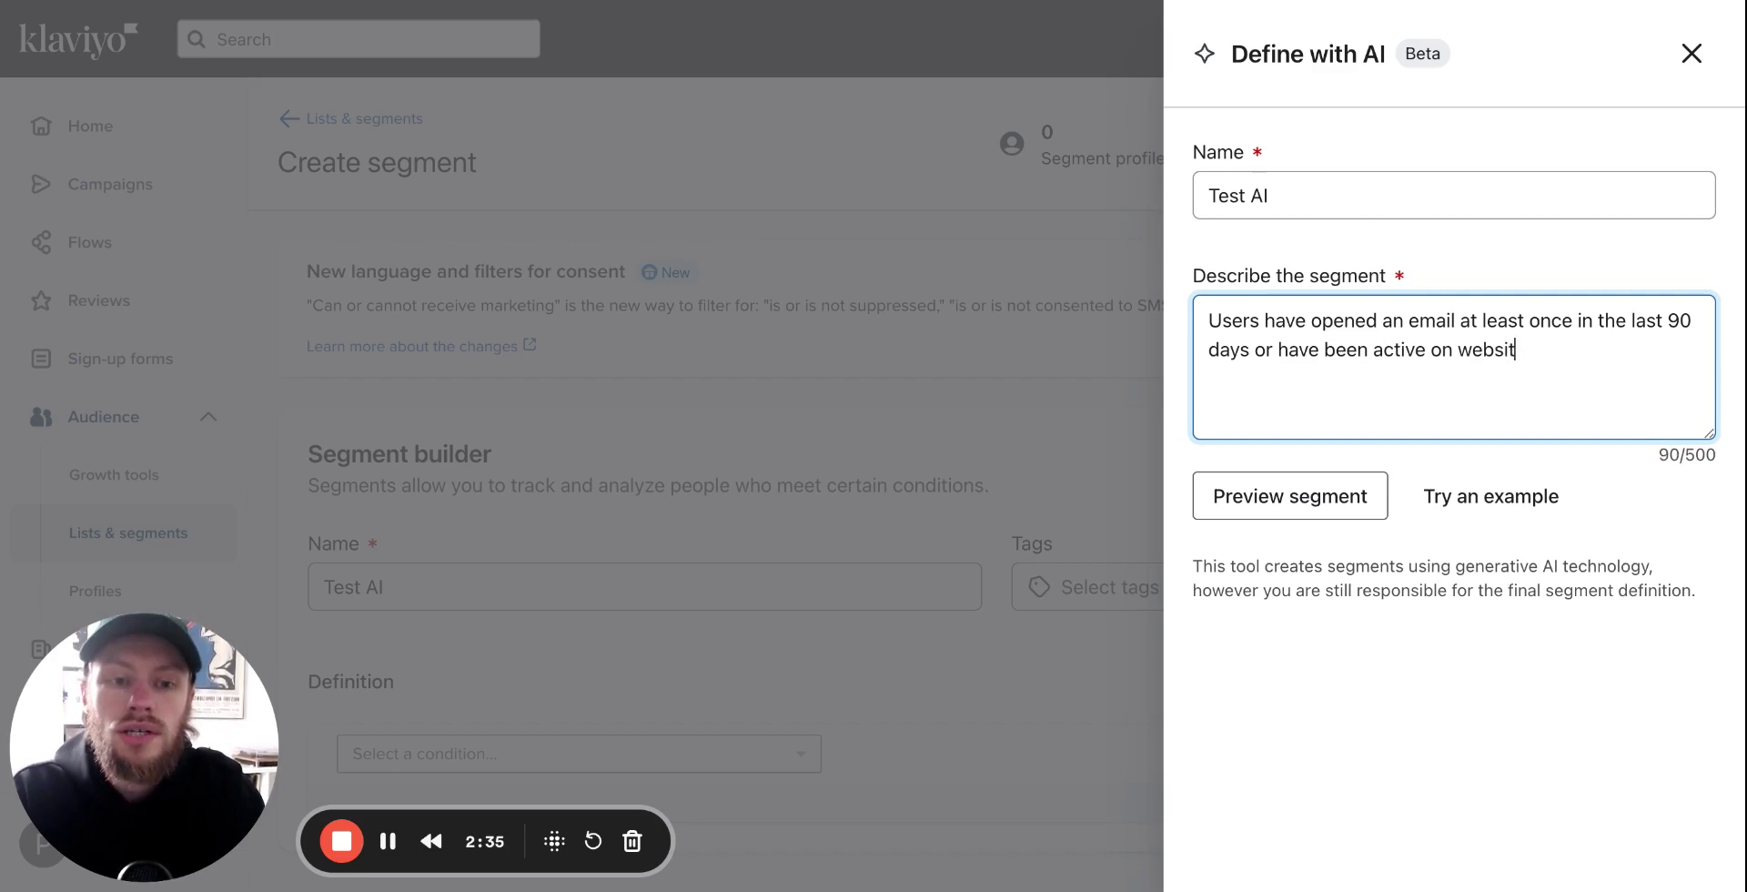
pyautogui.write('e at le')
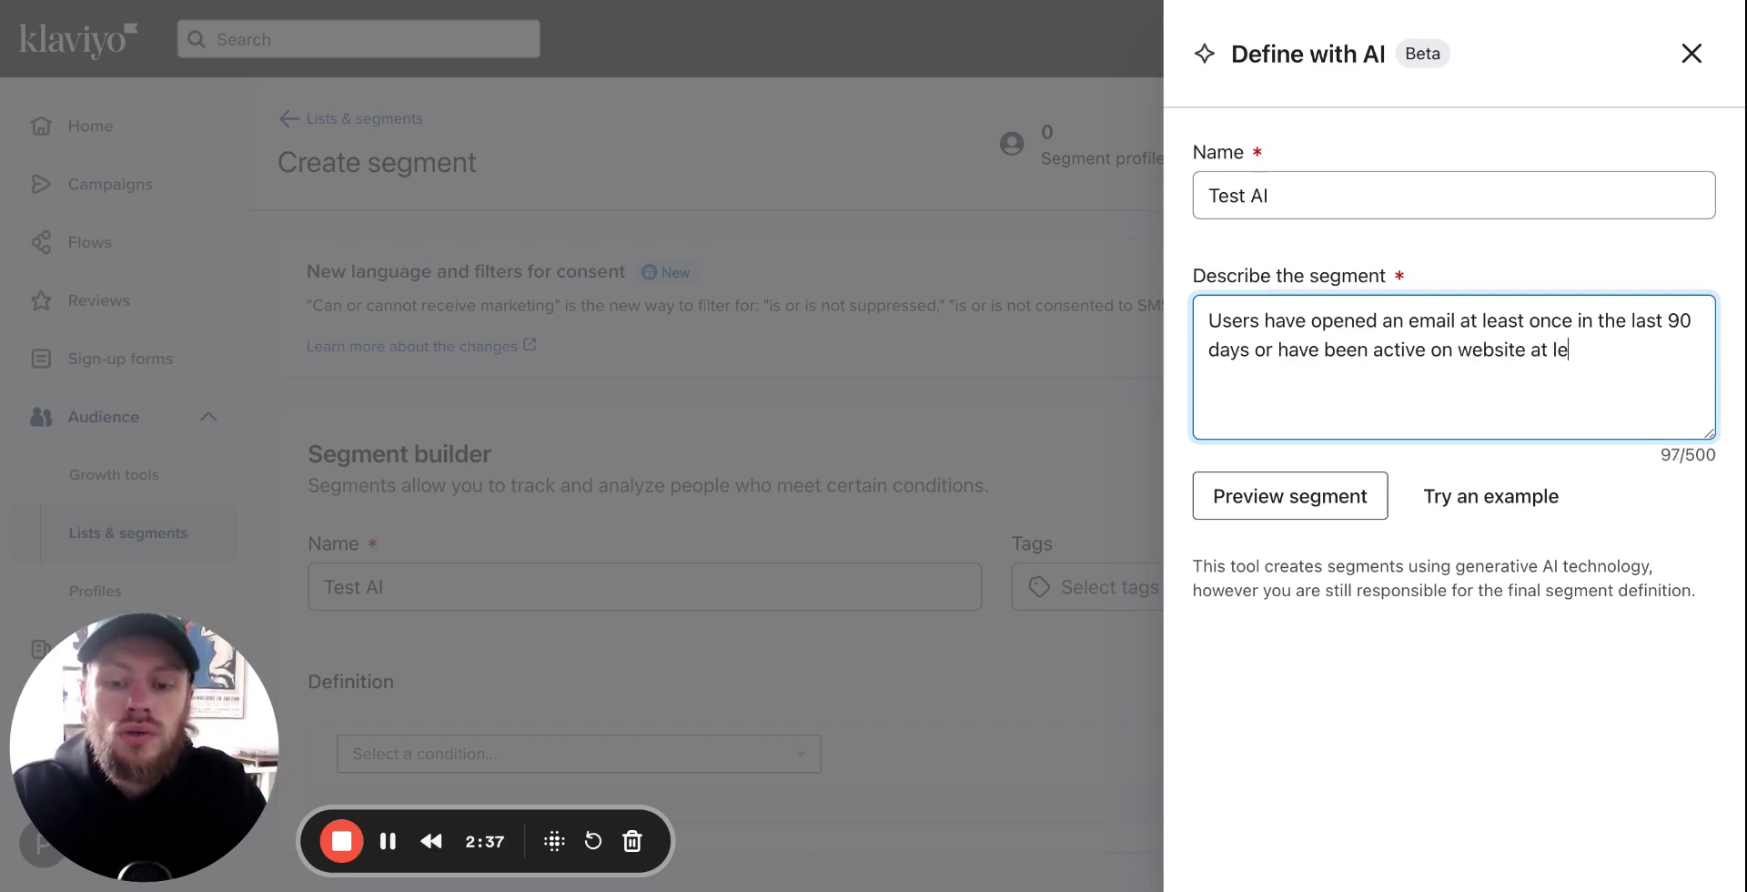
pyautogui.write('ast once in the last 8')
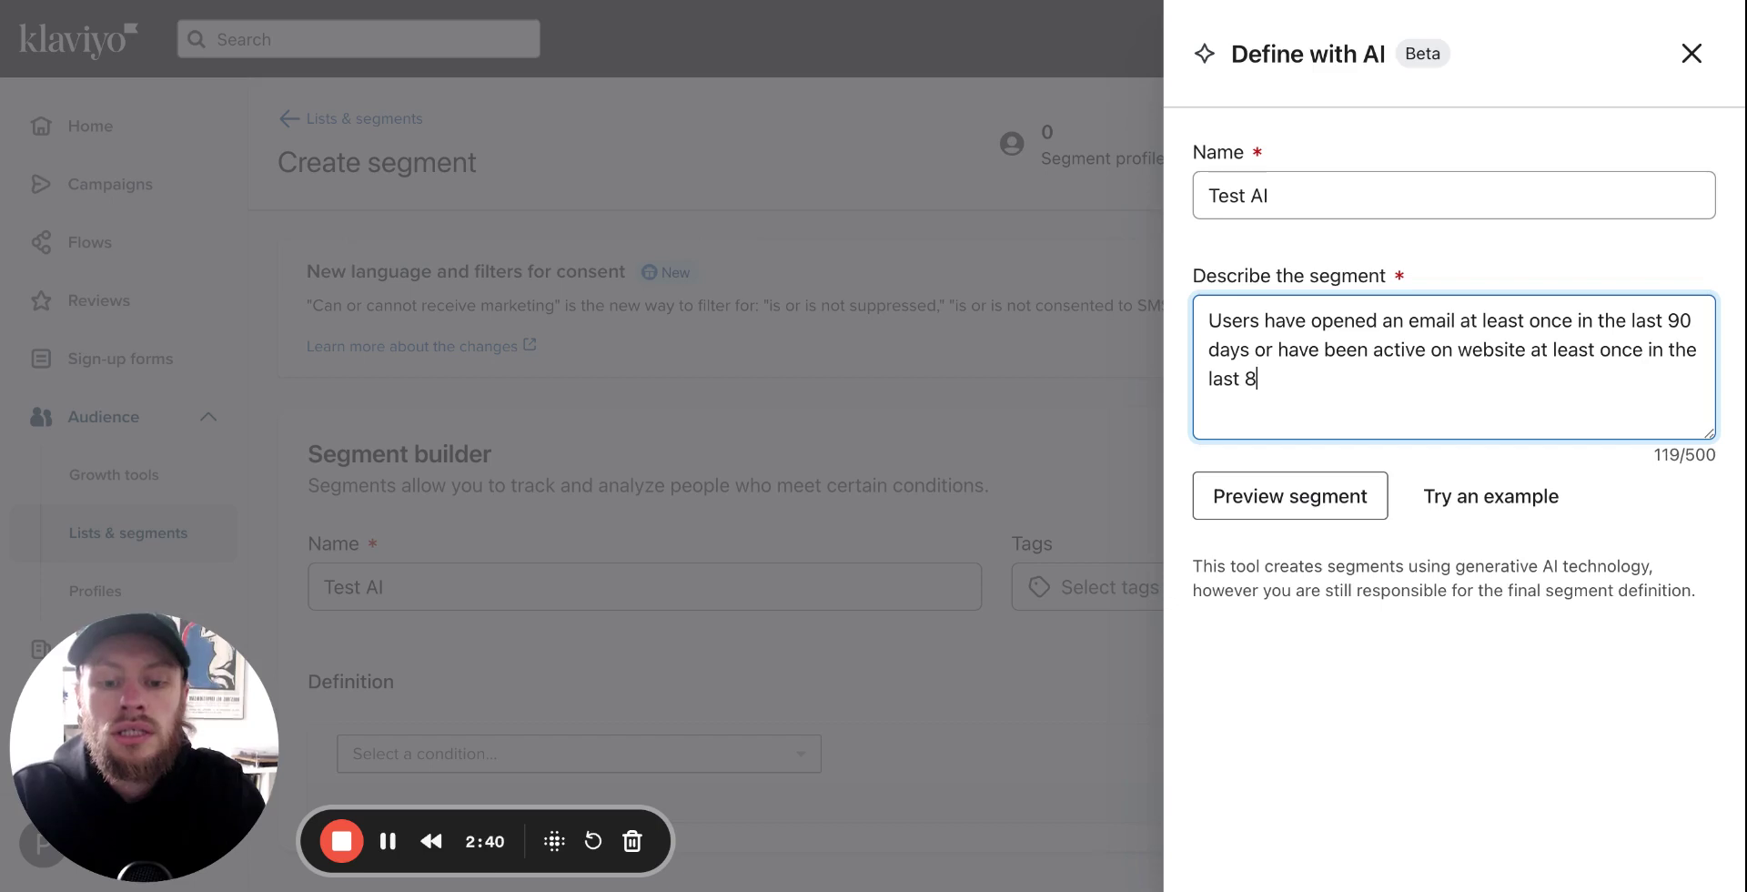
pyautogui.press('BackSpace')
pyautogui.write('90 days')
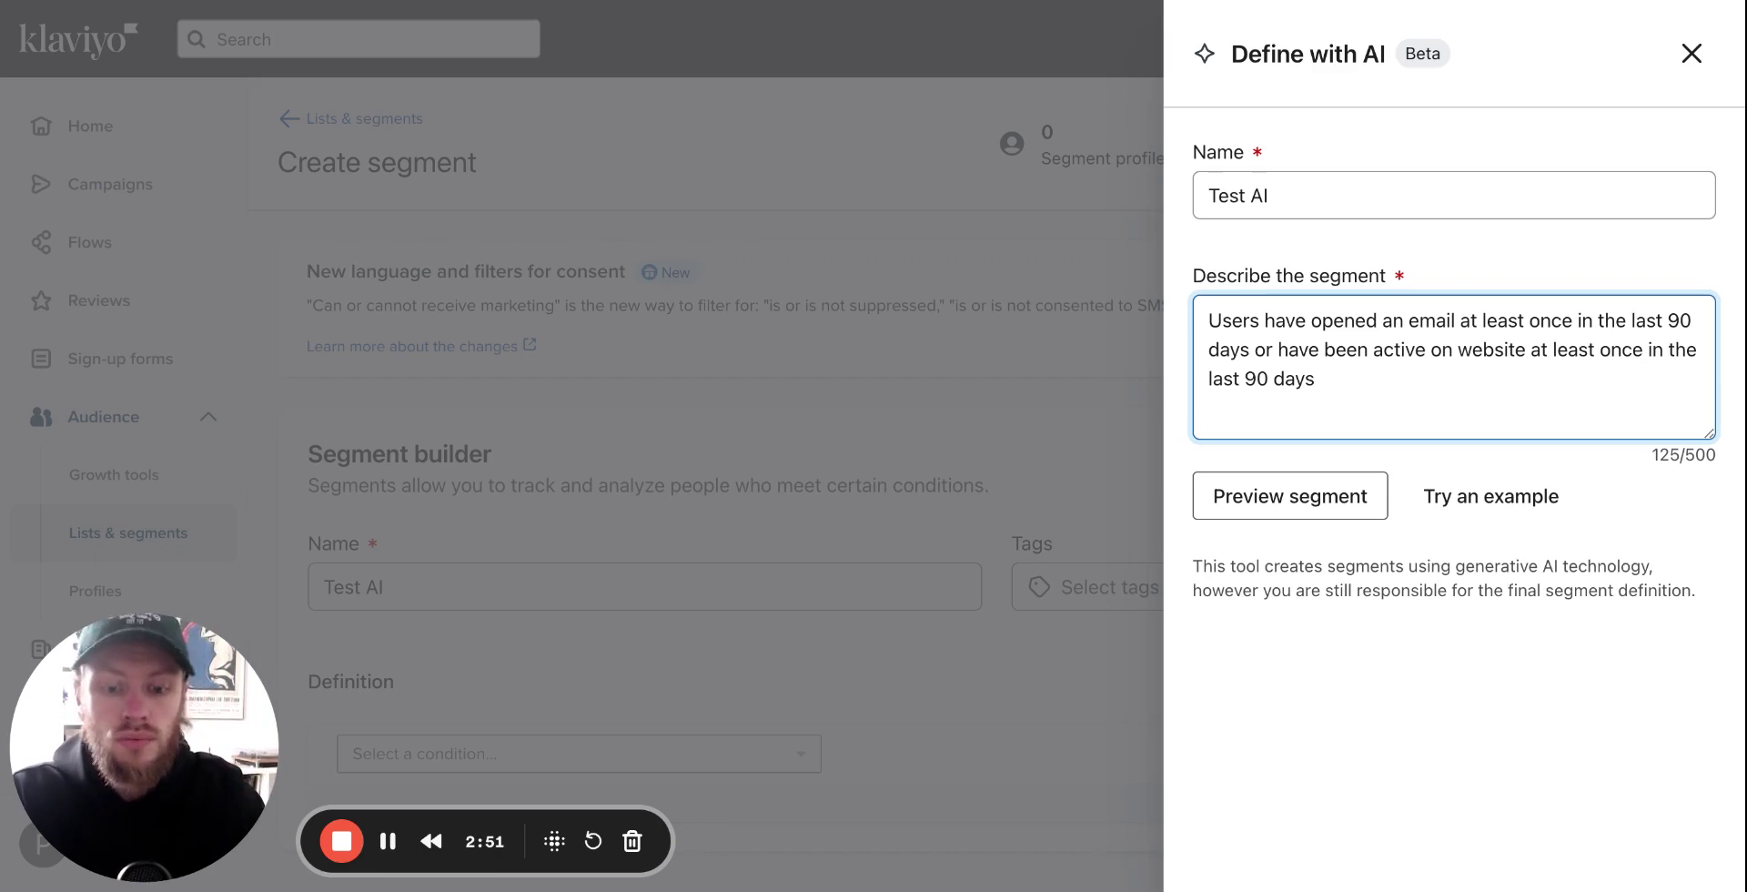
# Step: Complete the segment description with "and can receive email marketing because they are subscribed."
pyautogui.write('and ')
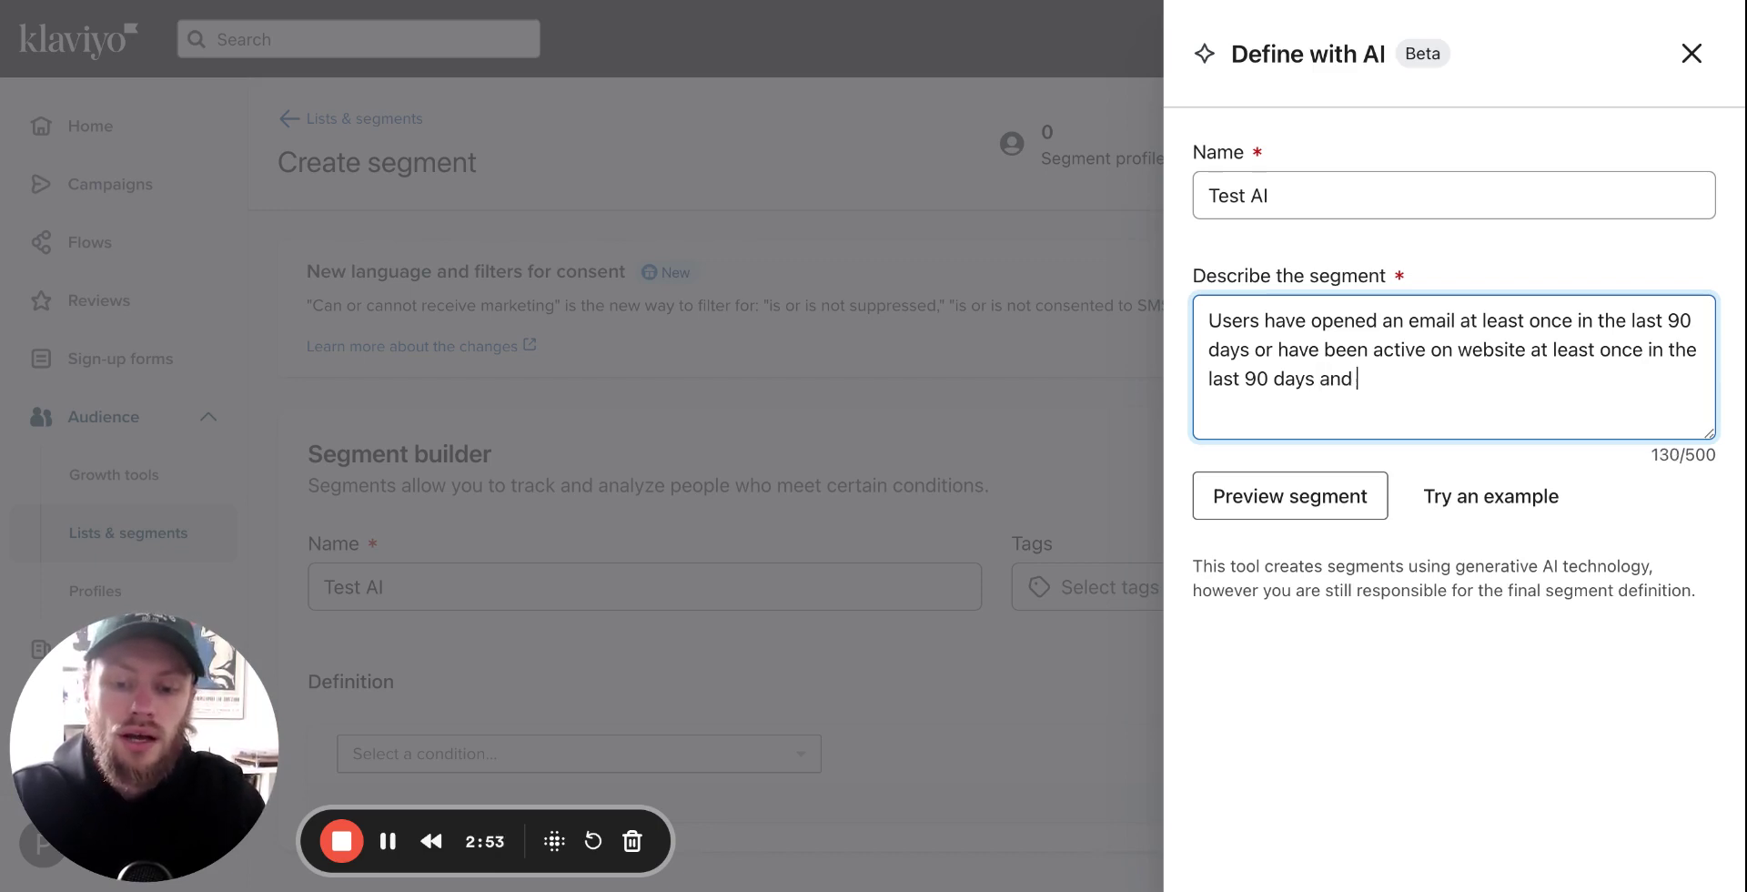
pyautogui.write('can receive ')
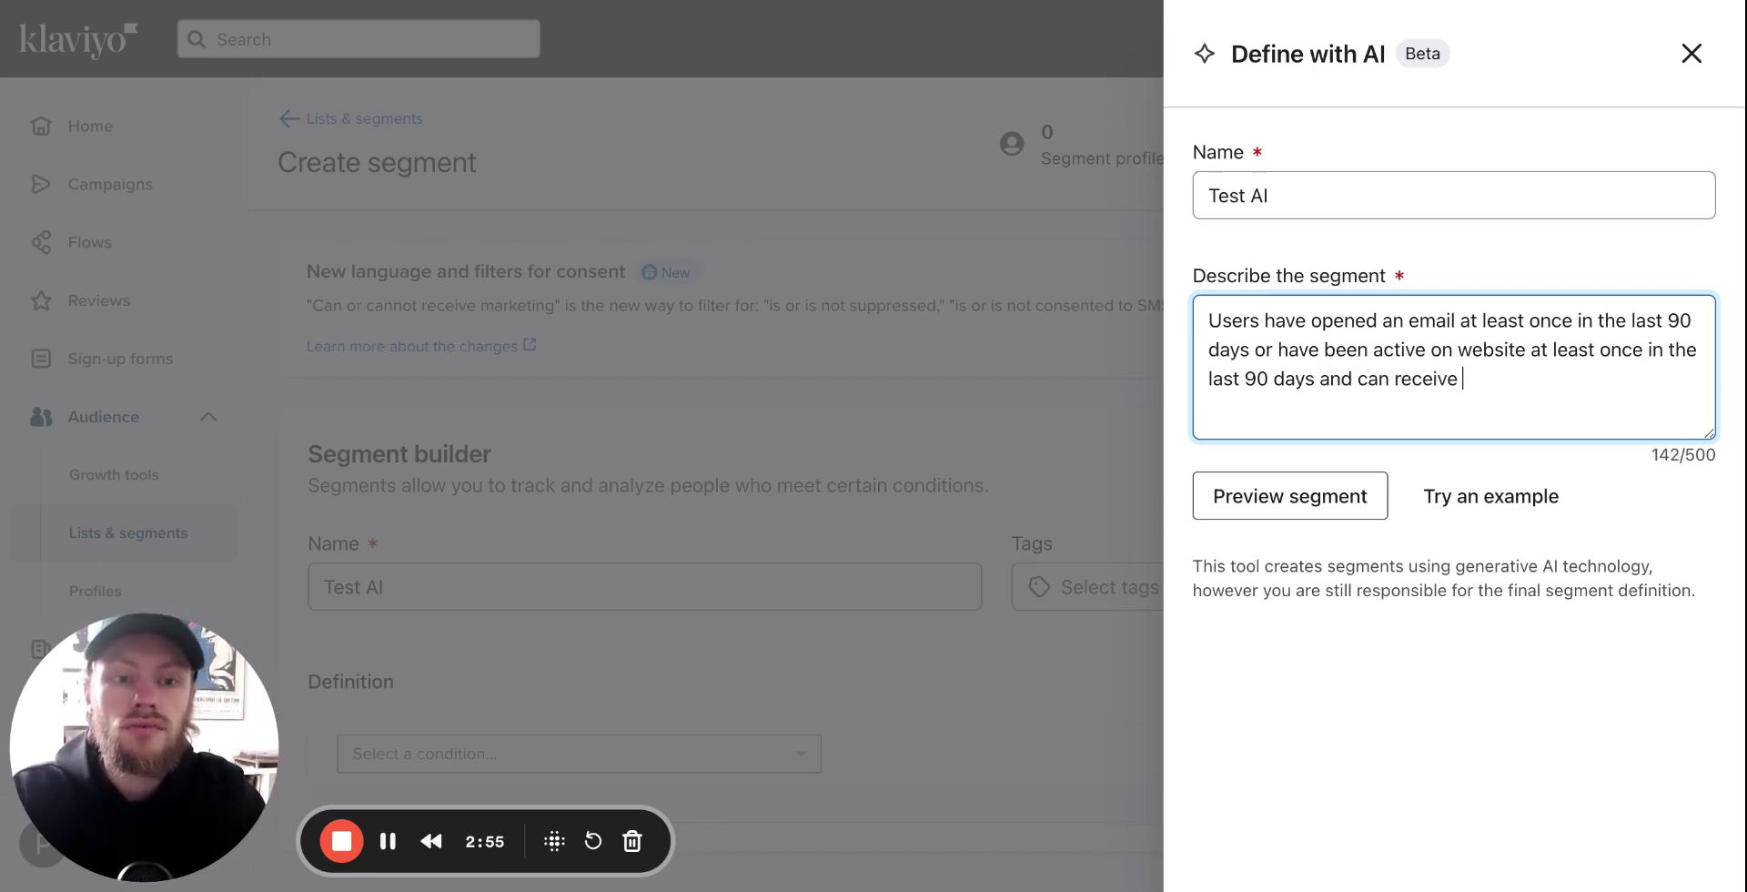
pyautogui.write('email marketing becauser the')
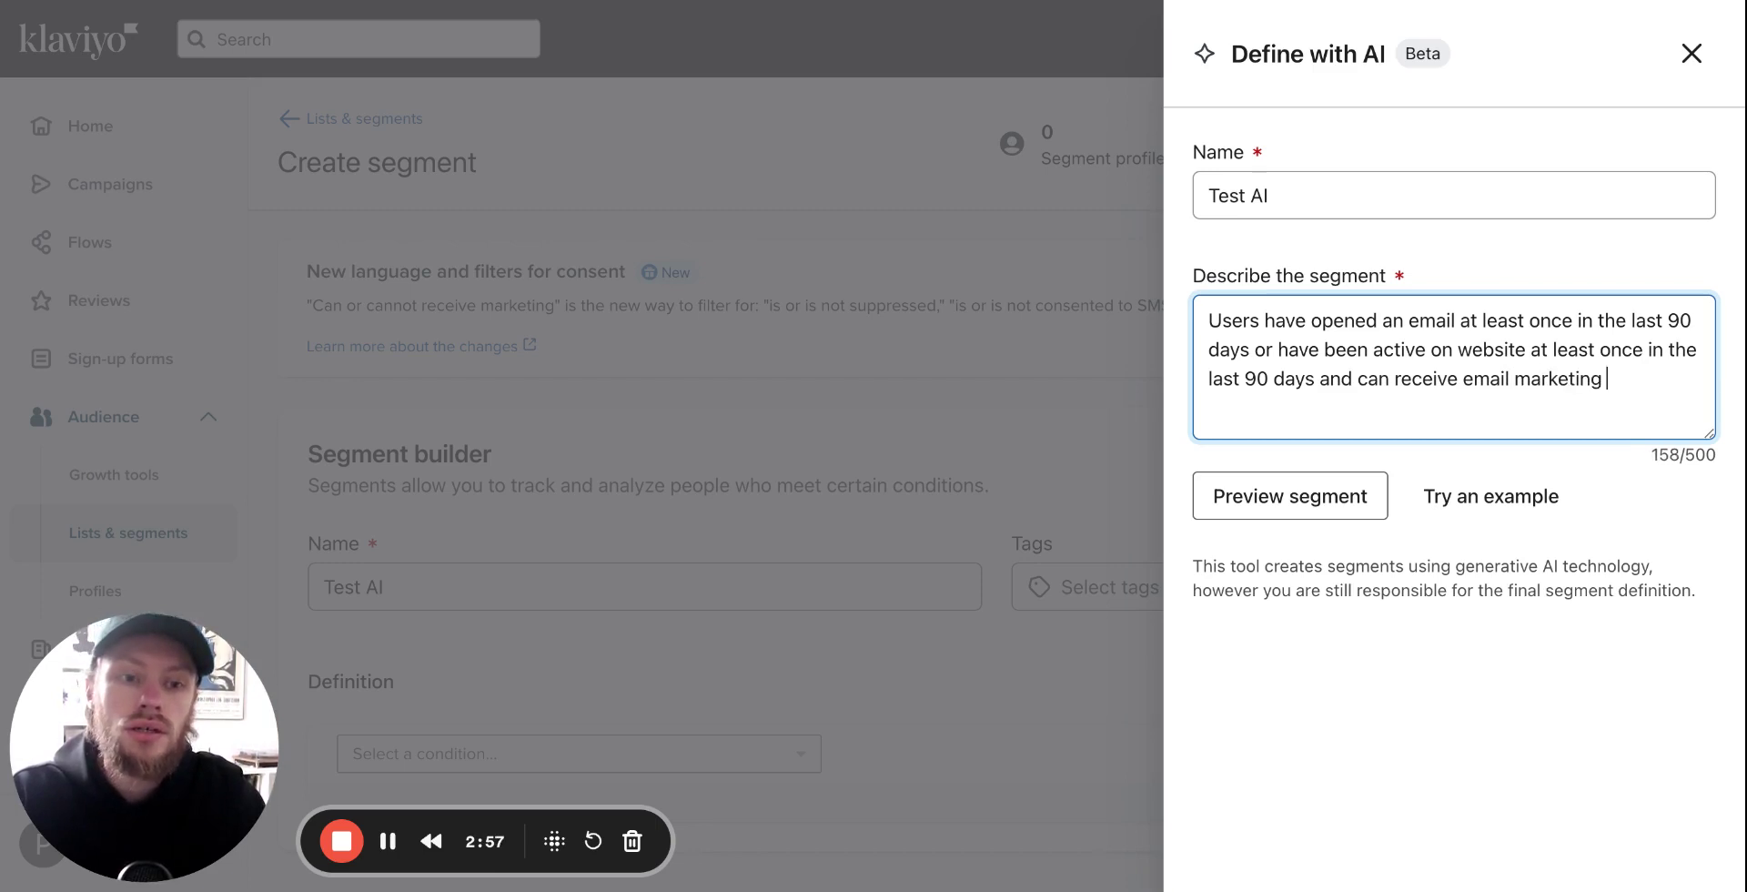
pyautogui.press('BackSpace')
pyautogui.press('BackSpace')
pyautogui.press('BackSpace')
pyautogui.press('BackSpace')
pyautogui.press('BackSpace')
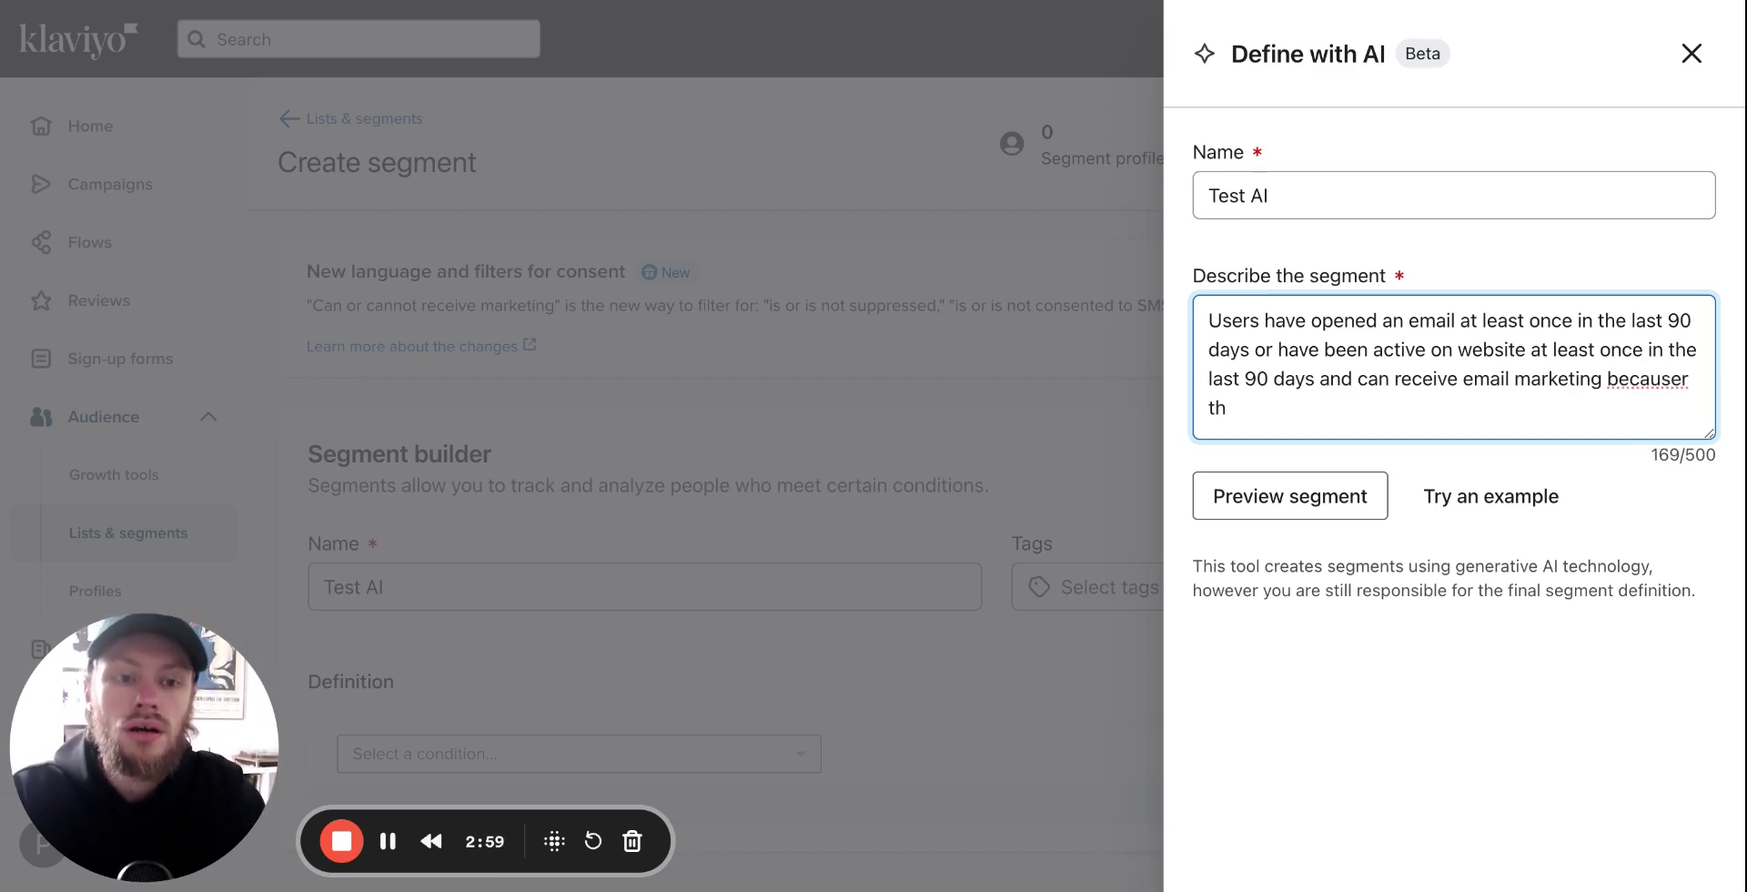
pyautogui.write('they are s')
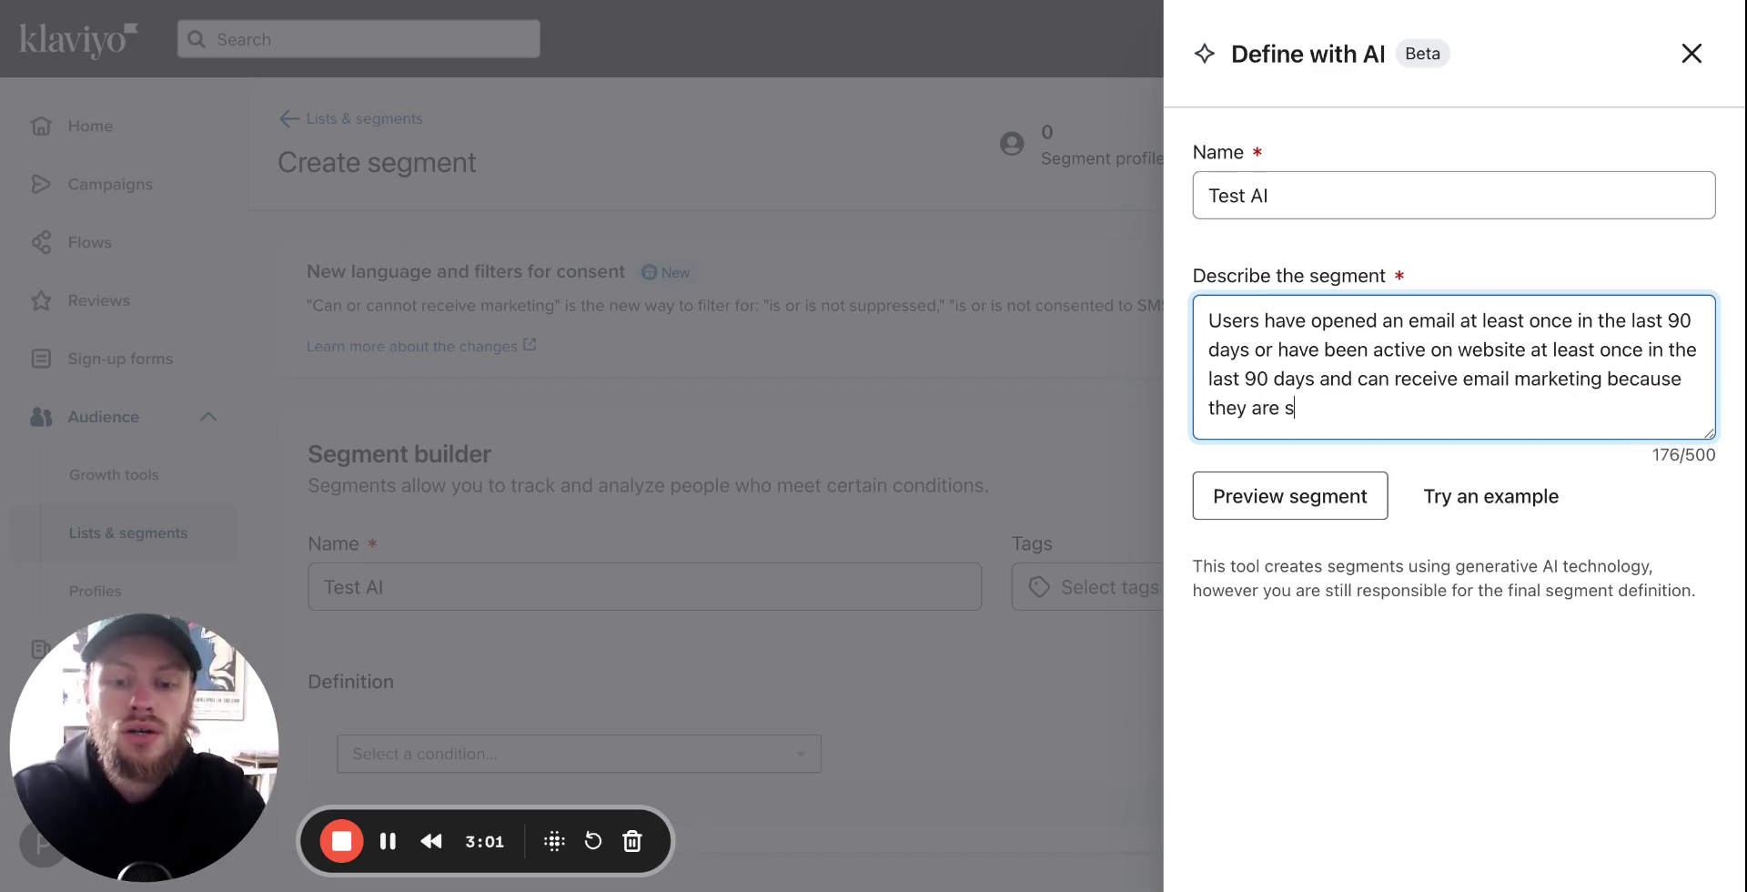
pyautogui.write('ubscribed.')
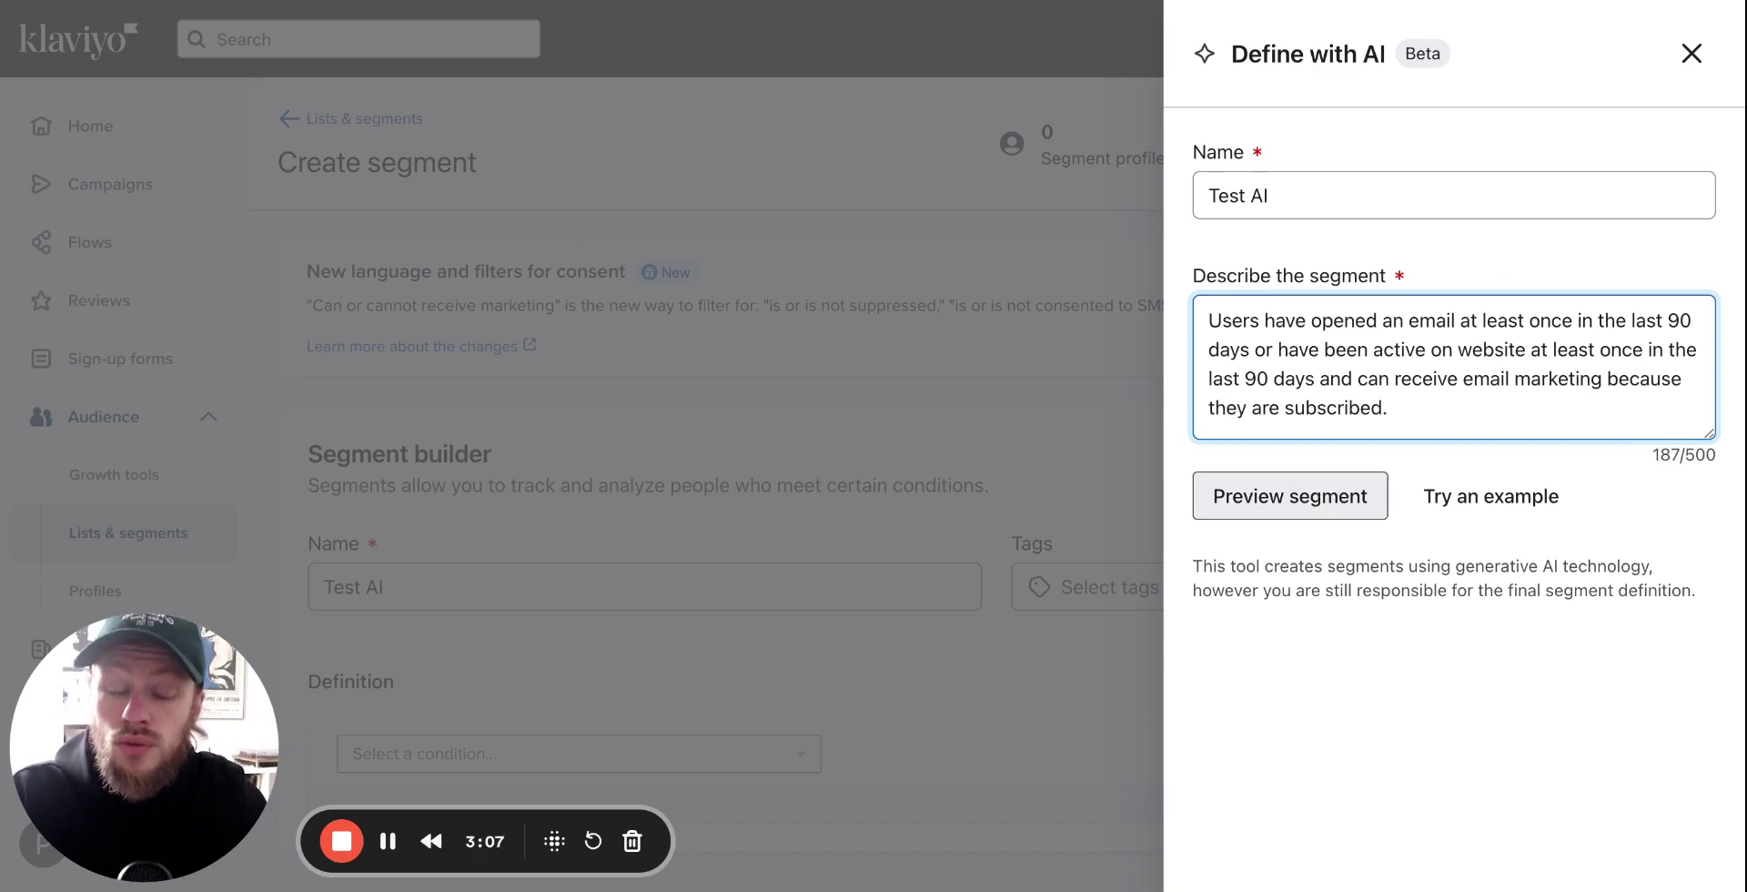
# Step: Generate a preview of the segment from the description and review its conditions
pyautogui.click(1301, 503)
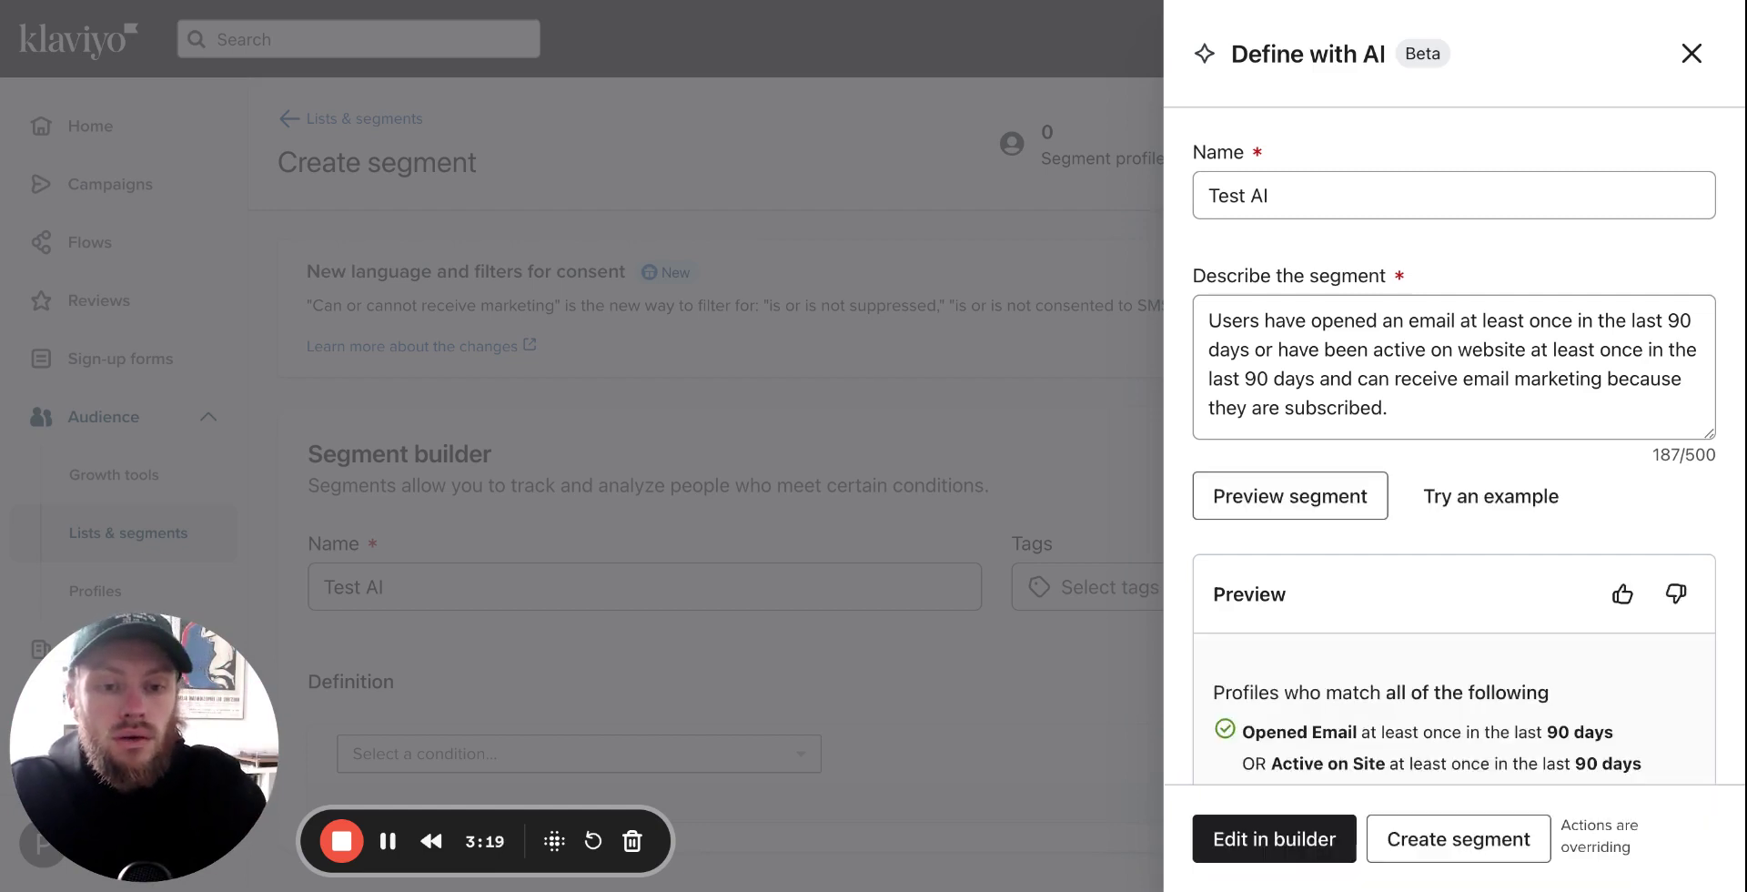
pyautogui.scroll(-2, 1398, 562)
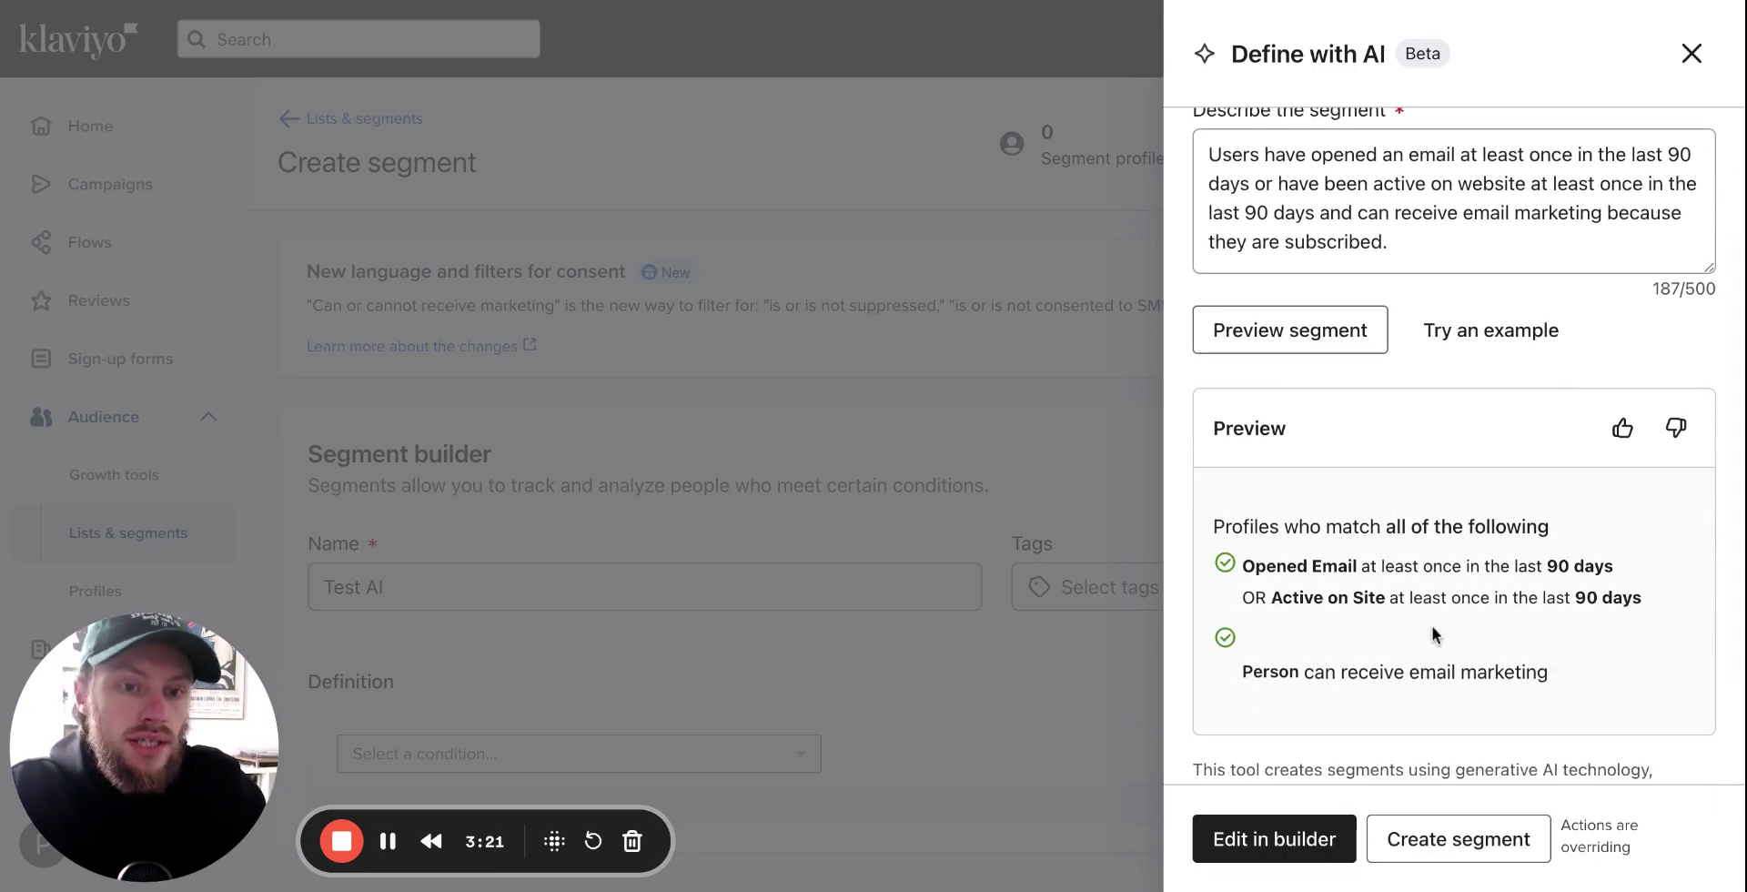
pyautogui.scroll(1, 1432, 625)
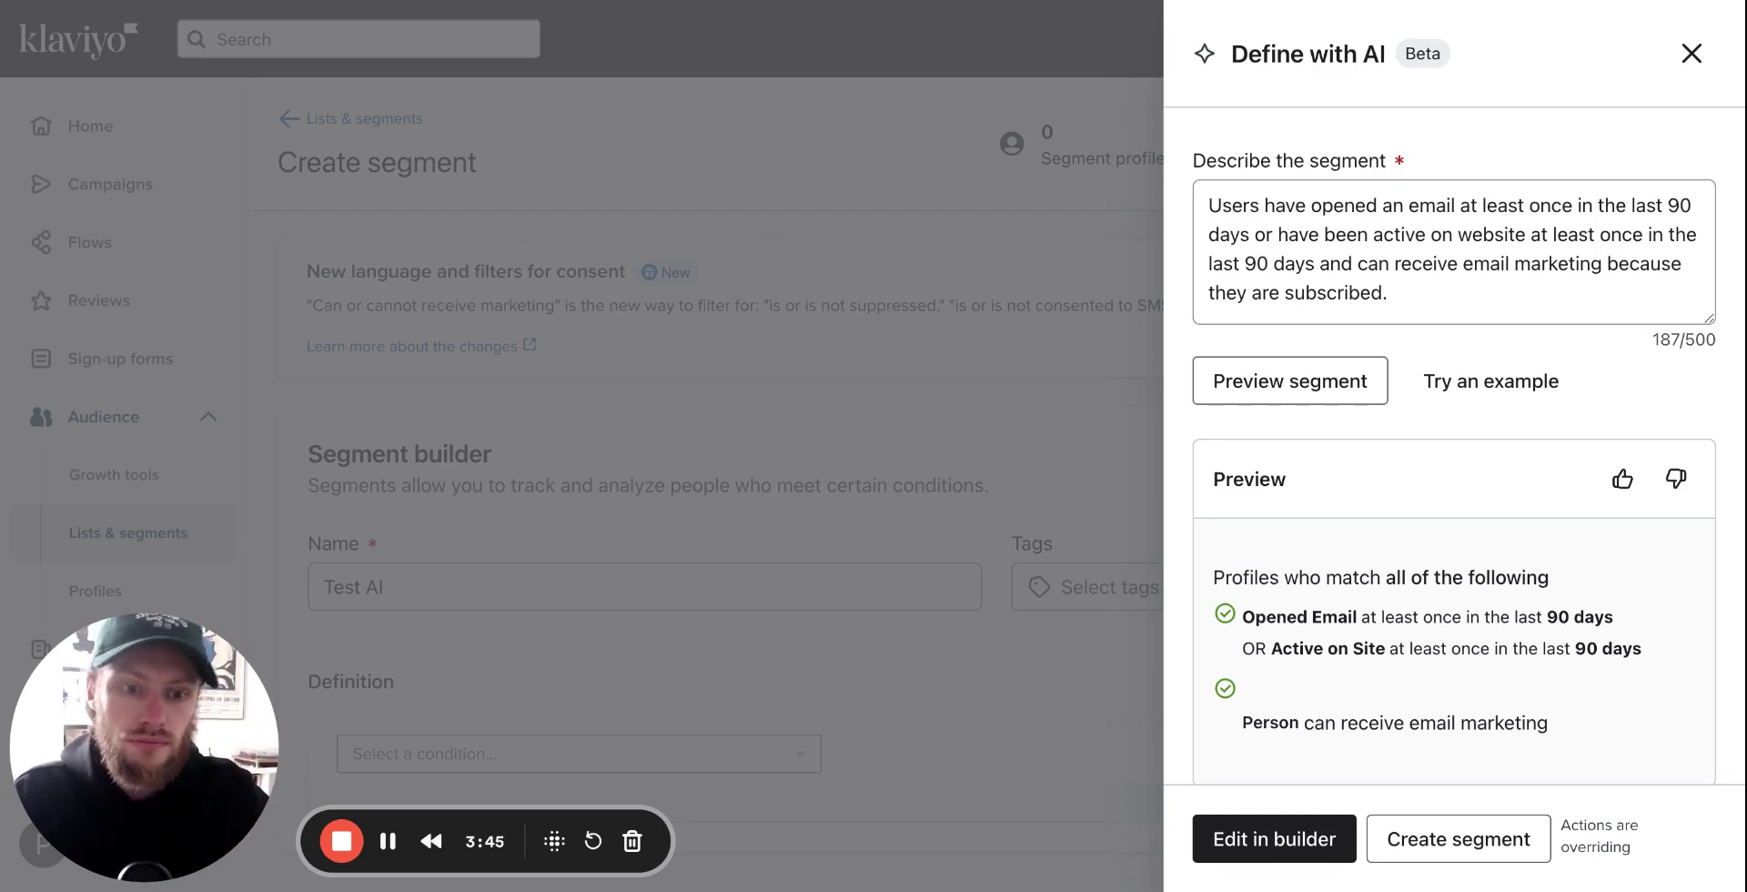
# Step: Replace the whole segment description with "Users have bought at least twice in the last year"
pyautogui.click(1407, 292)
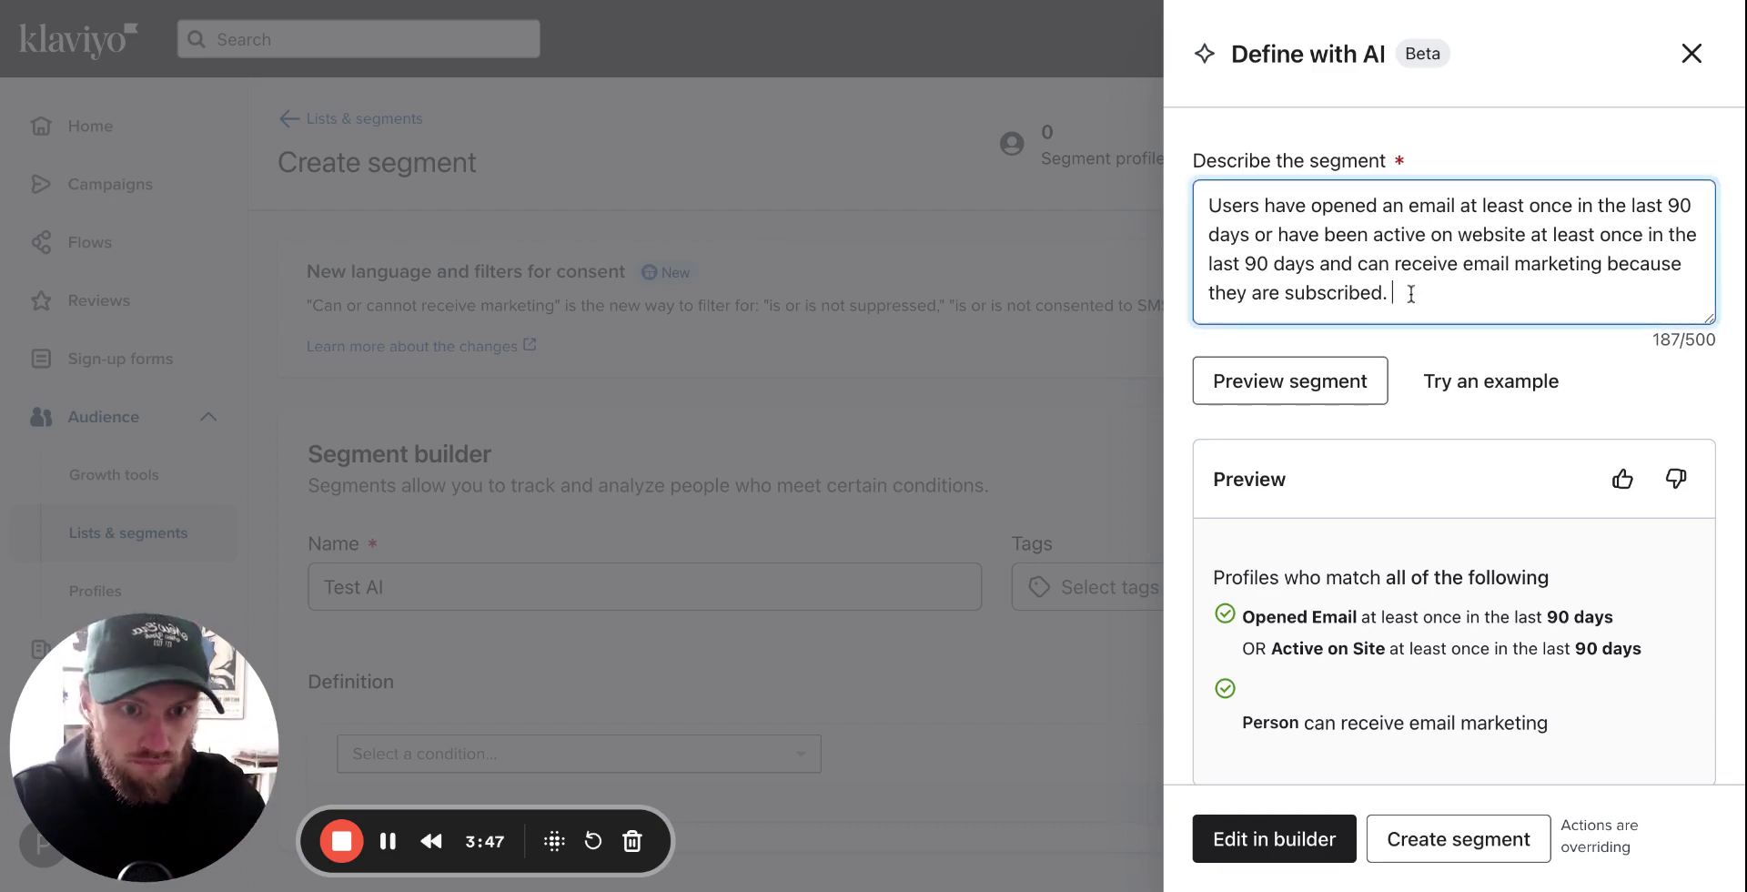
pyautogui.moveTo(1407, 292); pyautogui.dragTo(1206, 205)
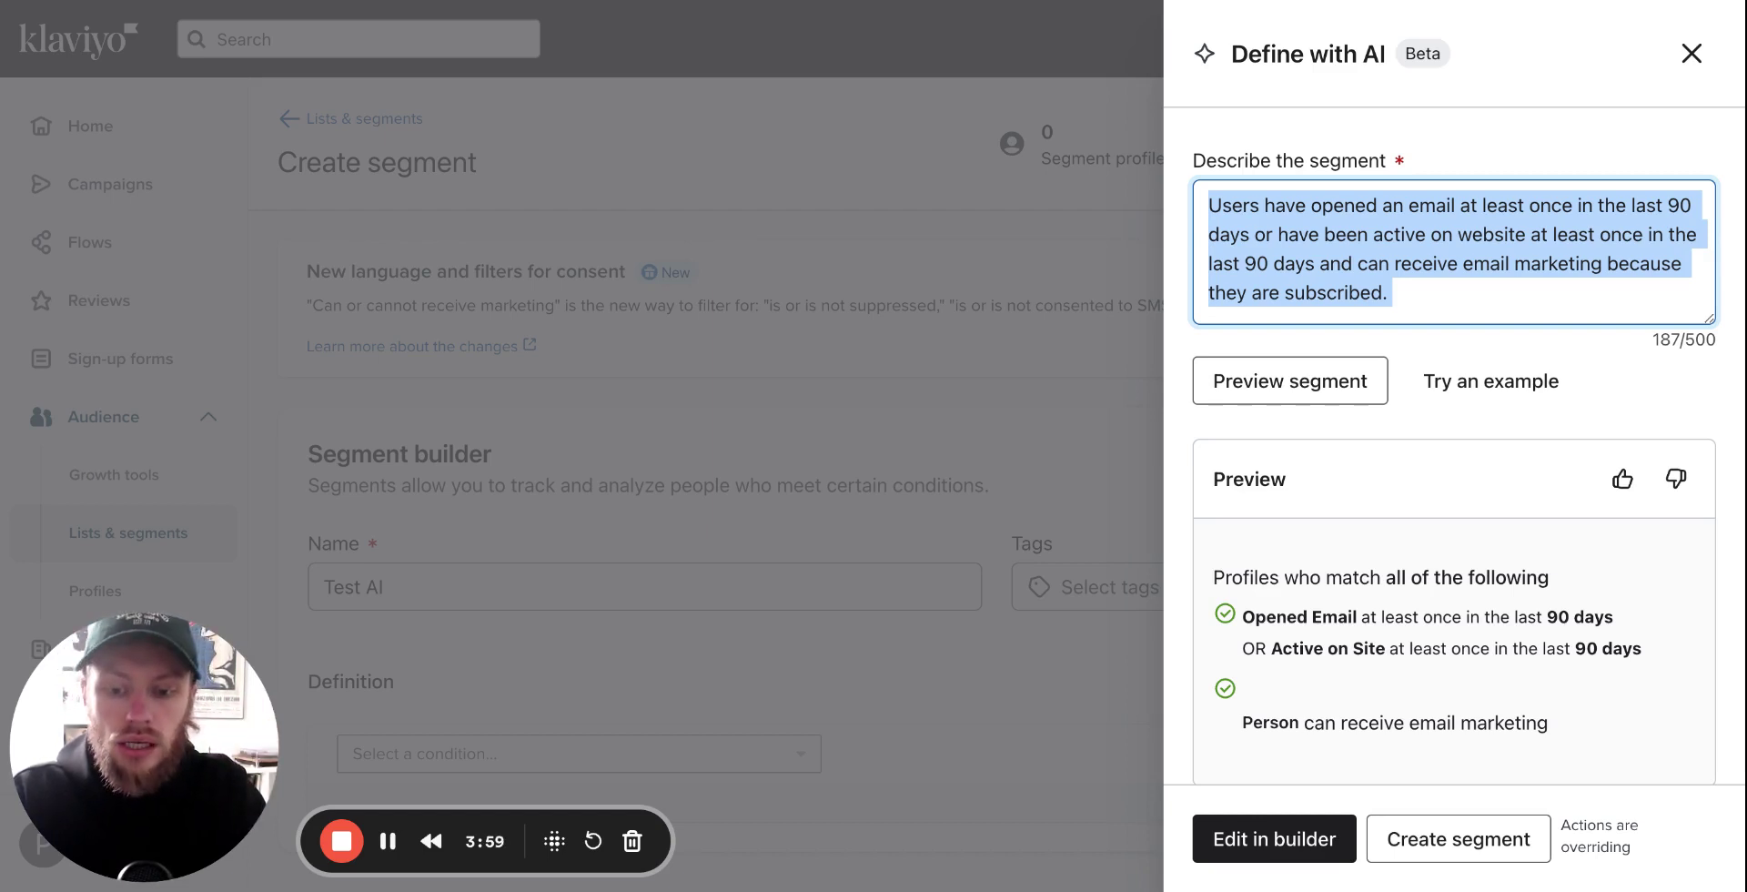
pyautogui.write('User')
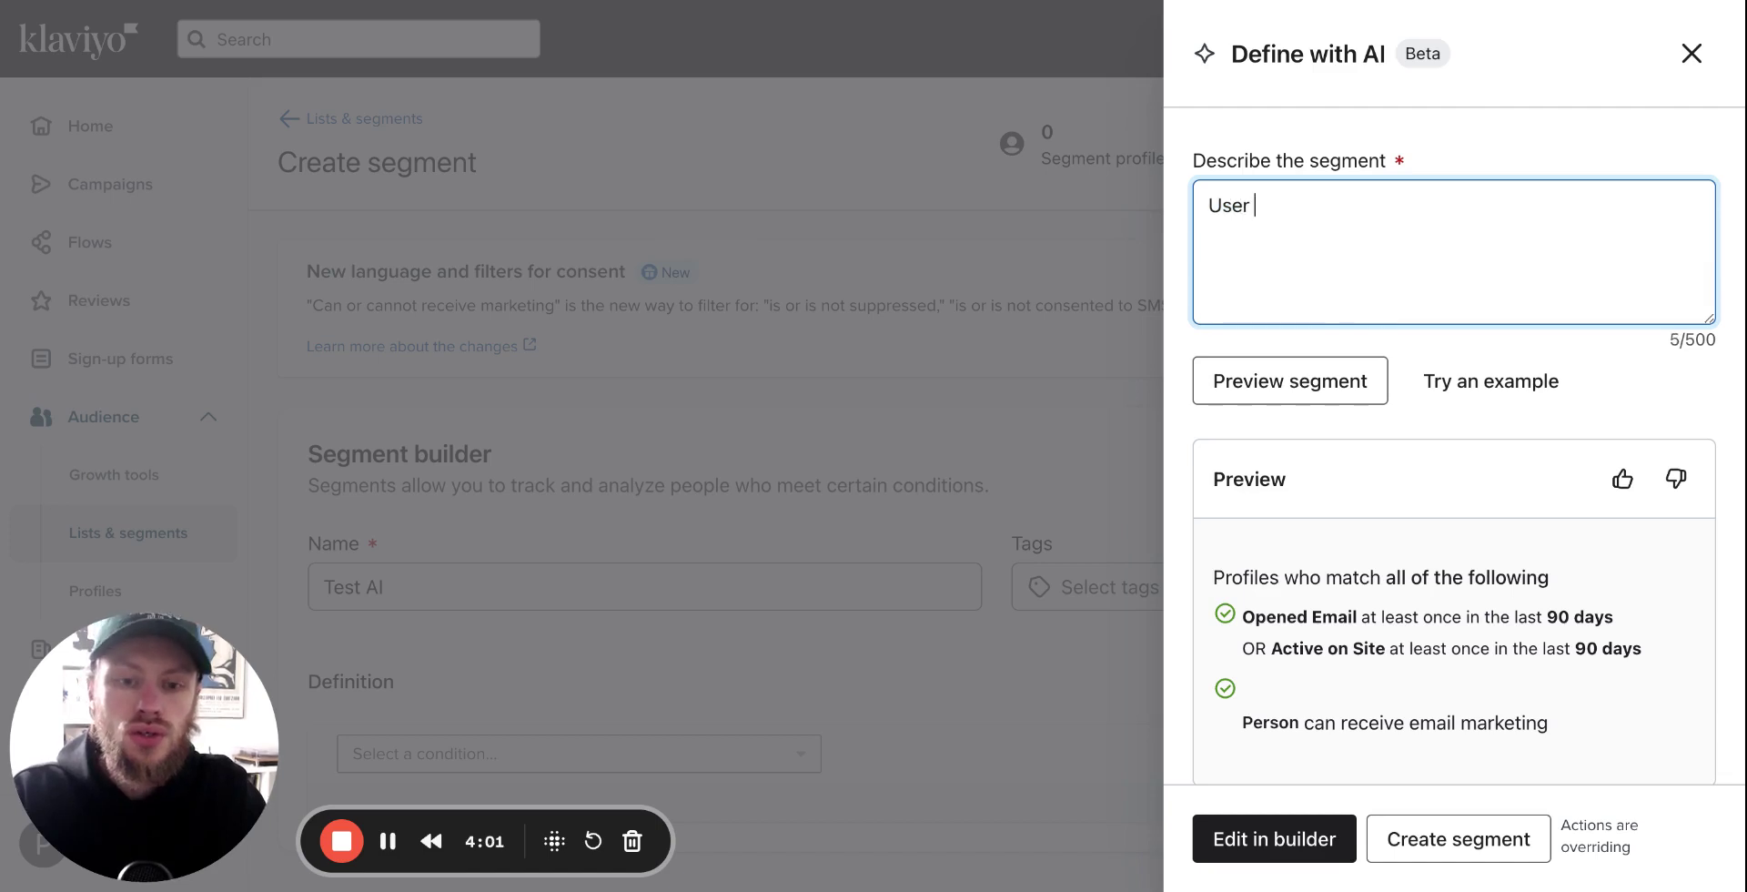
pyautogui.write('s have ')
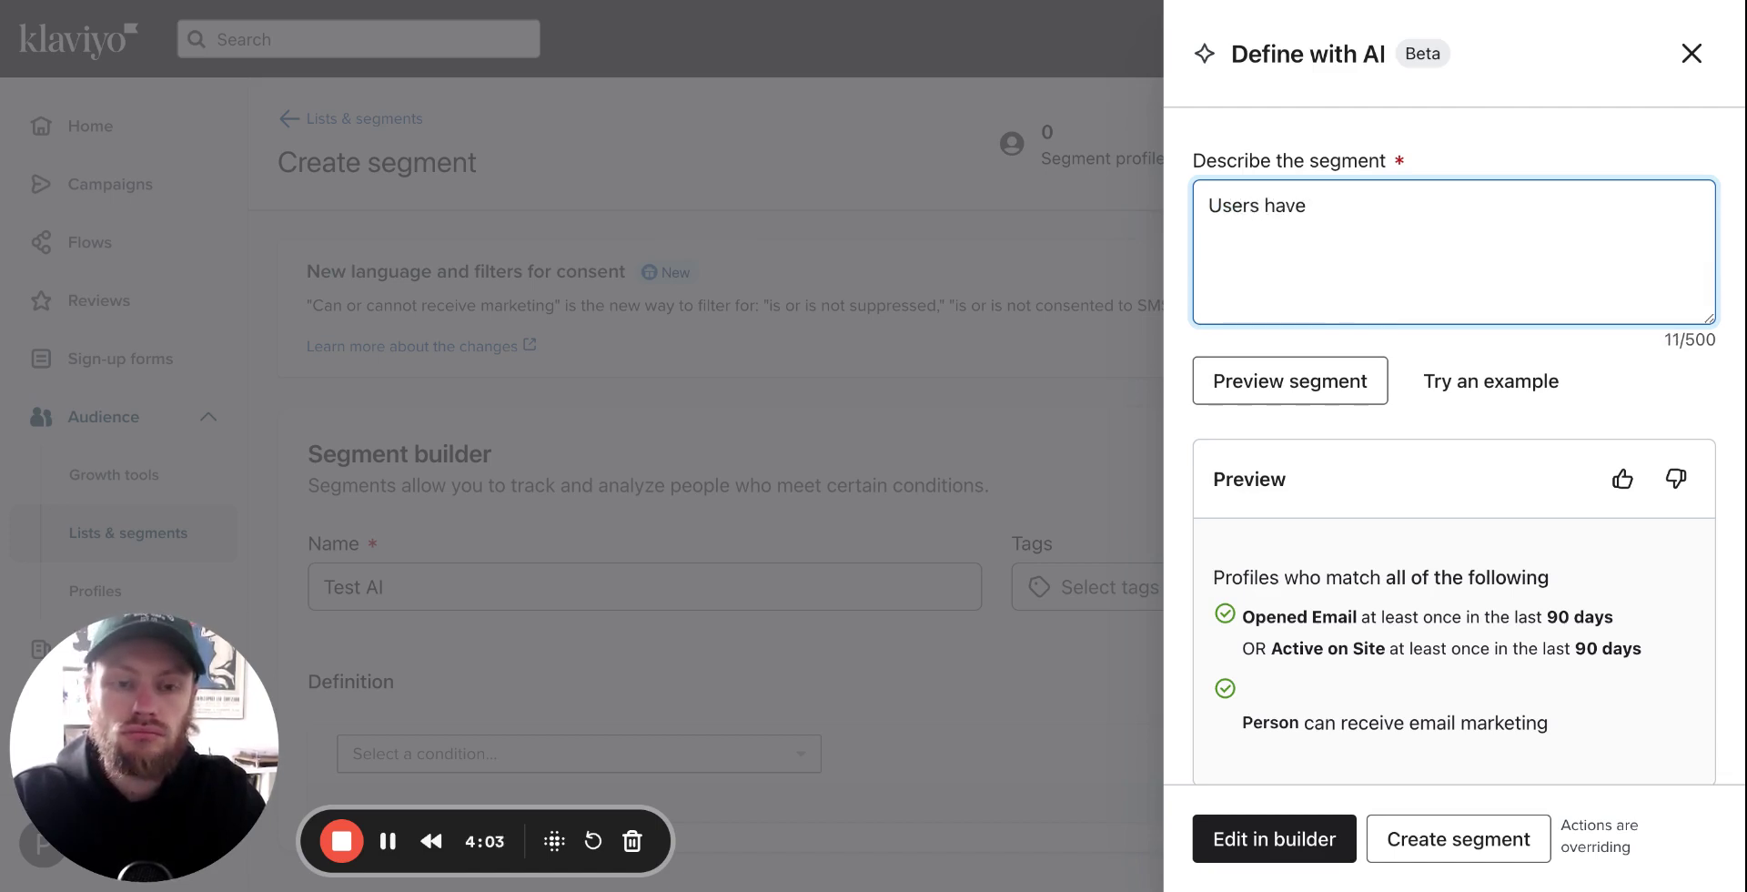
pyautogui.write('boug')
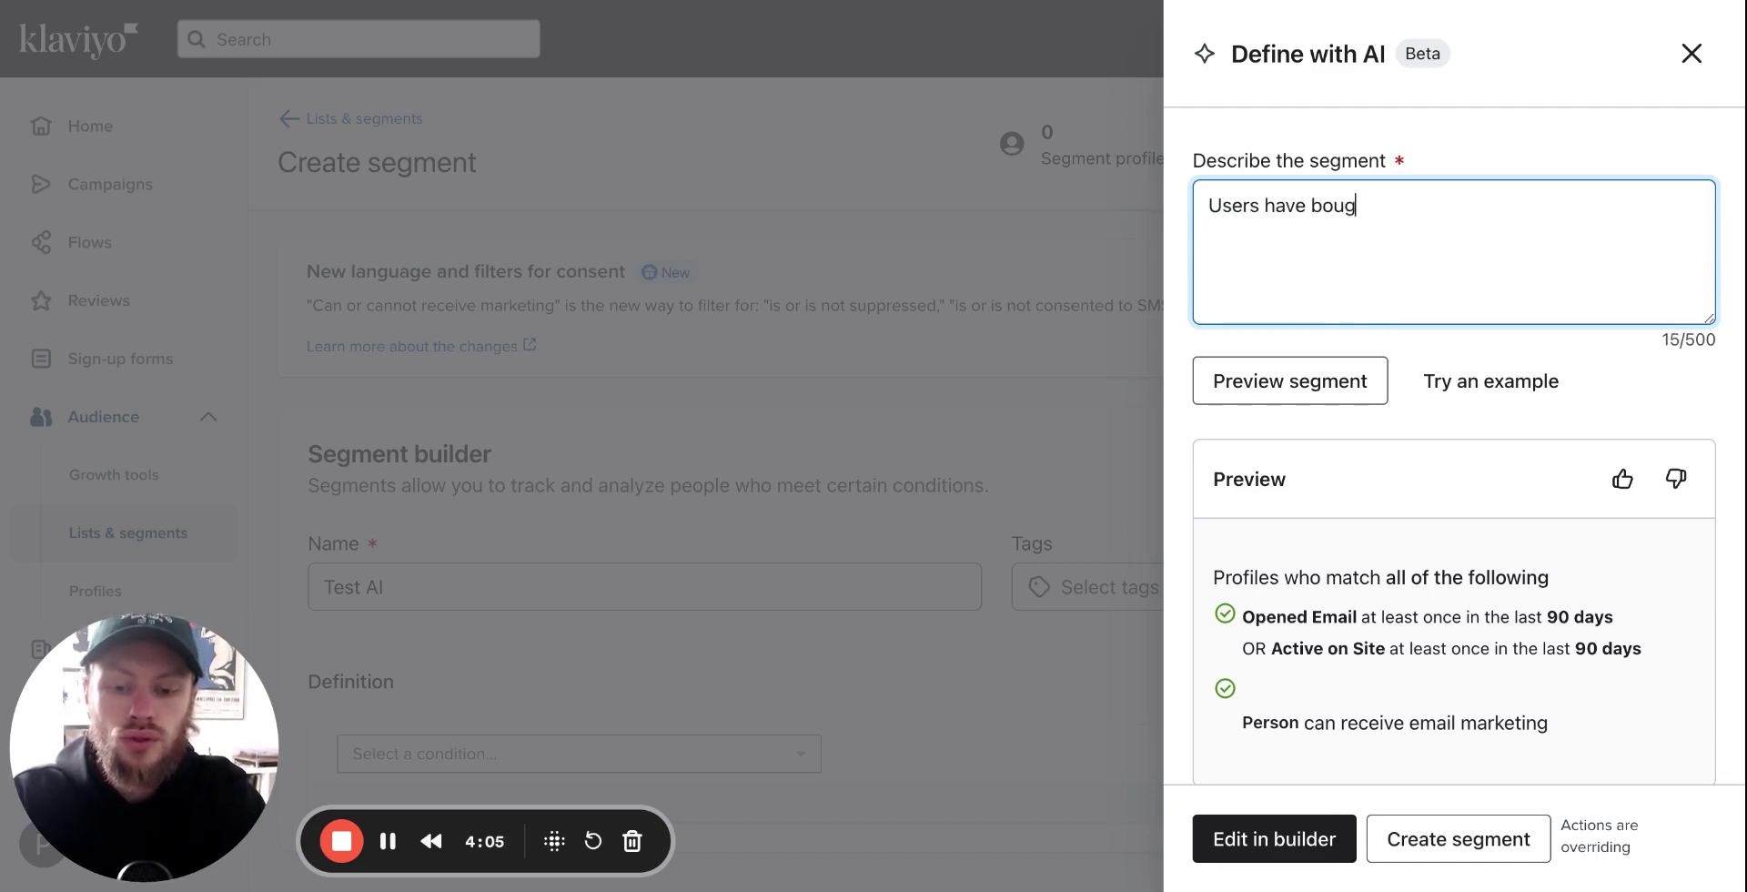
pyautogui.write('ht at leas')
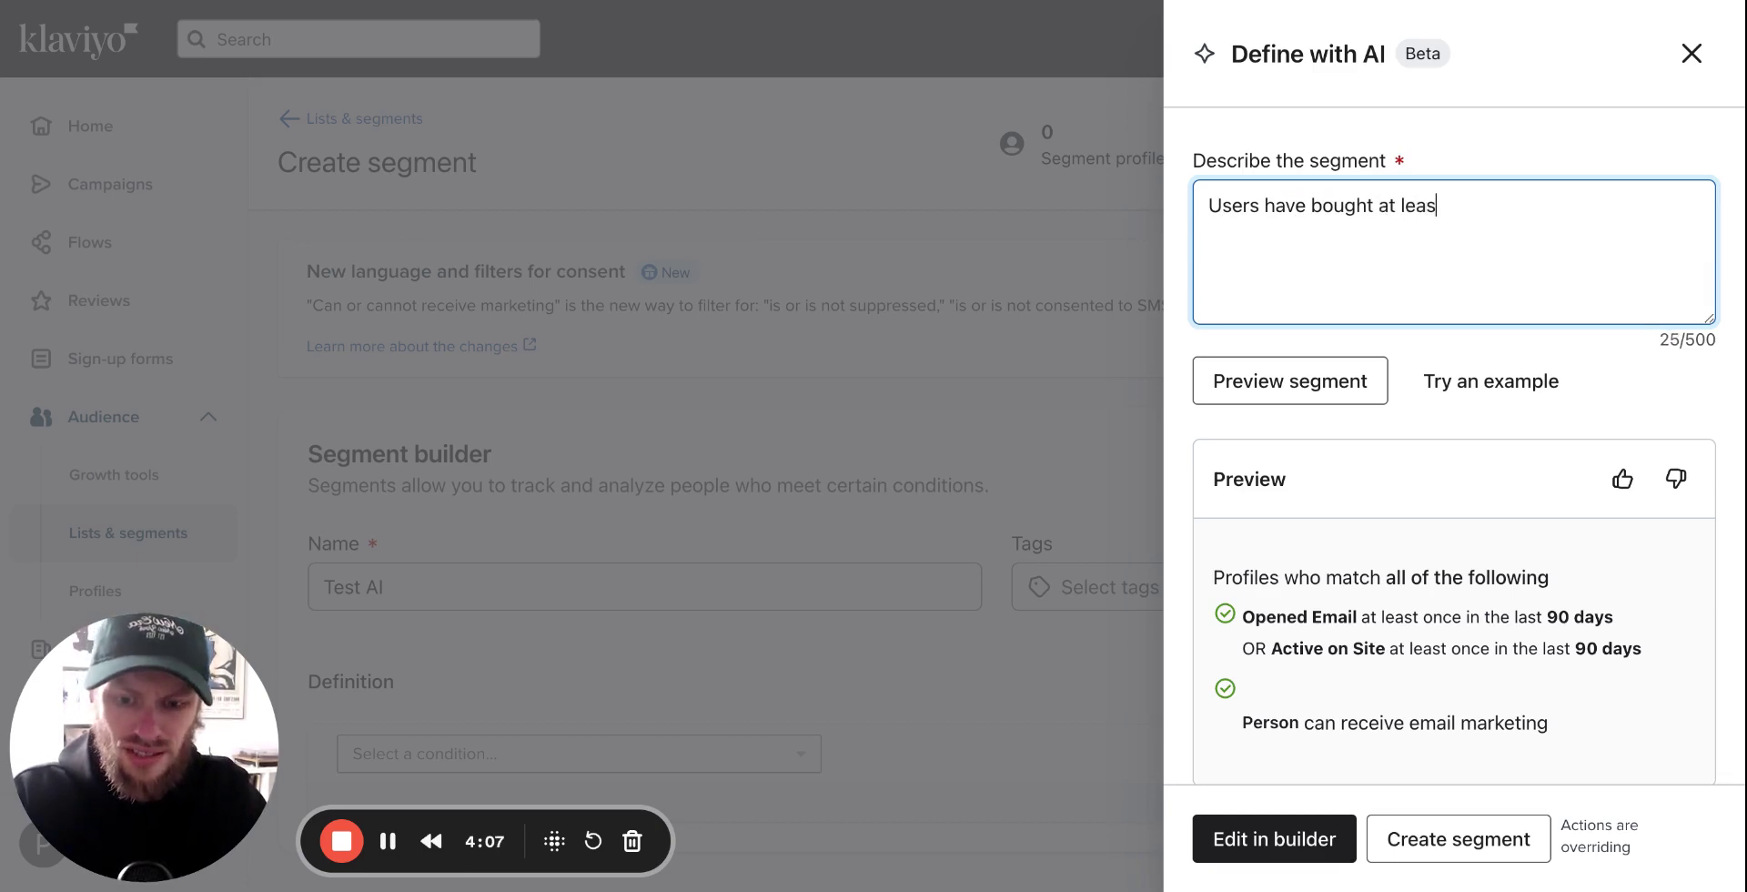
pyautogui.write('t twice')
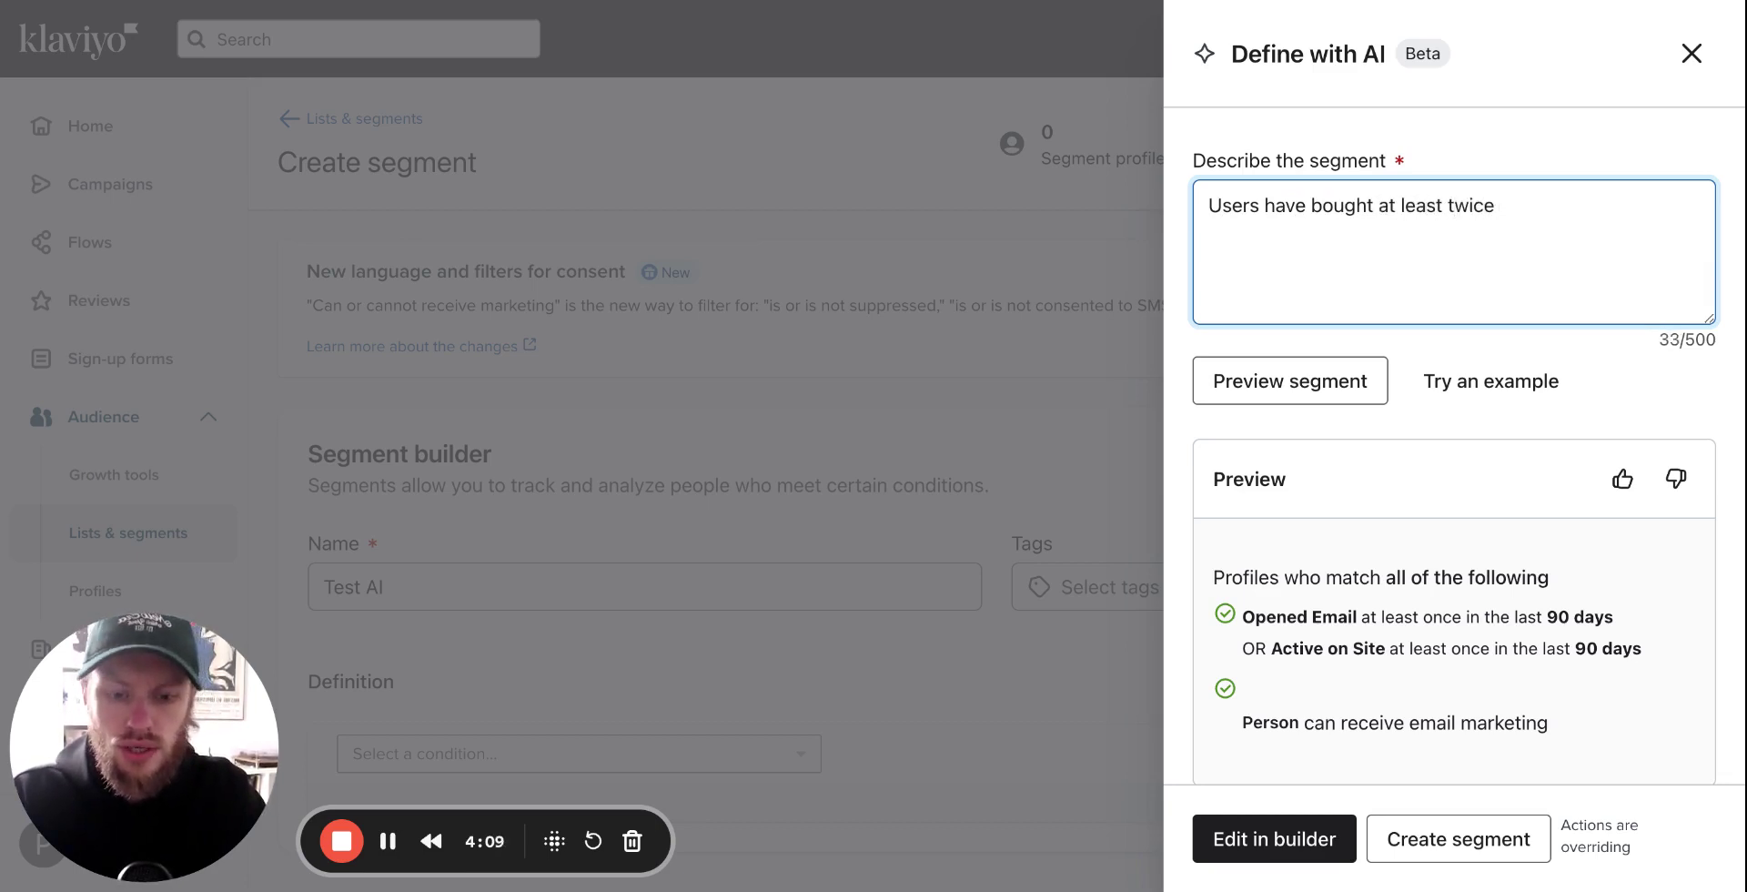
pyautogui.write(' in the last year')
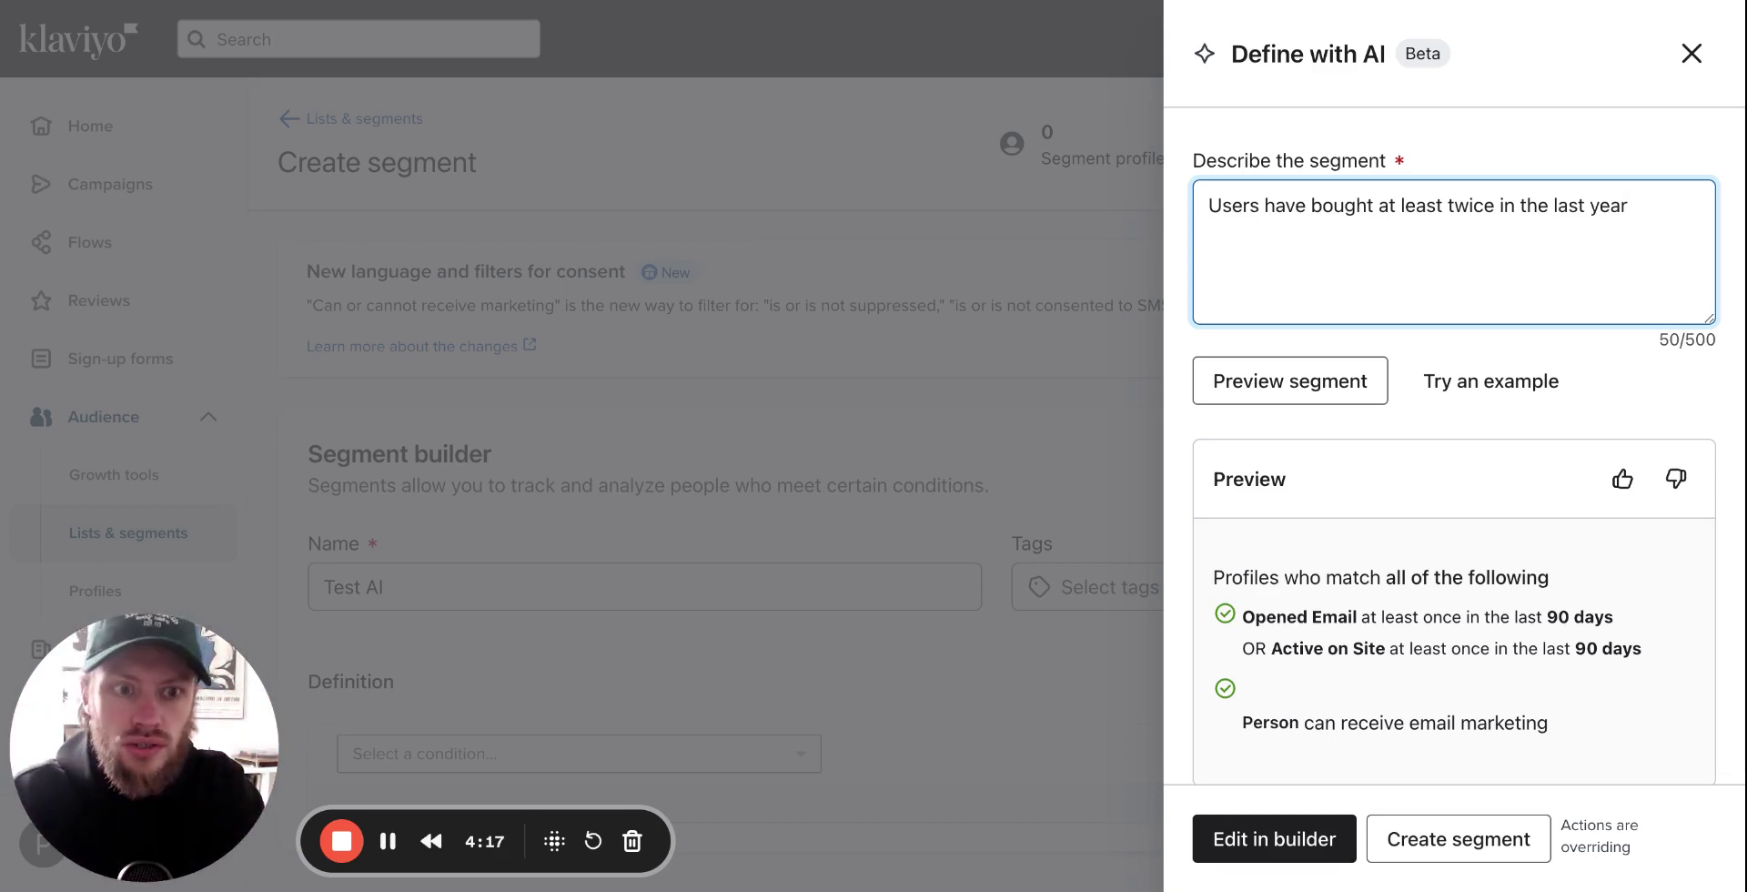
# Step: Extend the segment description with "without returning but hey haven't bought anything in the last 2 months"
pyautogui.write('without ')
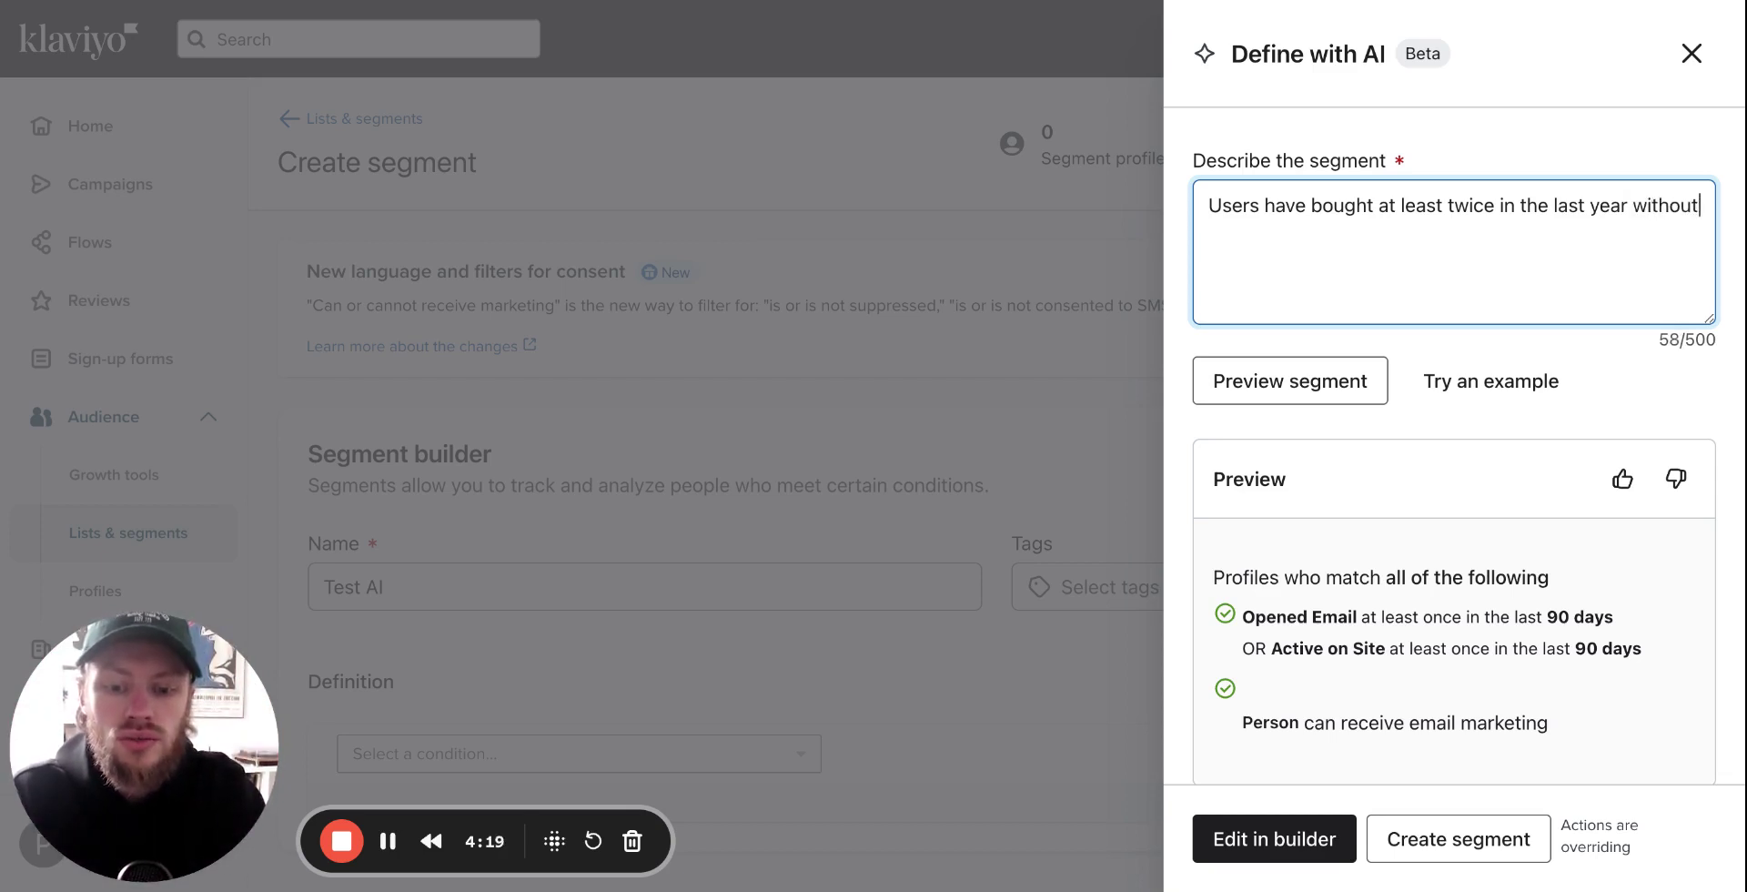
pyautogui.write('returning ')
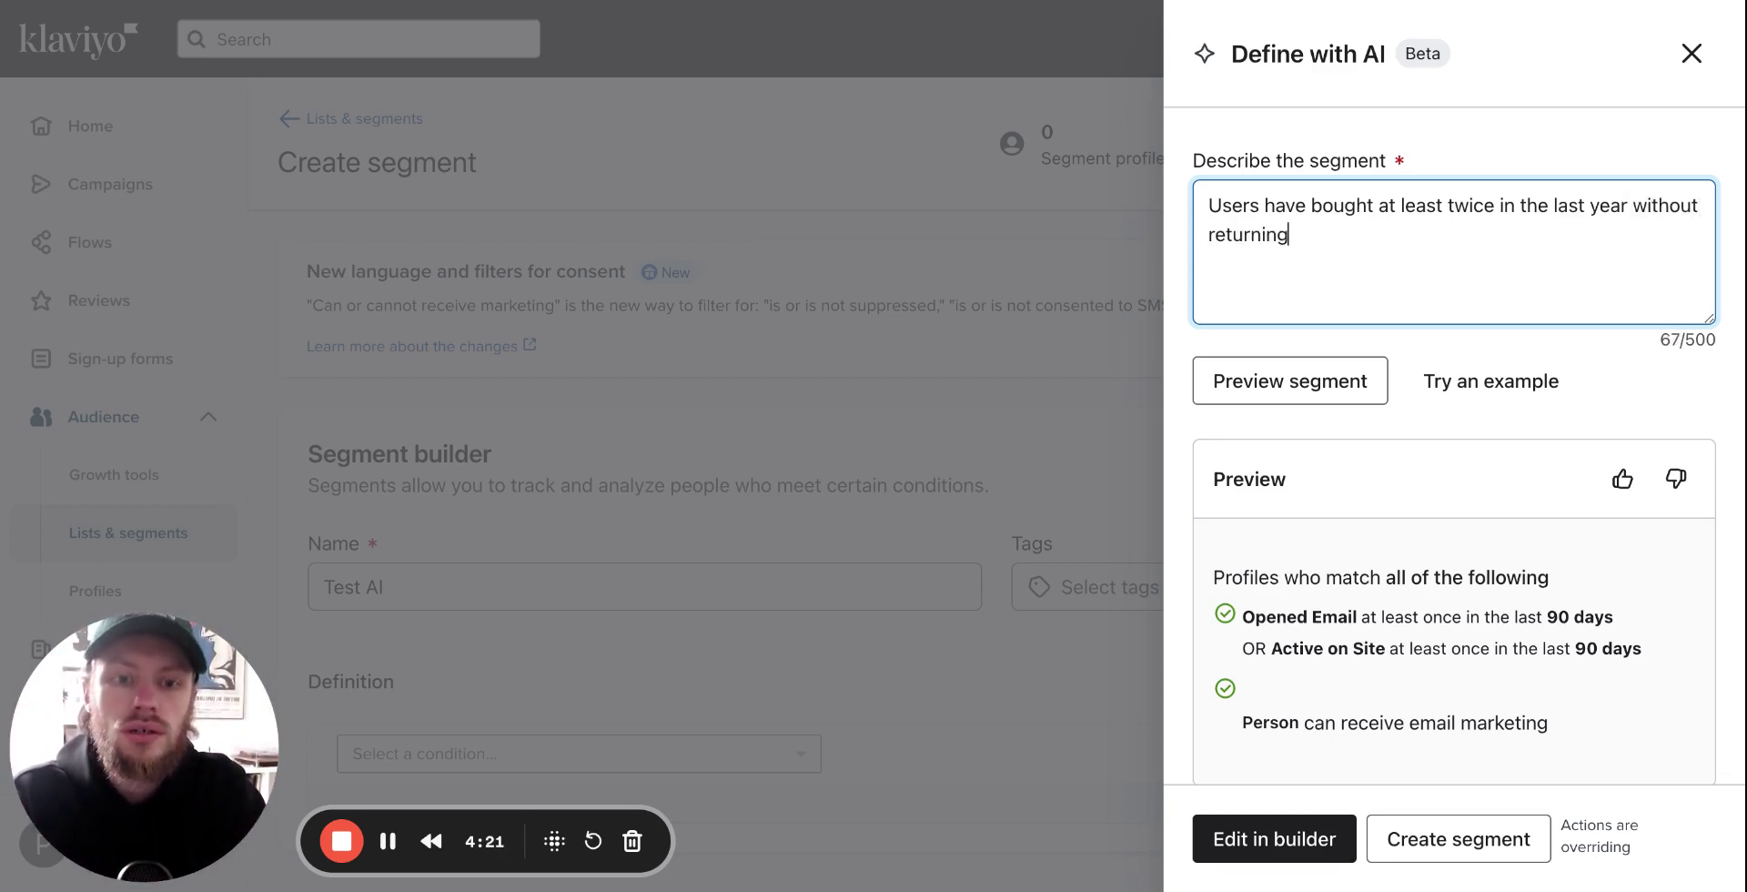
pyautogui.write('bu')
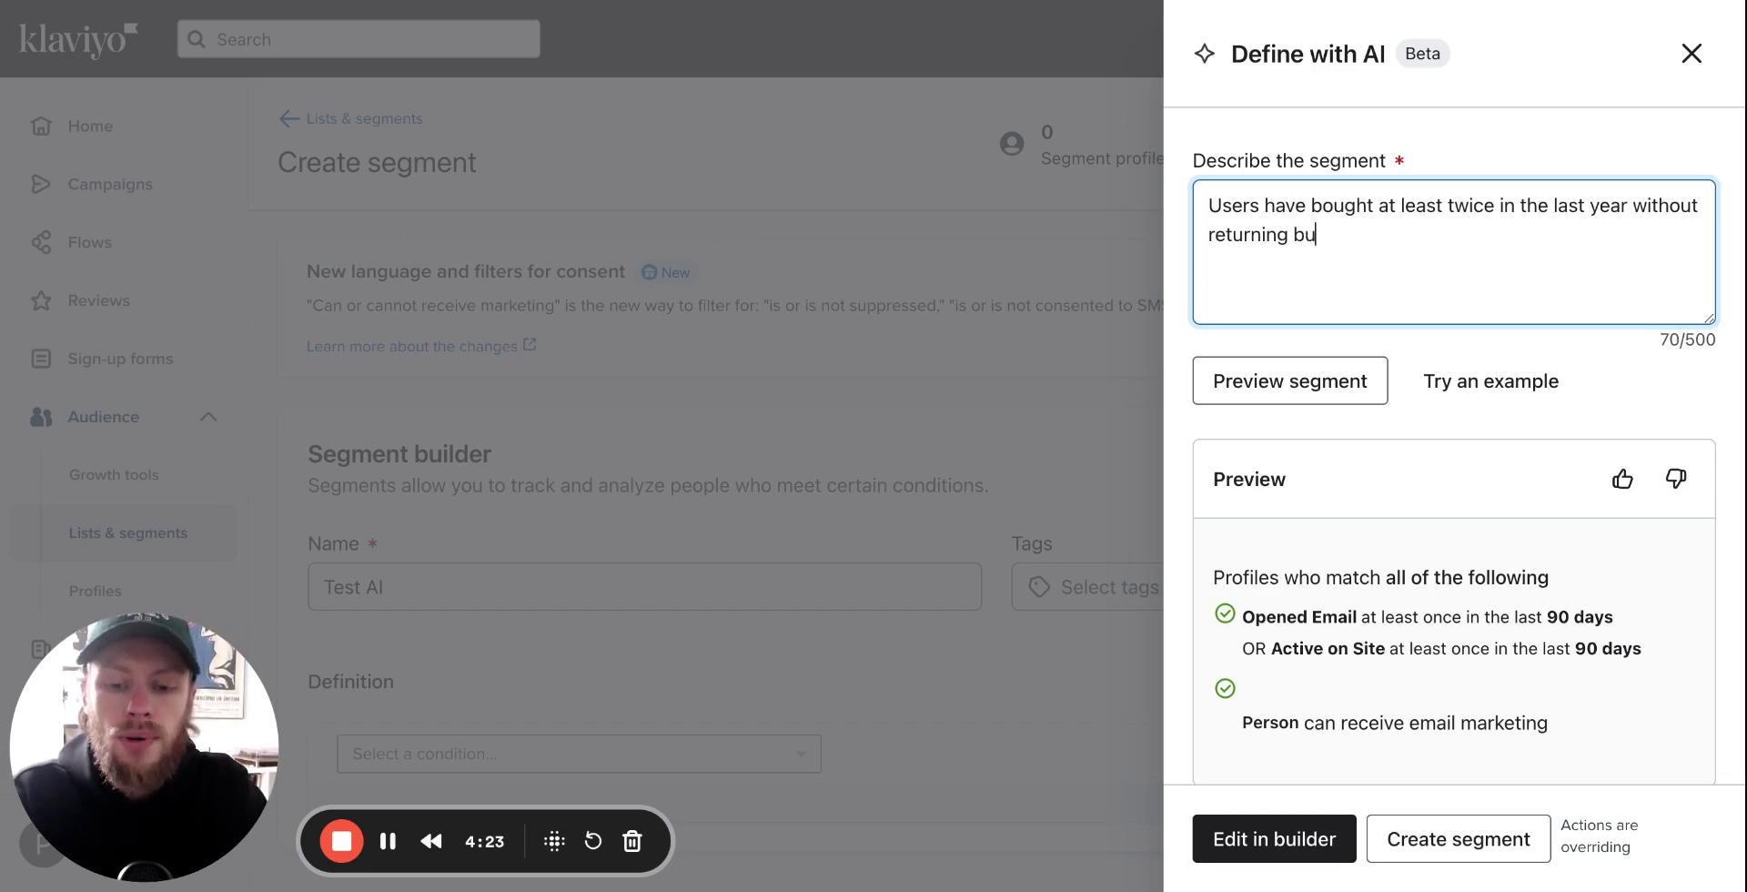
pyautogui.write("t hey haven't bo")
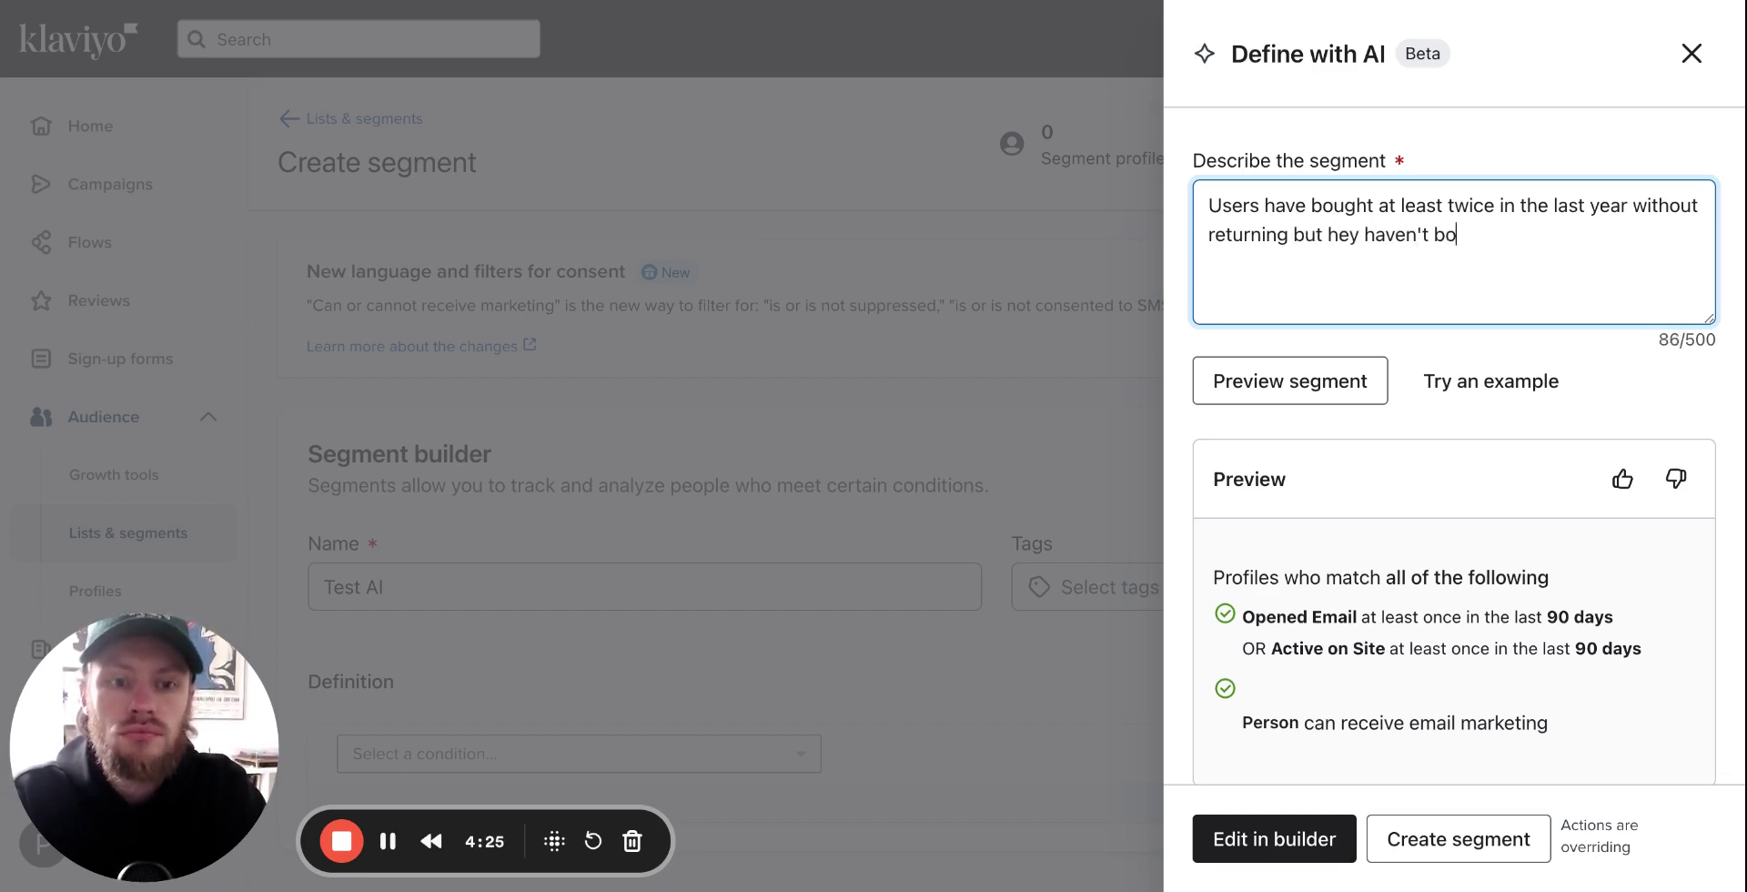
pyautogui.write('ught anything ')
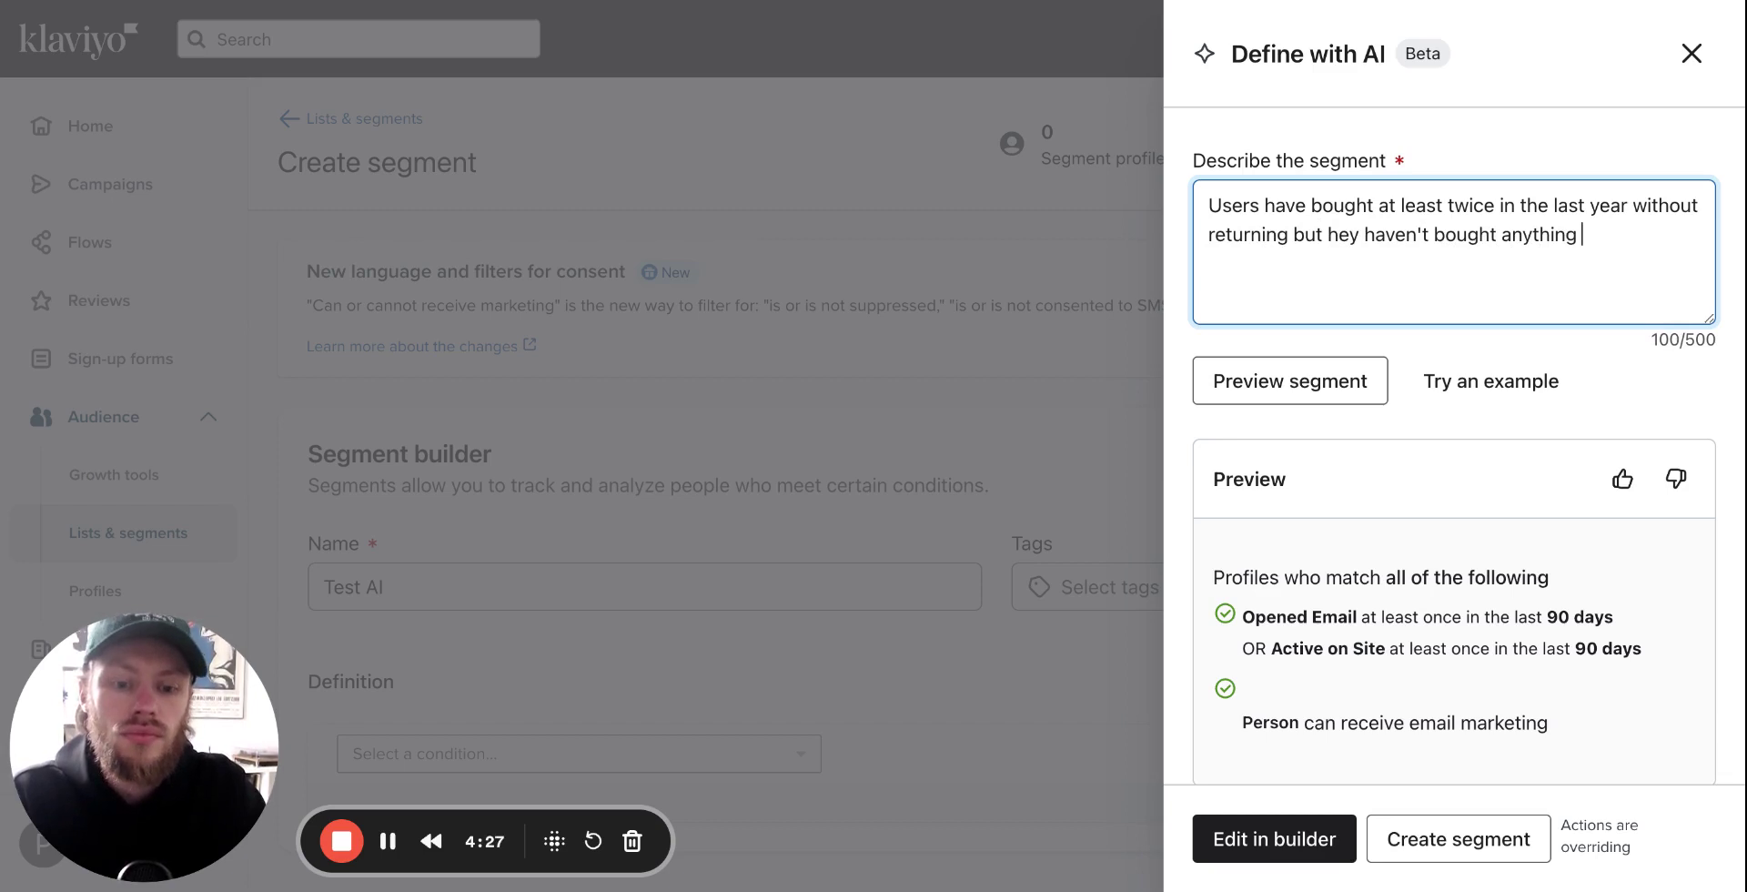
pyautogui.write('in the last 2 months')
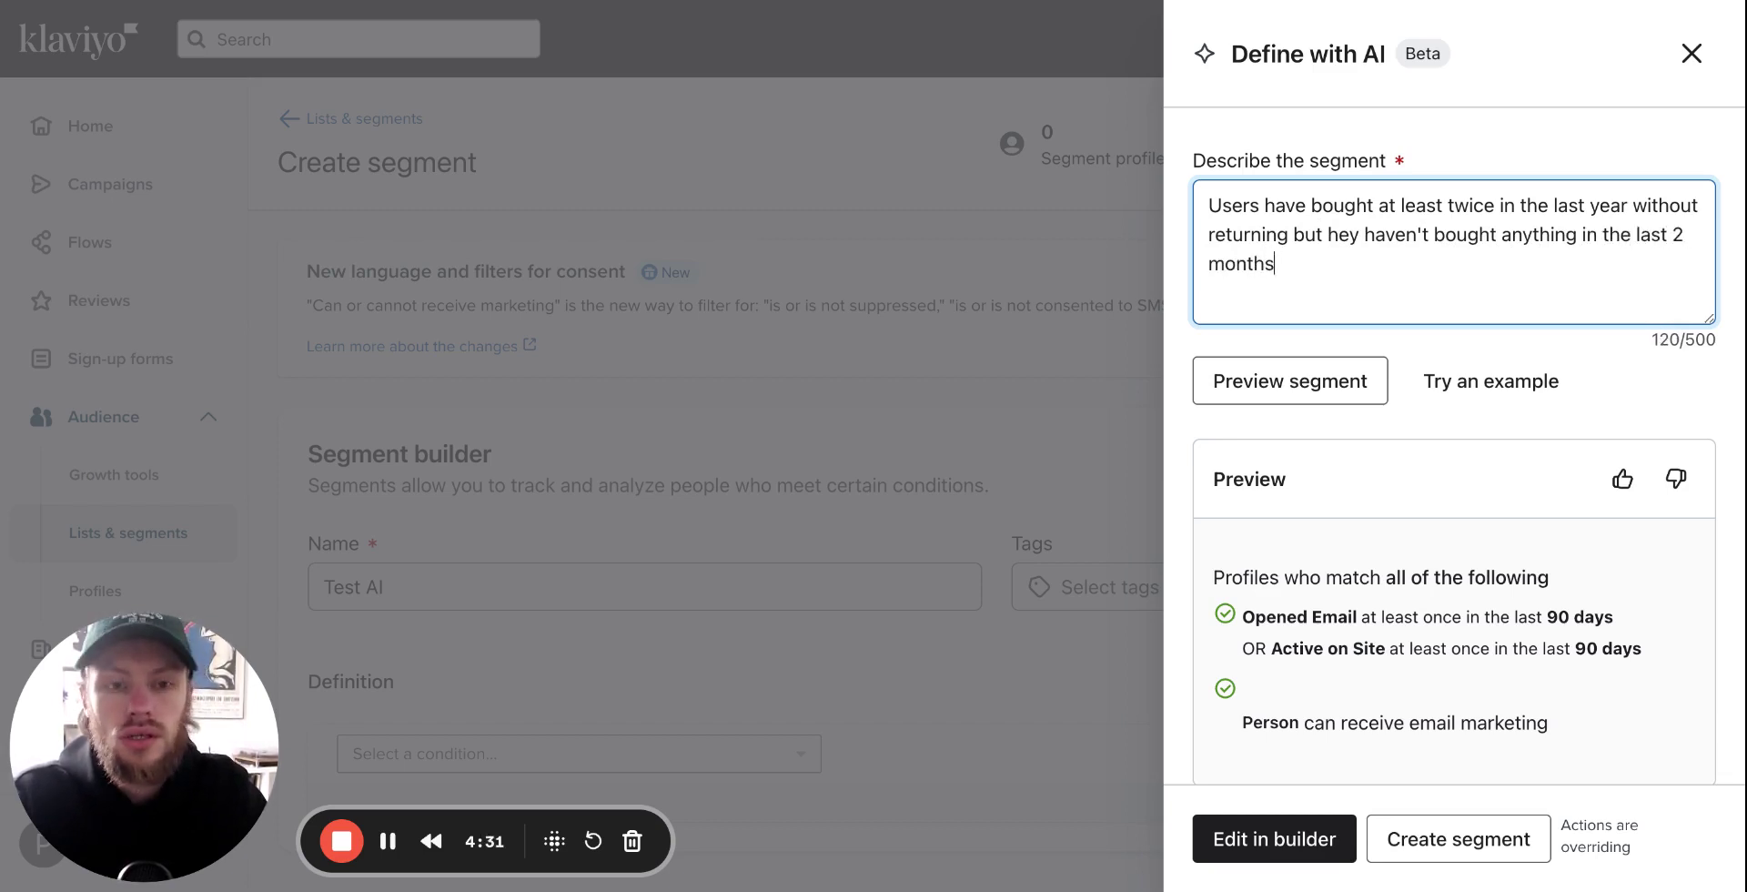
# Step: Complete the segment description with "and they still can receive emails."
pyautogui.write(' and they')
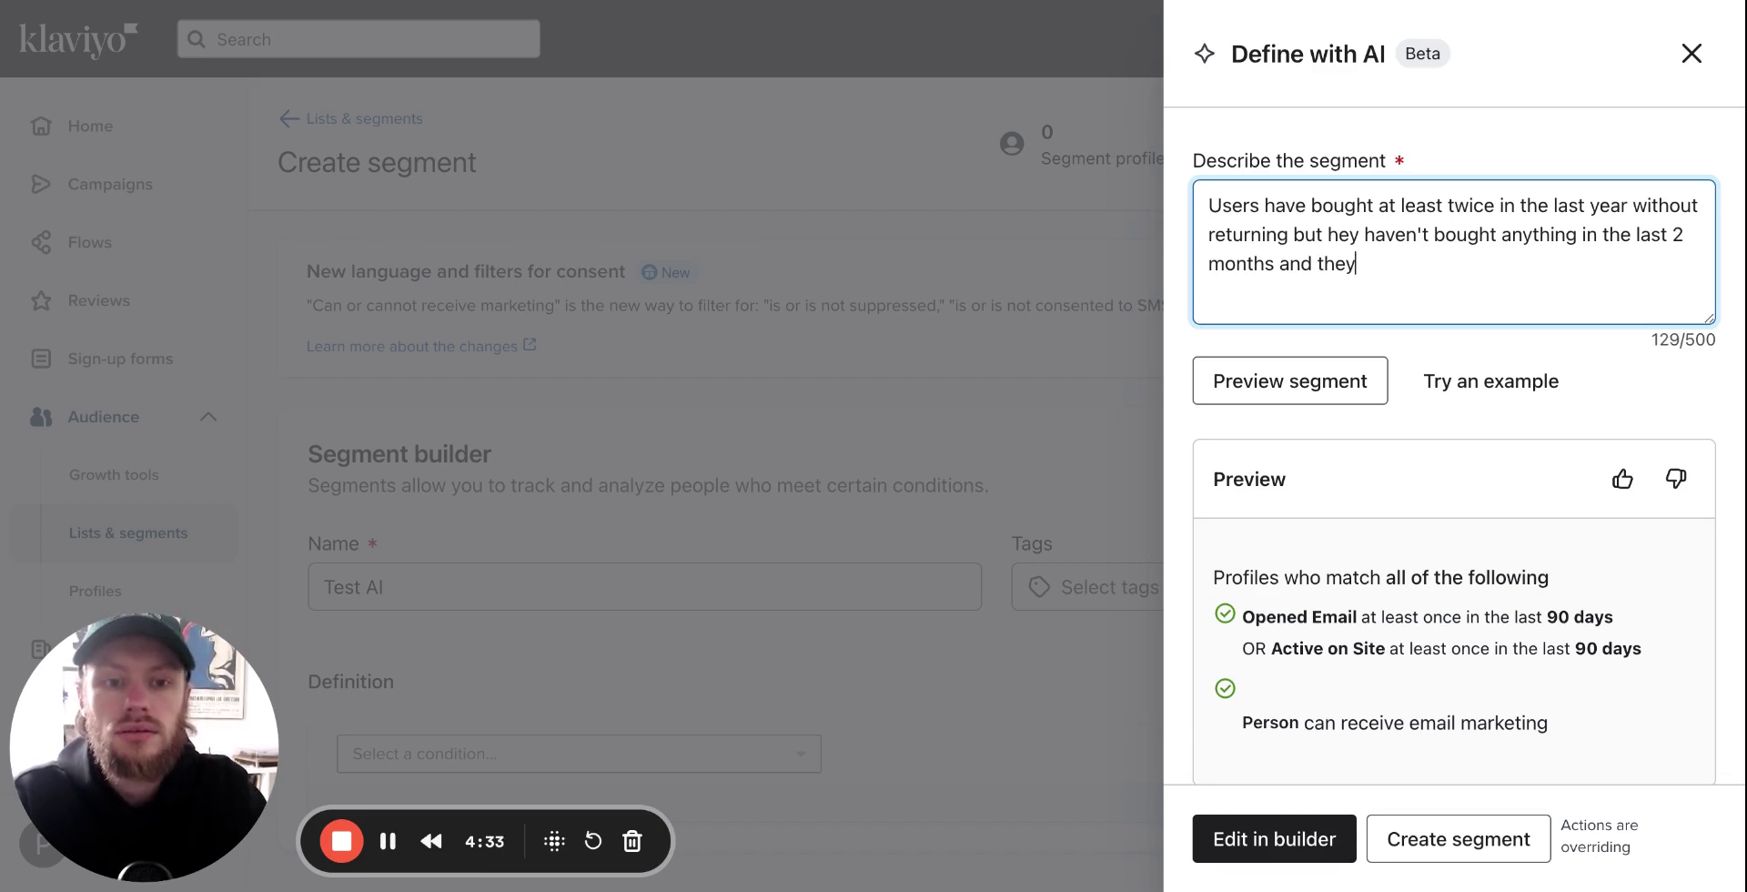
pyautogui.write(' still can receive me')
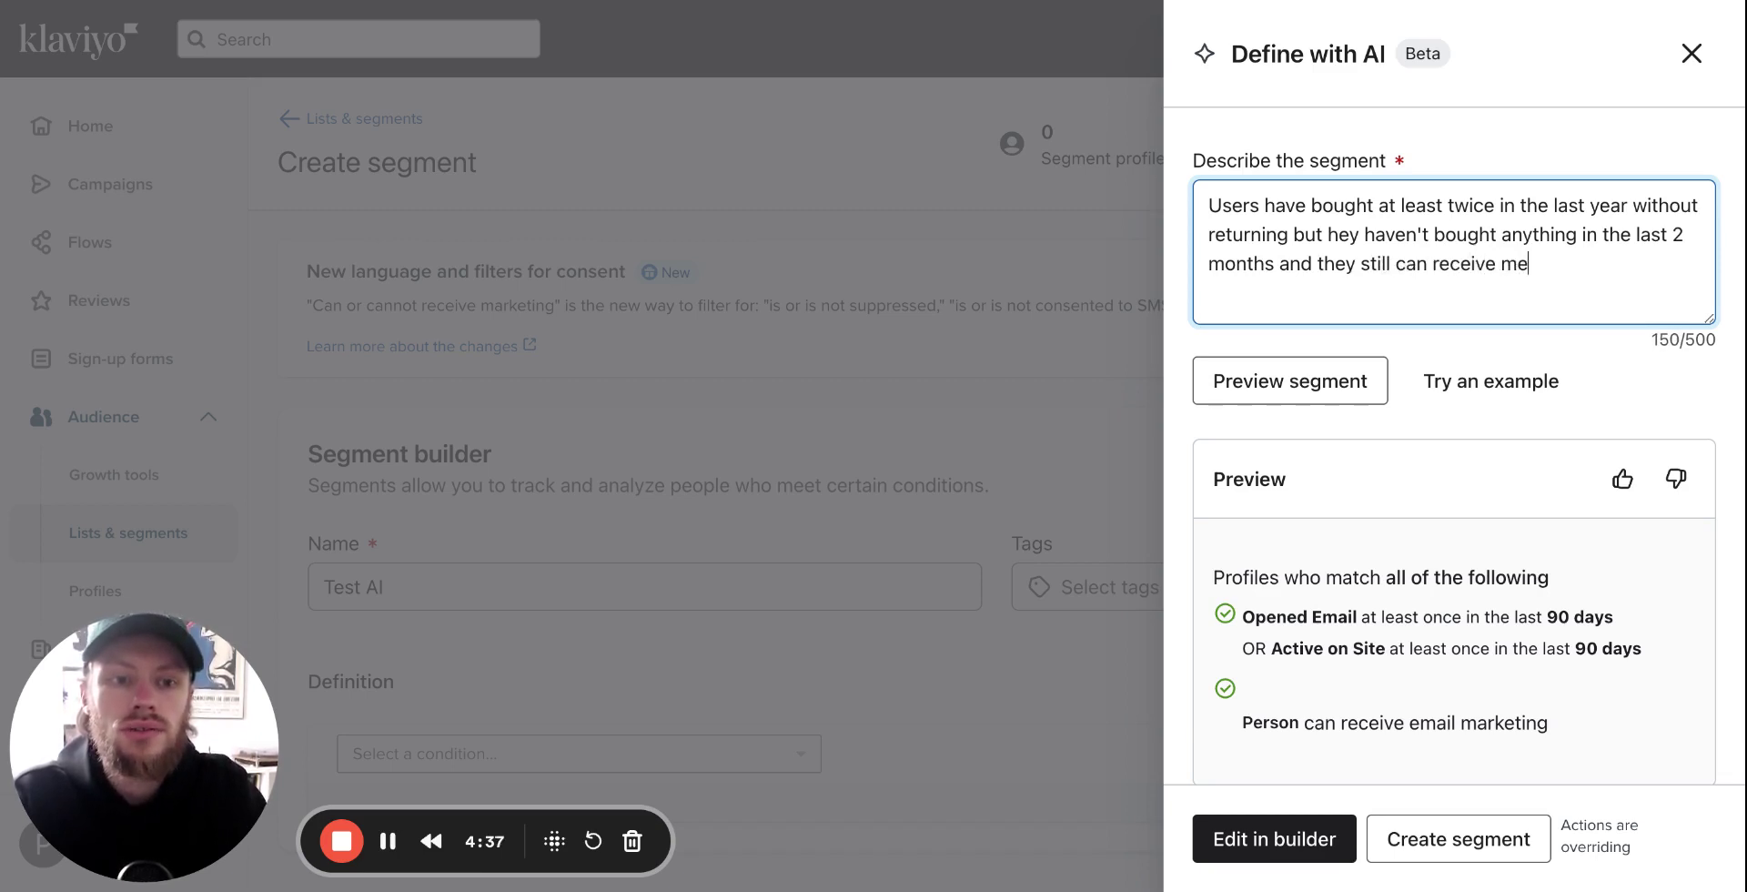
pyautogui.press('BackSpace')
pyautogui.press('BackSpace')
pyautogui.write('emails.')
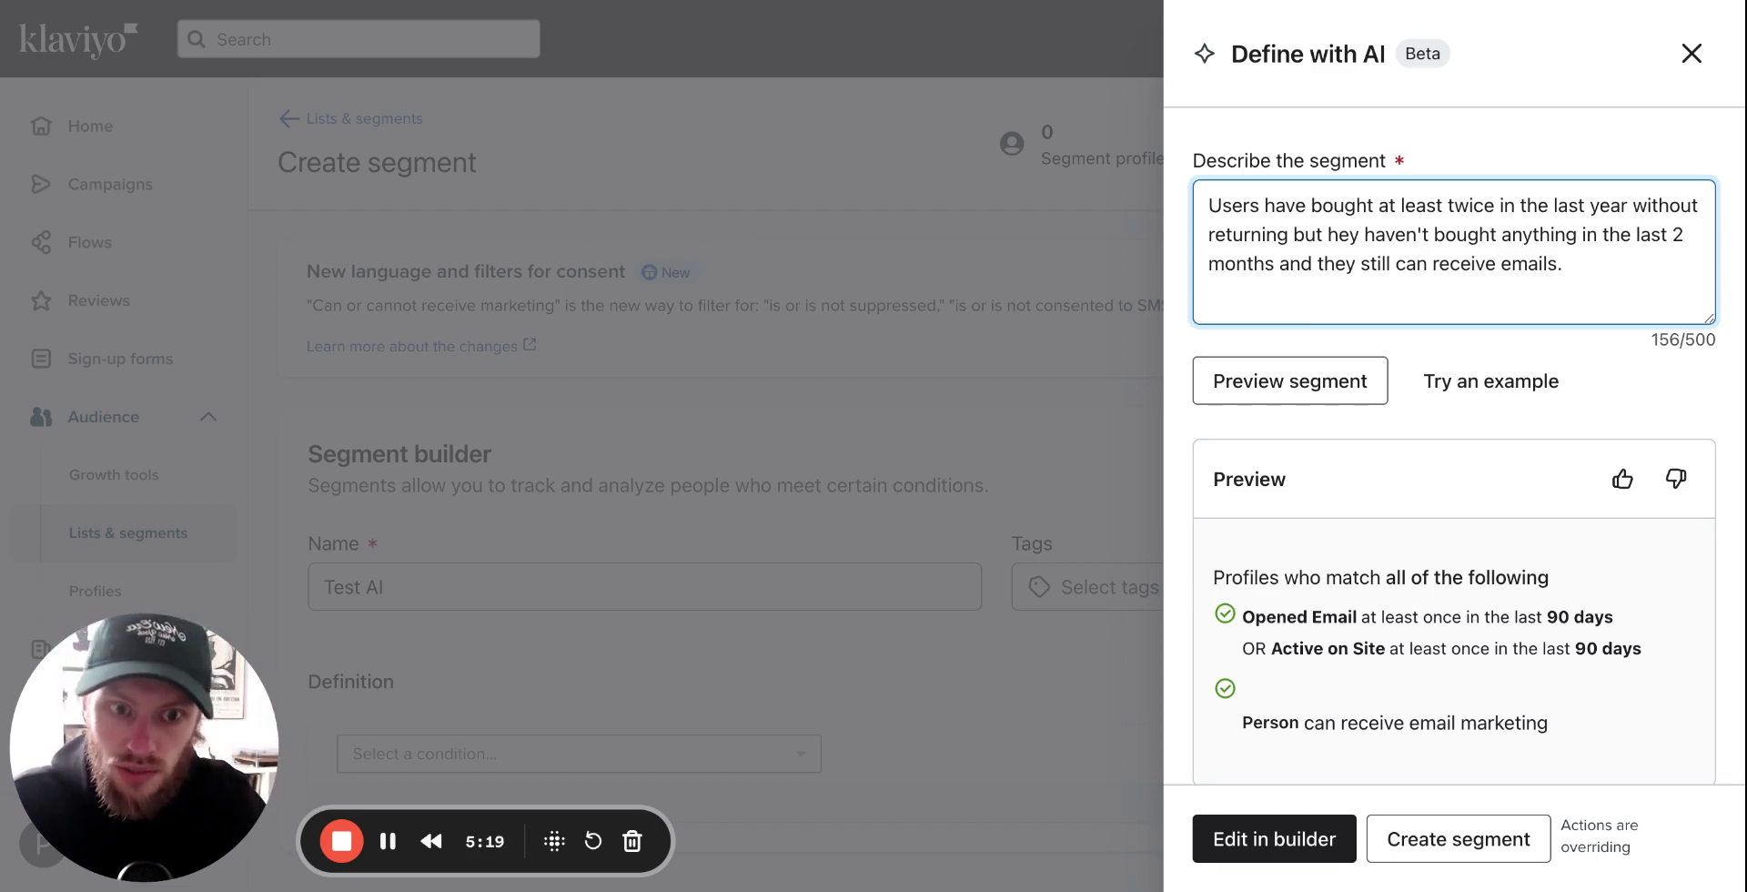
# Step: Generate a new preview from the description and compare its order, refund and email marketing conditions with the wording
pyautogui.click(1315, 381)
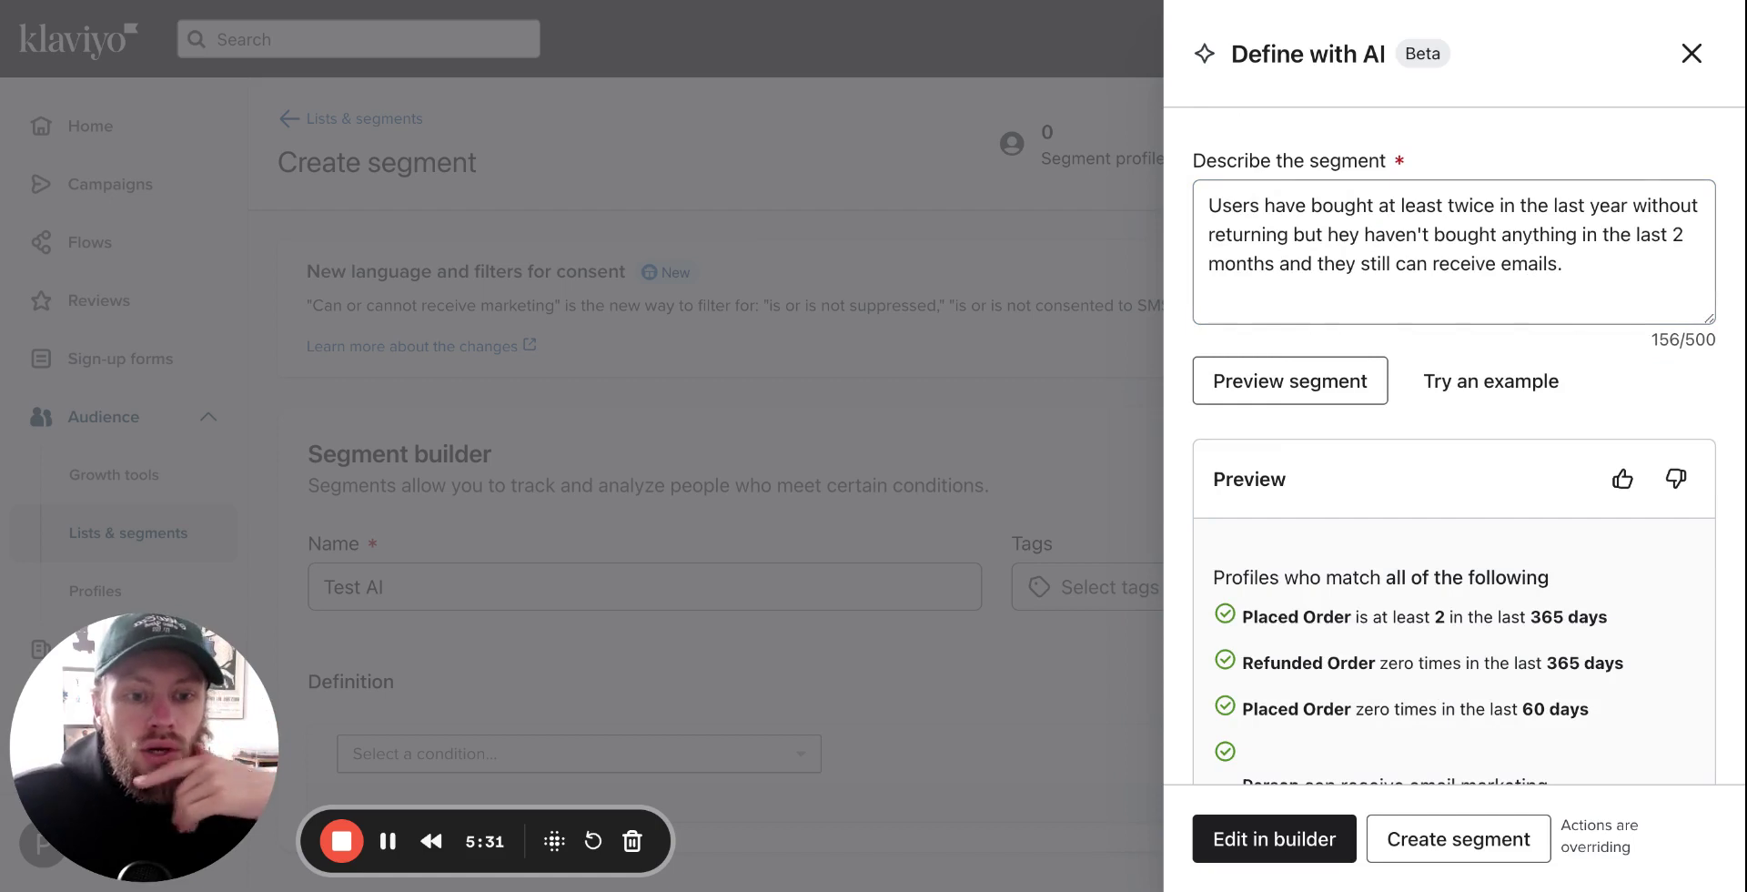
pyautogui.scroll(-2, 1425, 510)
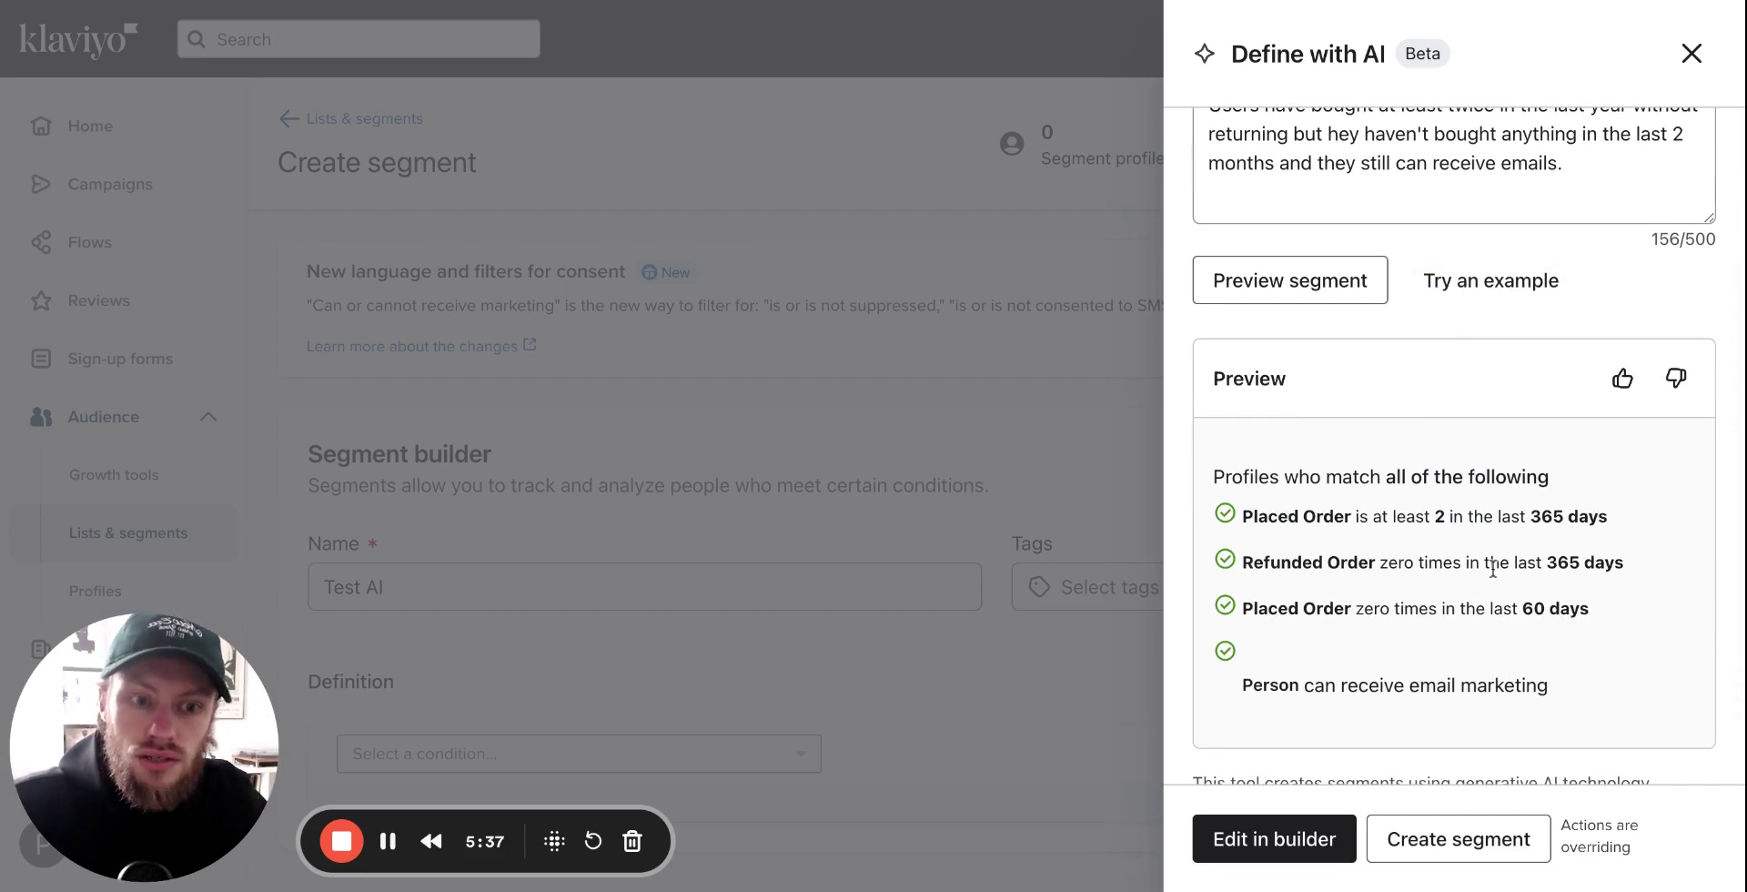
pyautogui.scroll(1, 1492, 568)
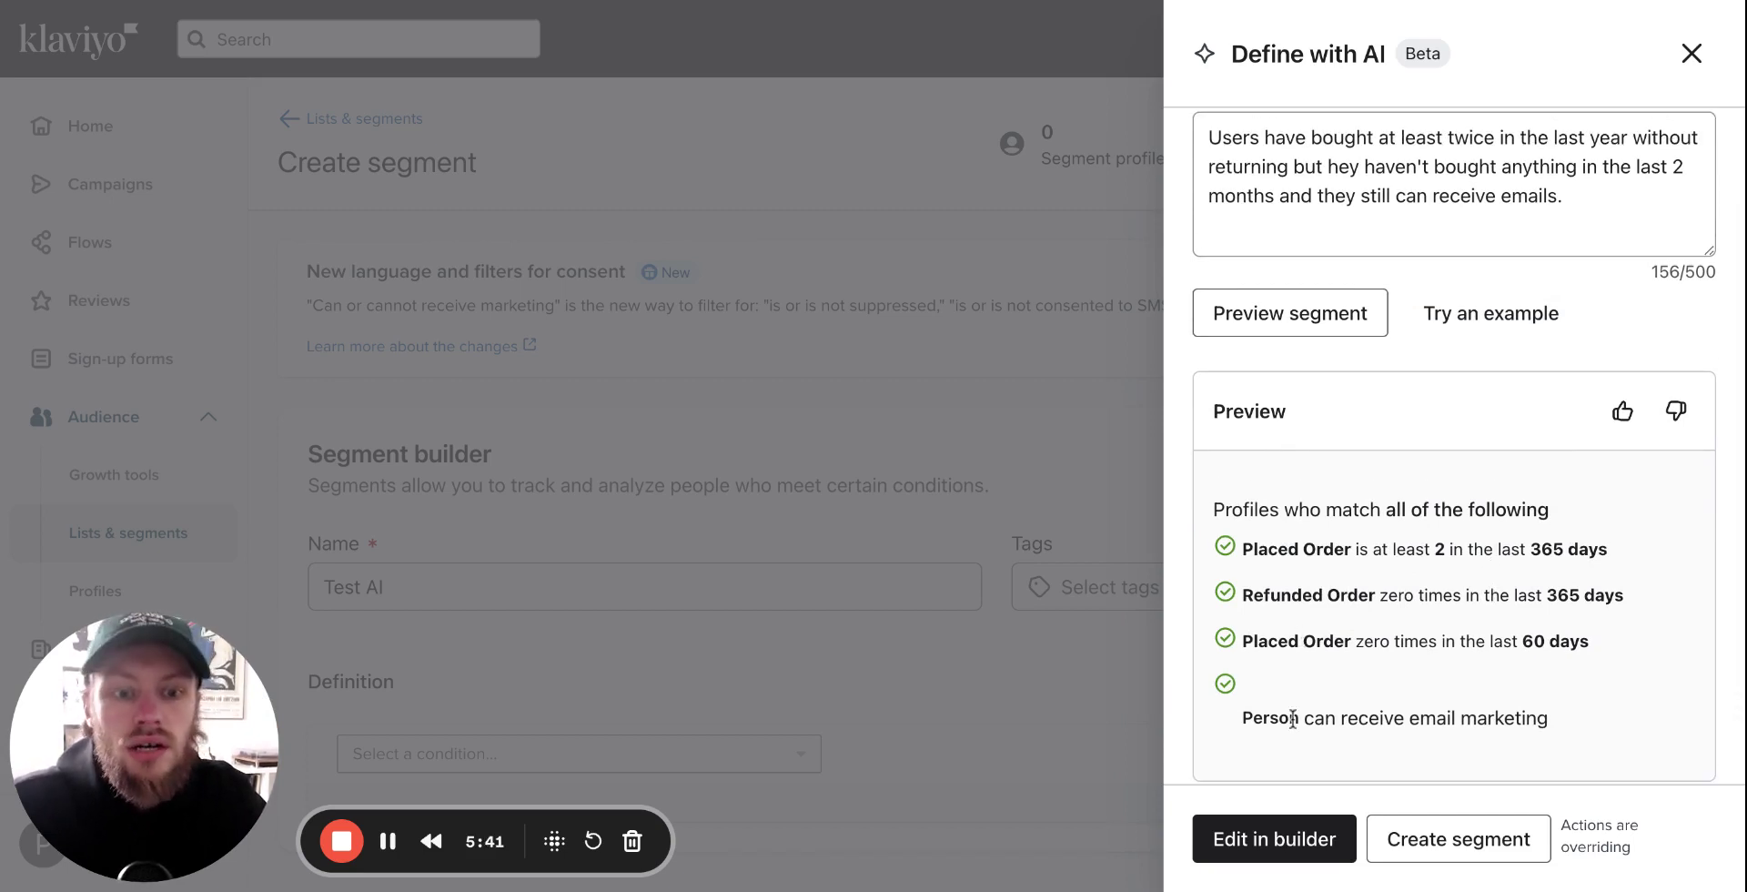
pyautogui.scroll(-2, 1449, 677)
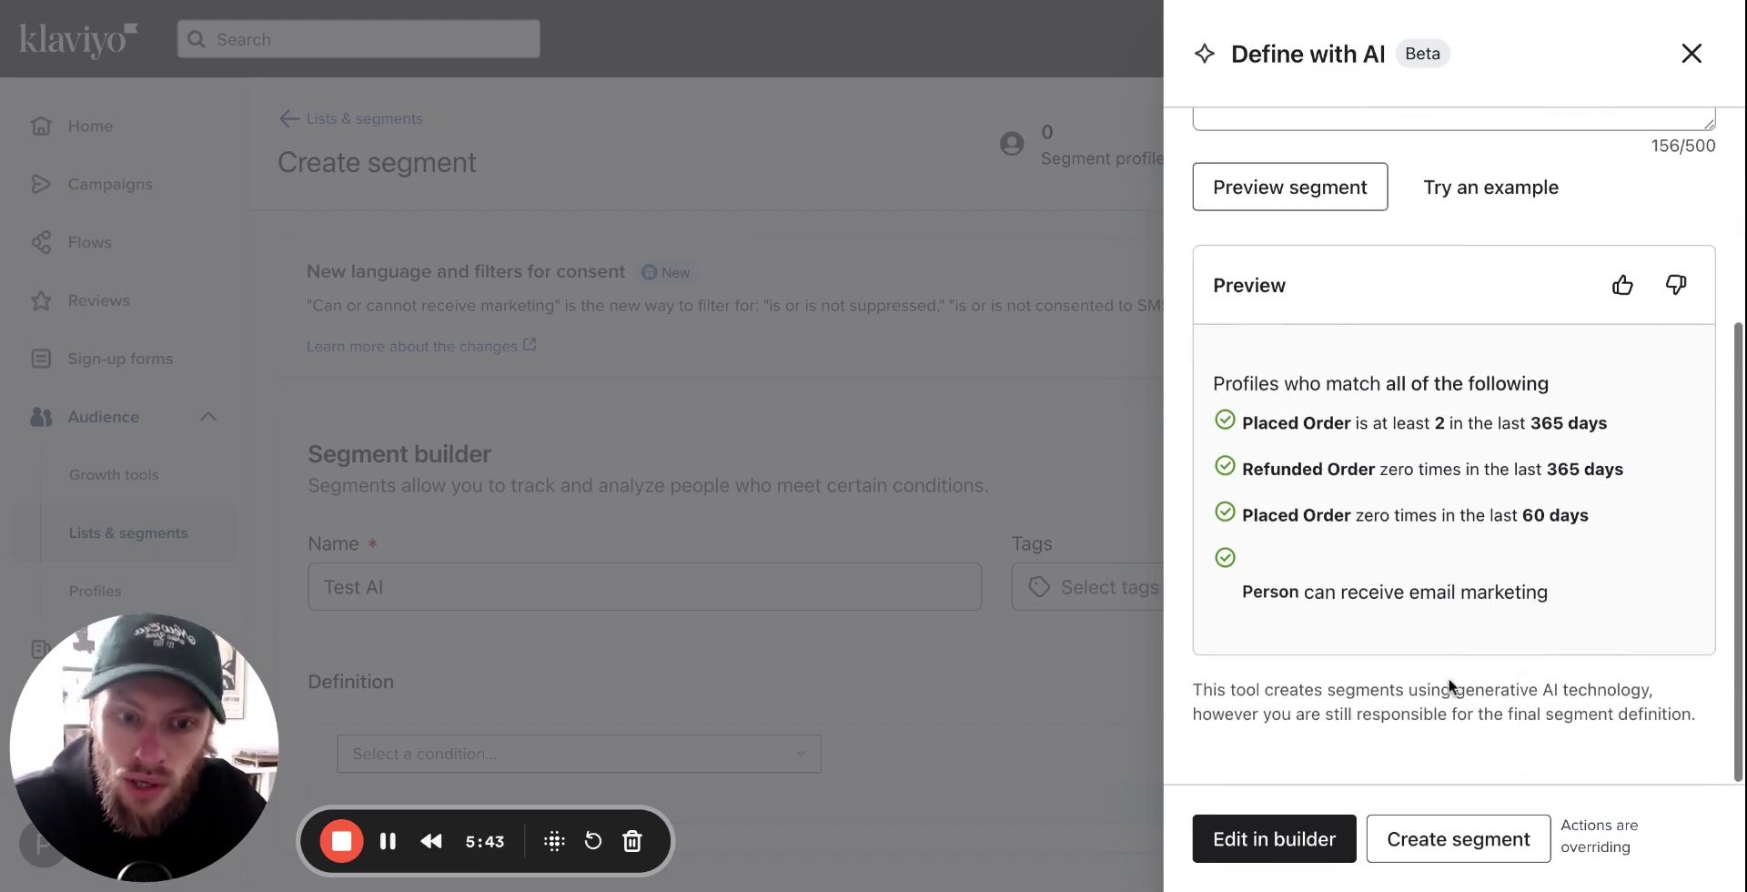
pyautogui.scroll(3, 1449, 655)
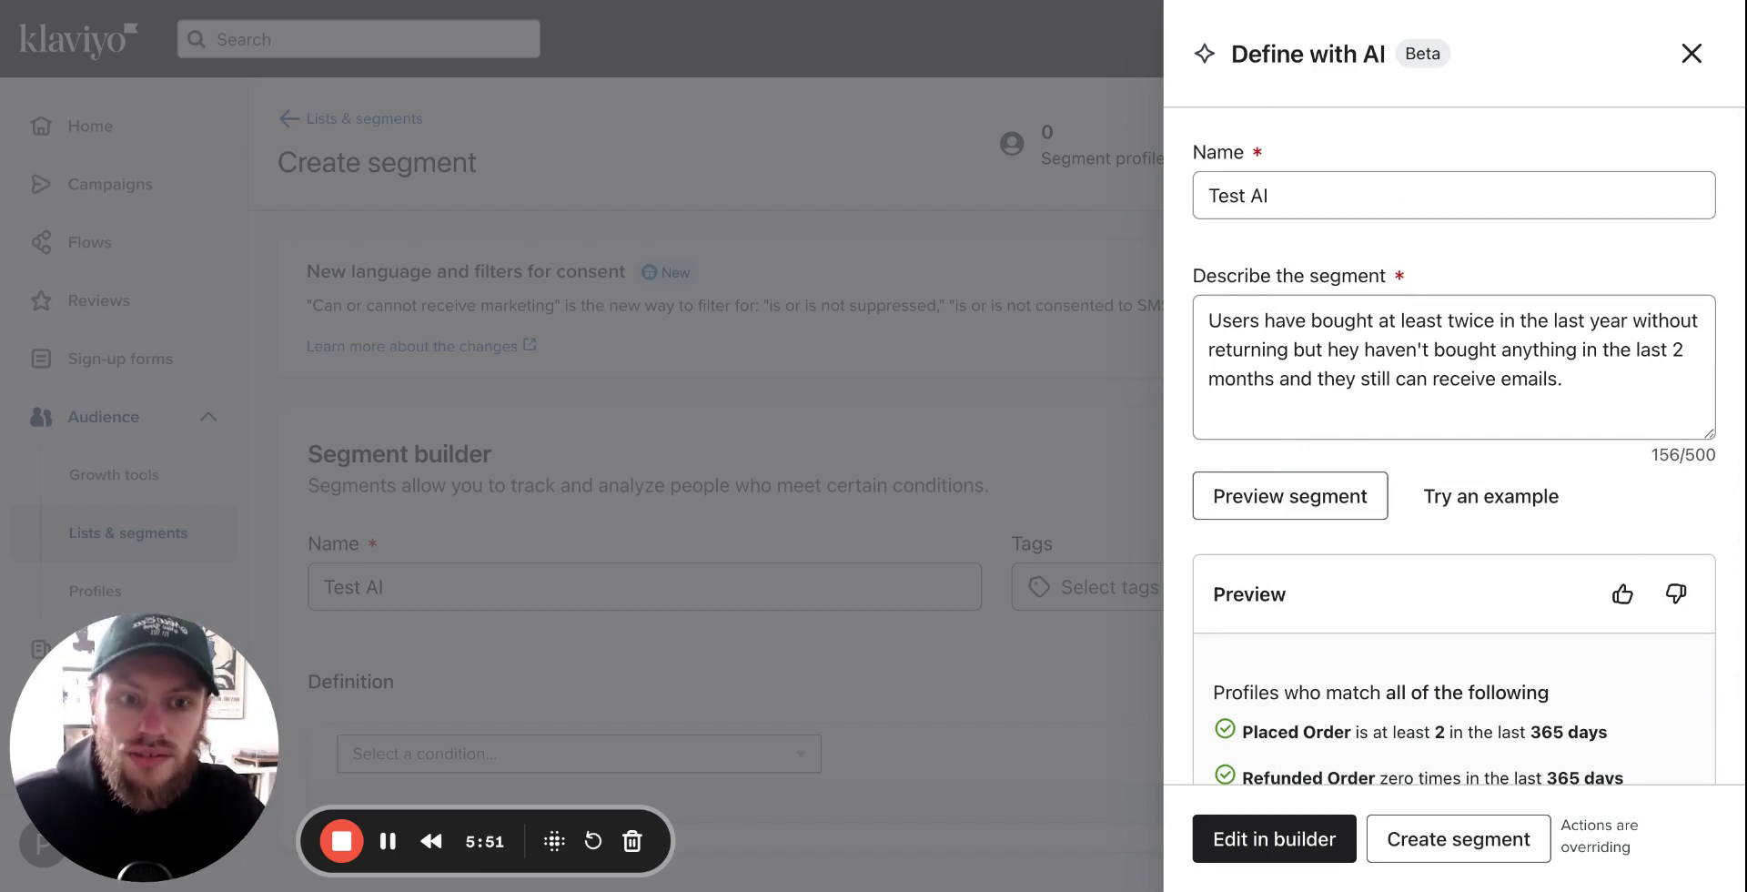
pyautogui.scroll(-4, 1421, 641)
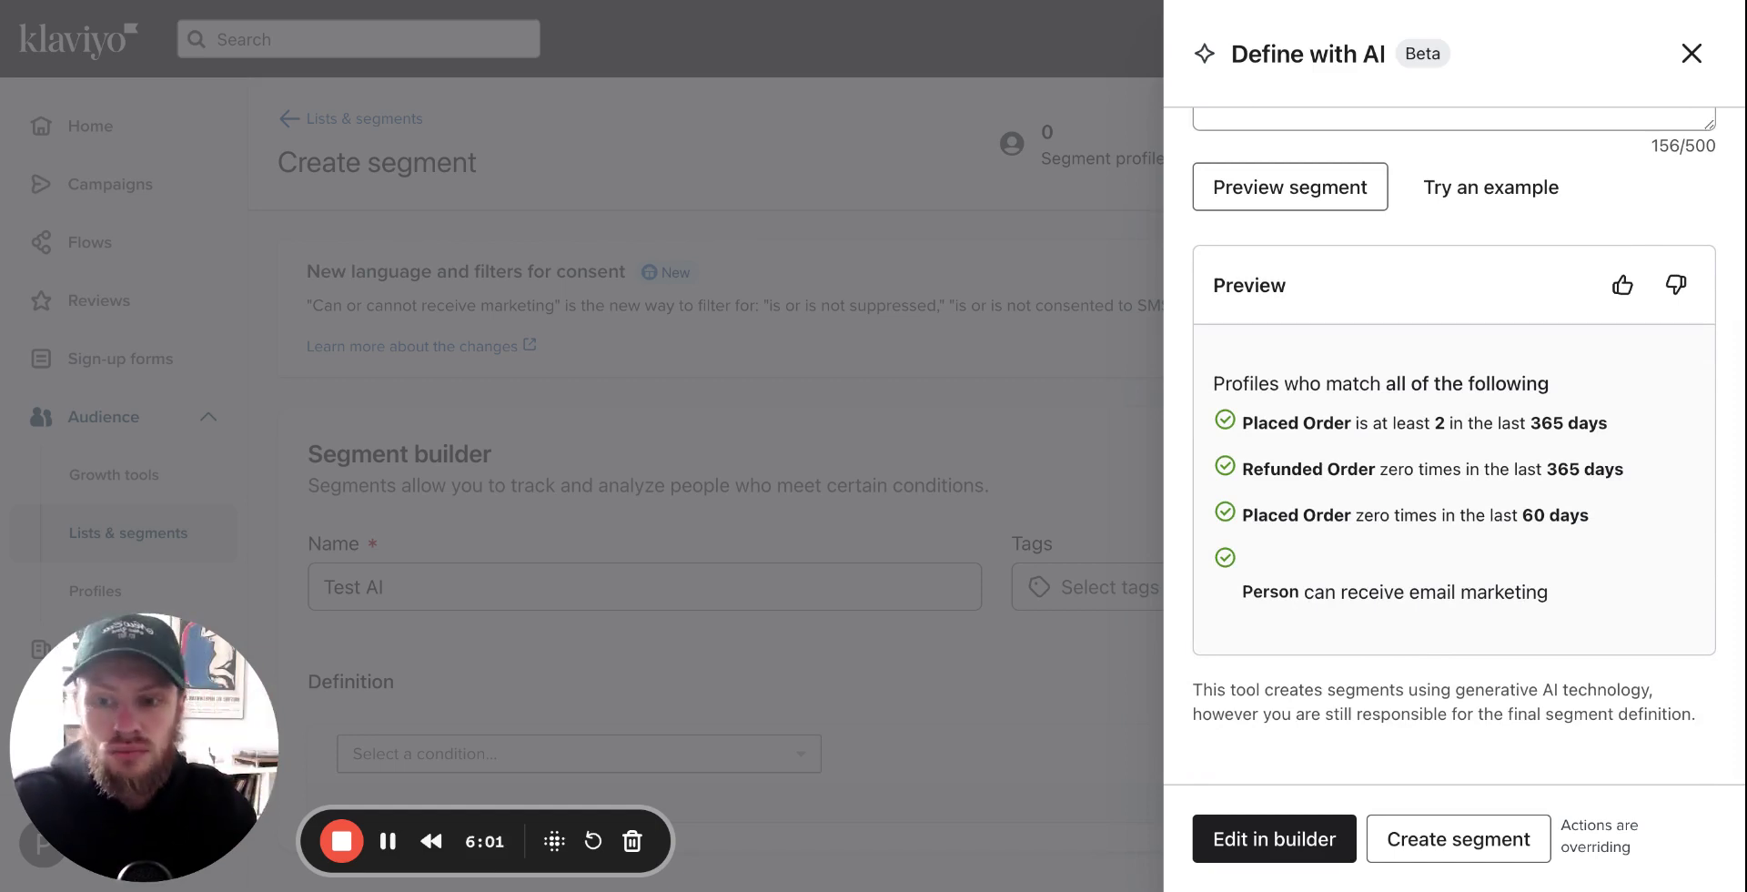
pyautogui.scroll(4, 1357, 560)
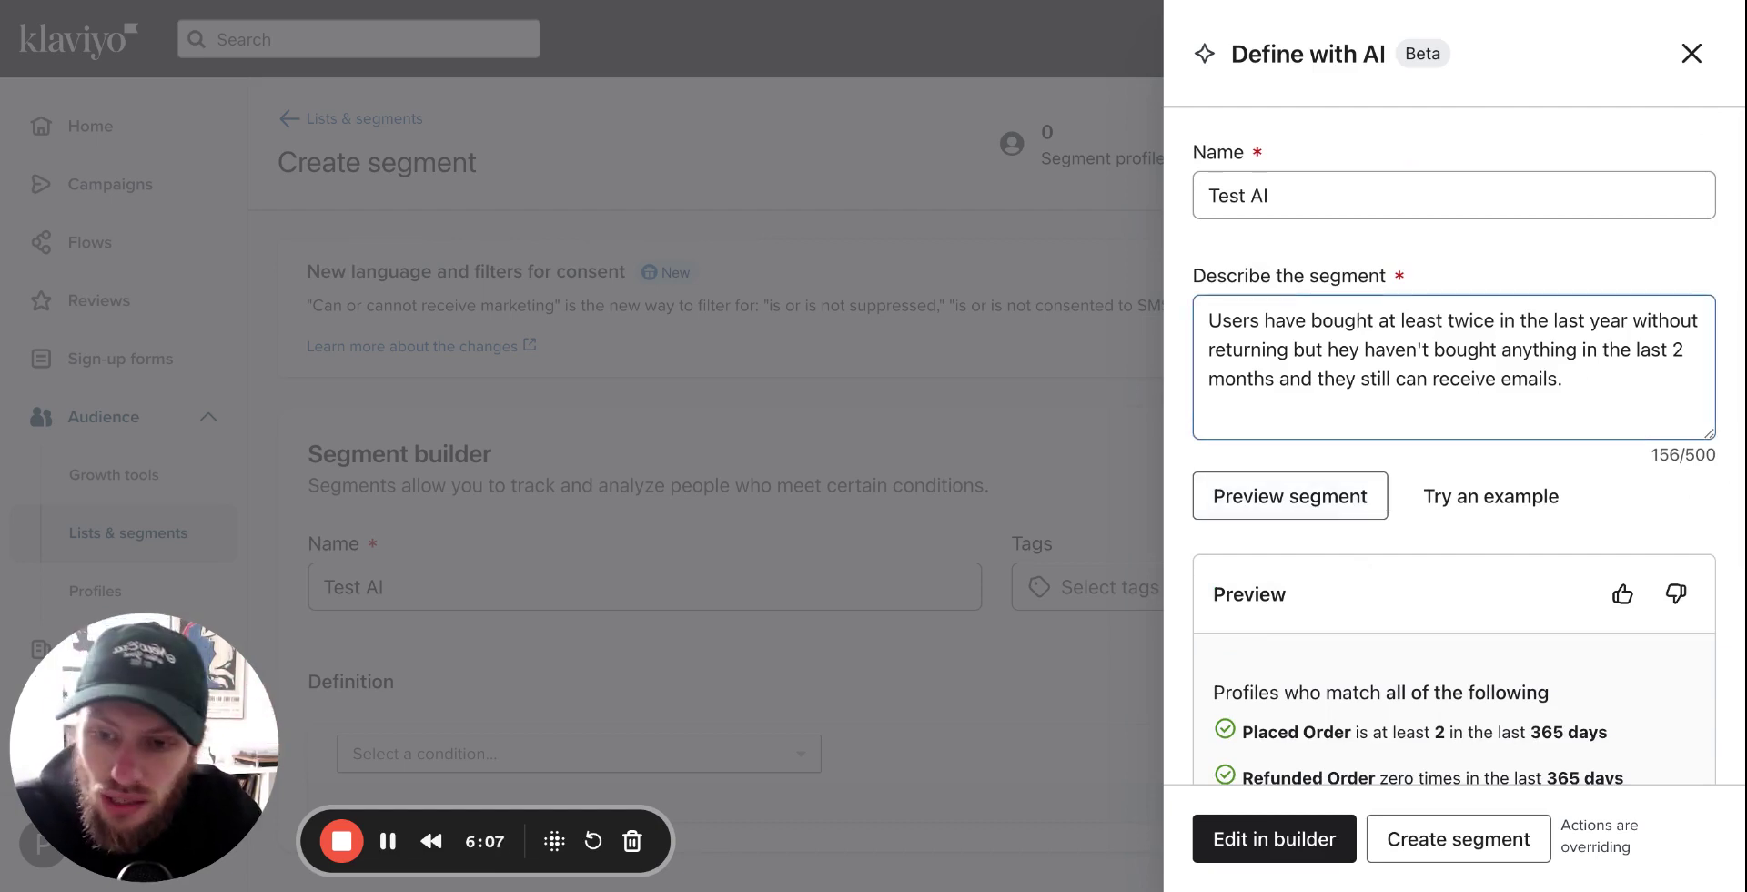
pyautogui.scroll(-3, 1494, 433)
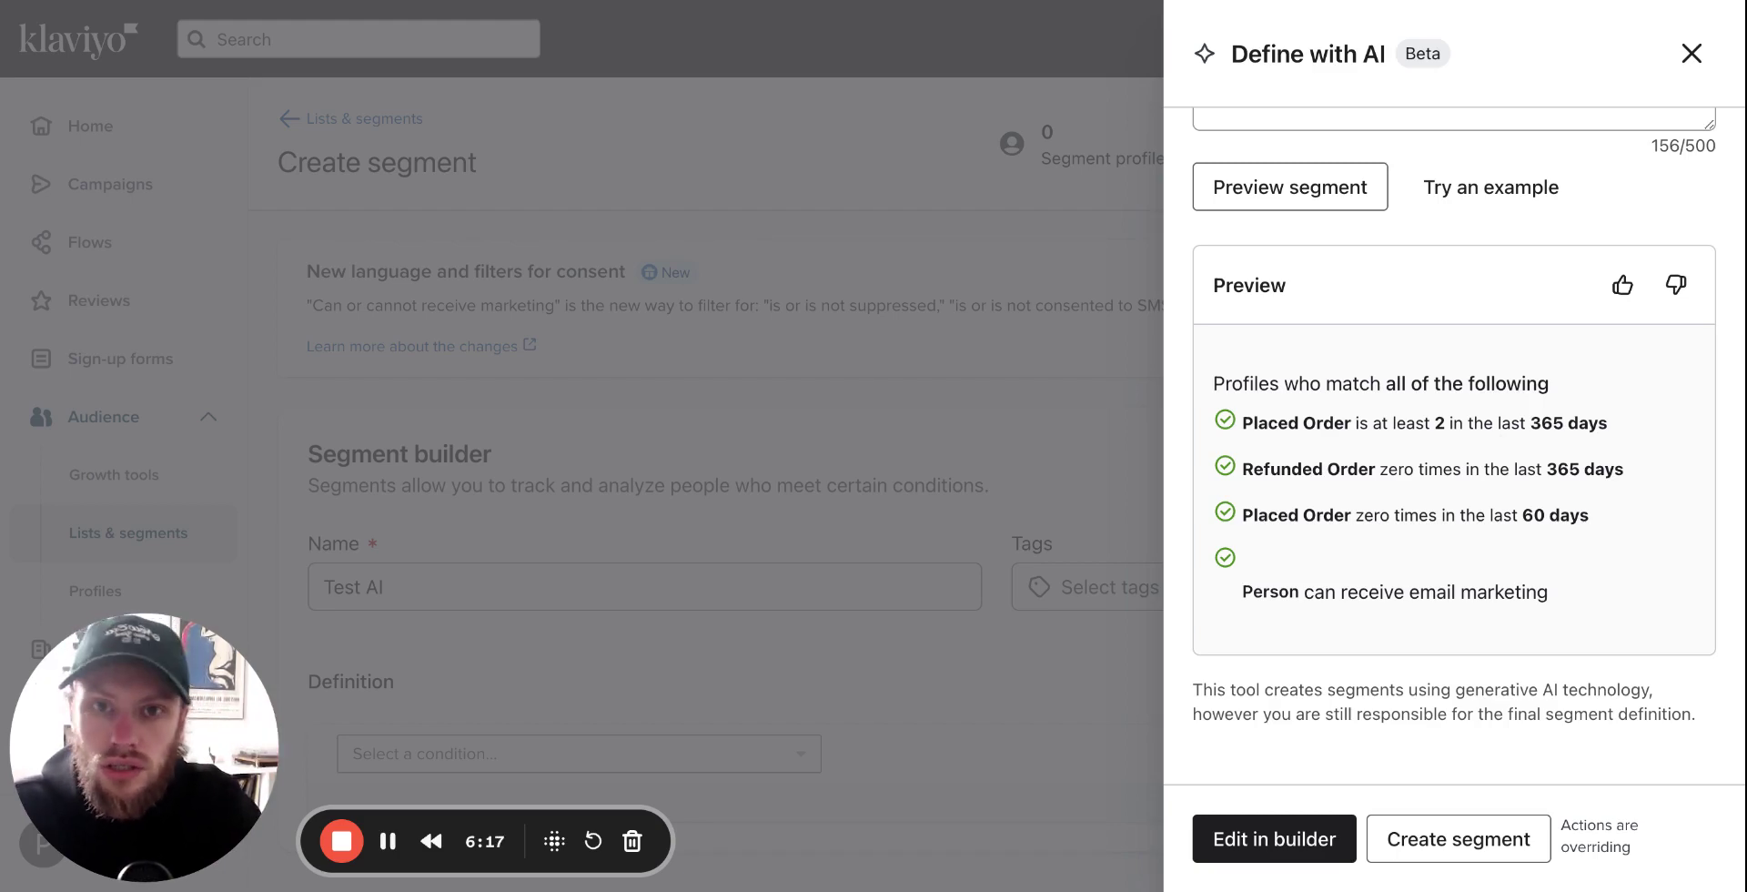
pyautogui.scroll(4, 1454, 409)
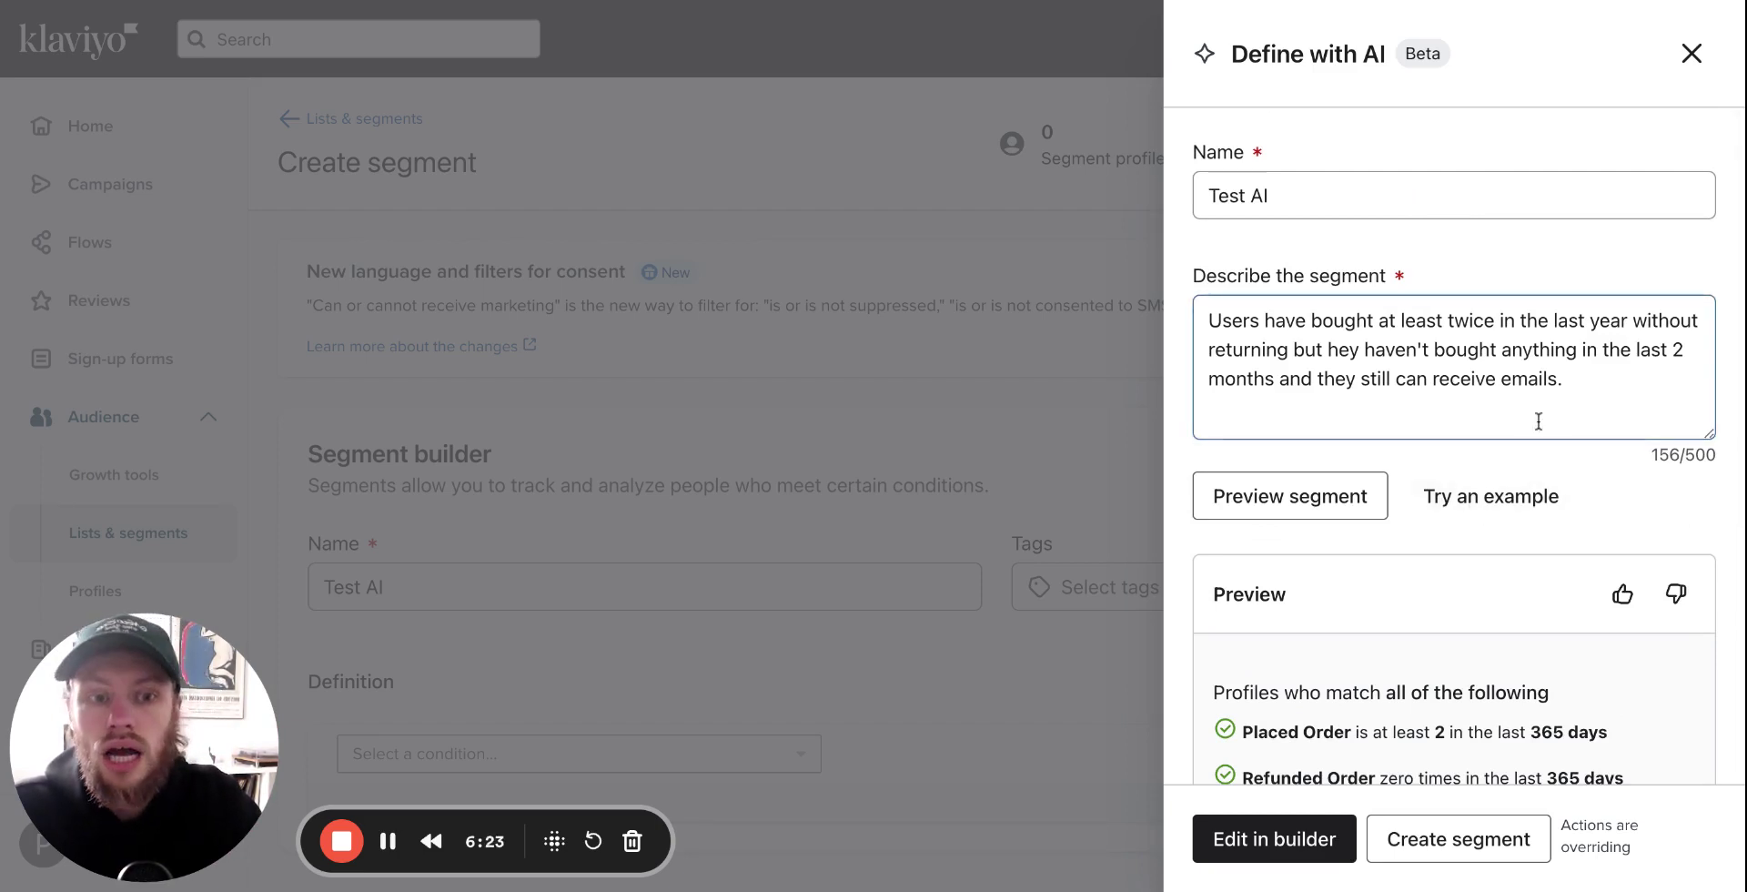
# Step: Clear the segment description and cycle through the built-in example descriptions
pyautogui.click(1593, 393)
pyautogui.moveTo(1594, 393); pyautogui.dragTo(1176, 318)
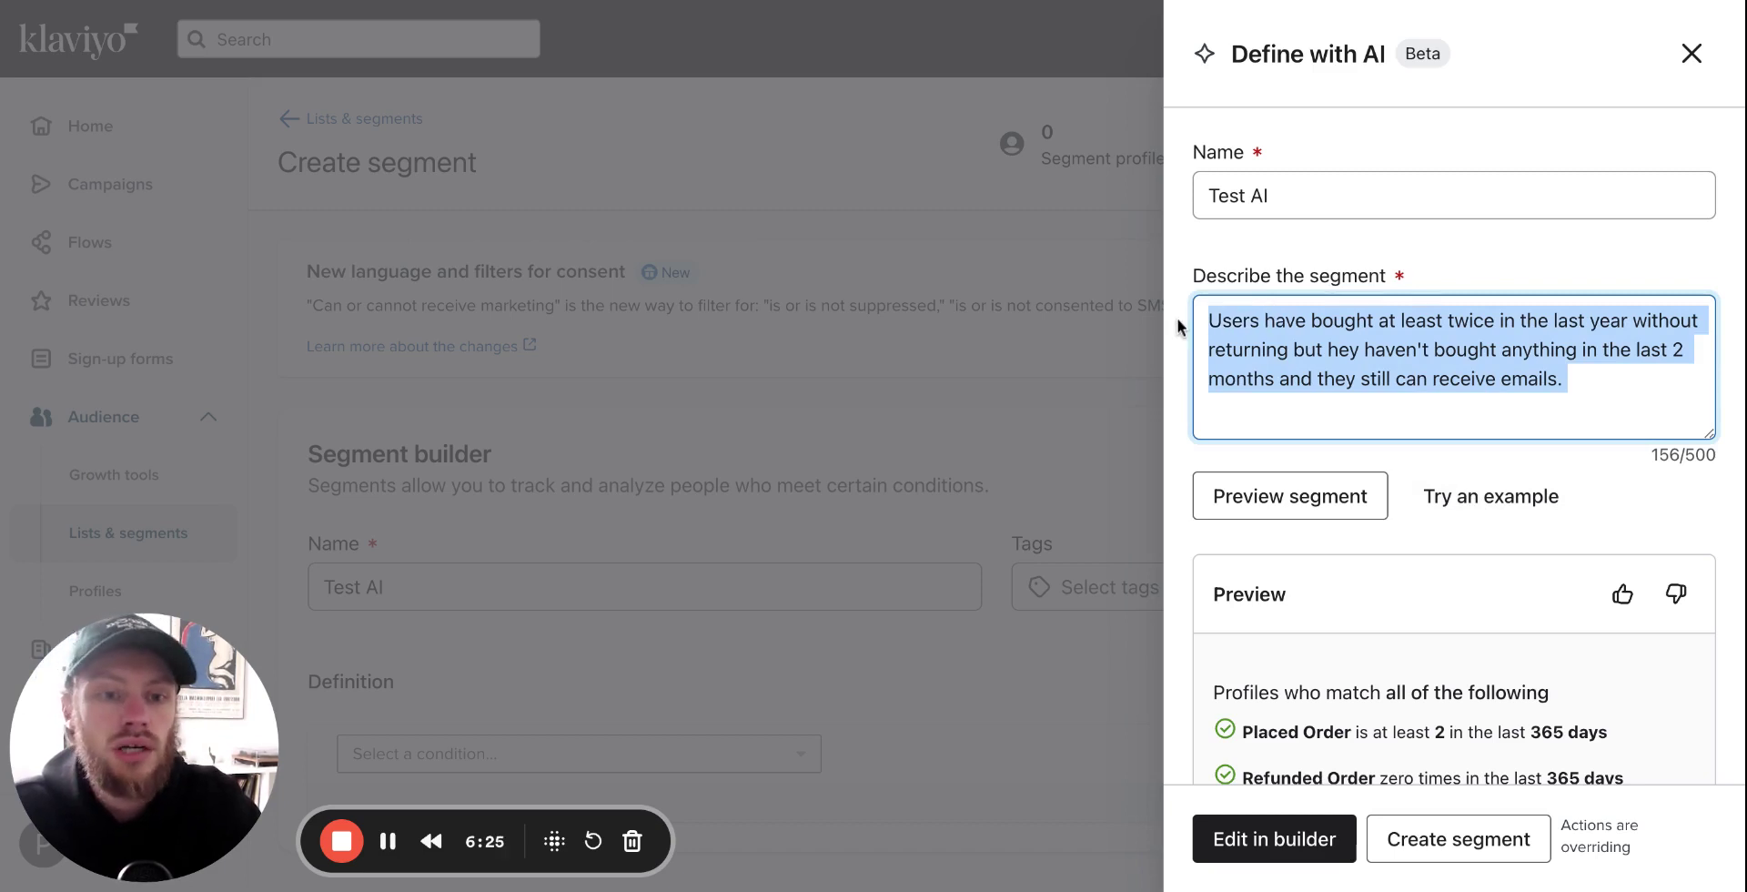
pyautogui.press('BackSpace')
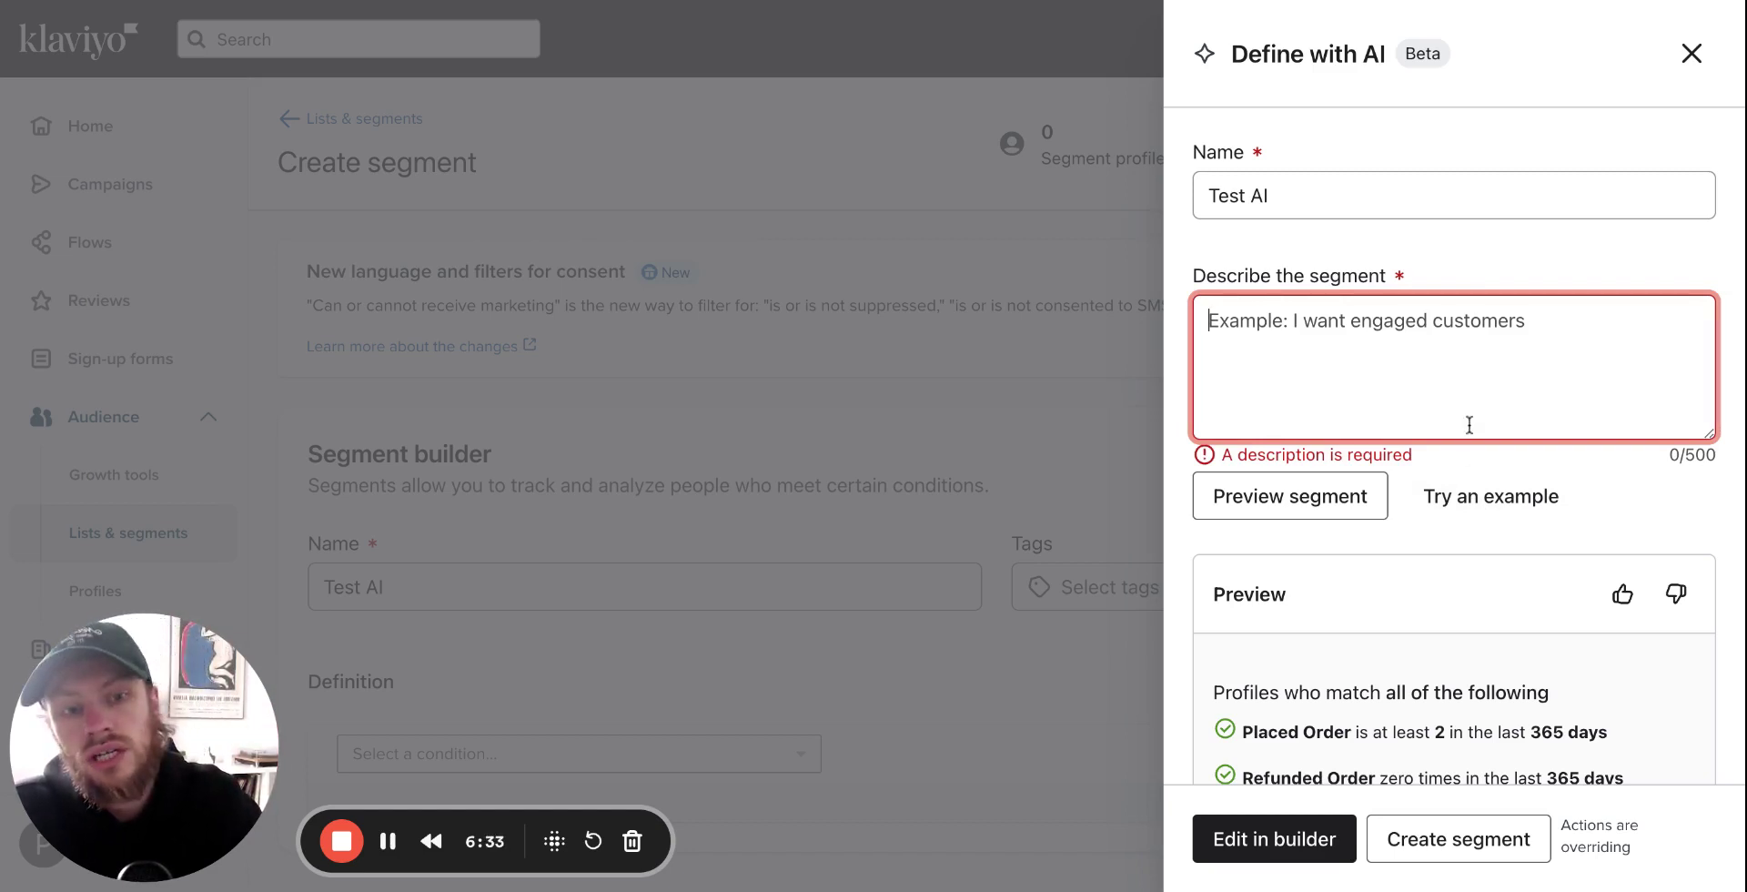
pyautogui.click(1465, 495)
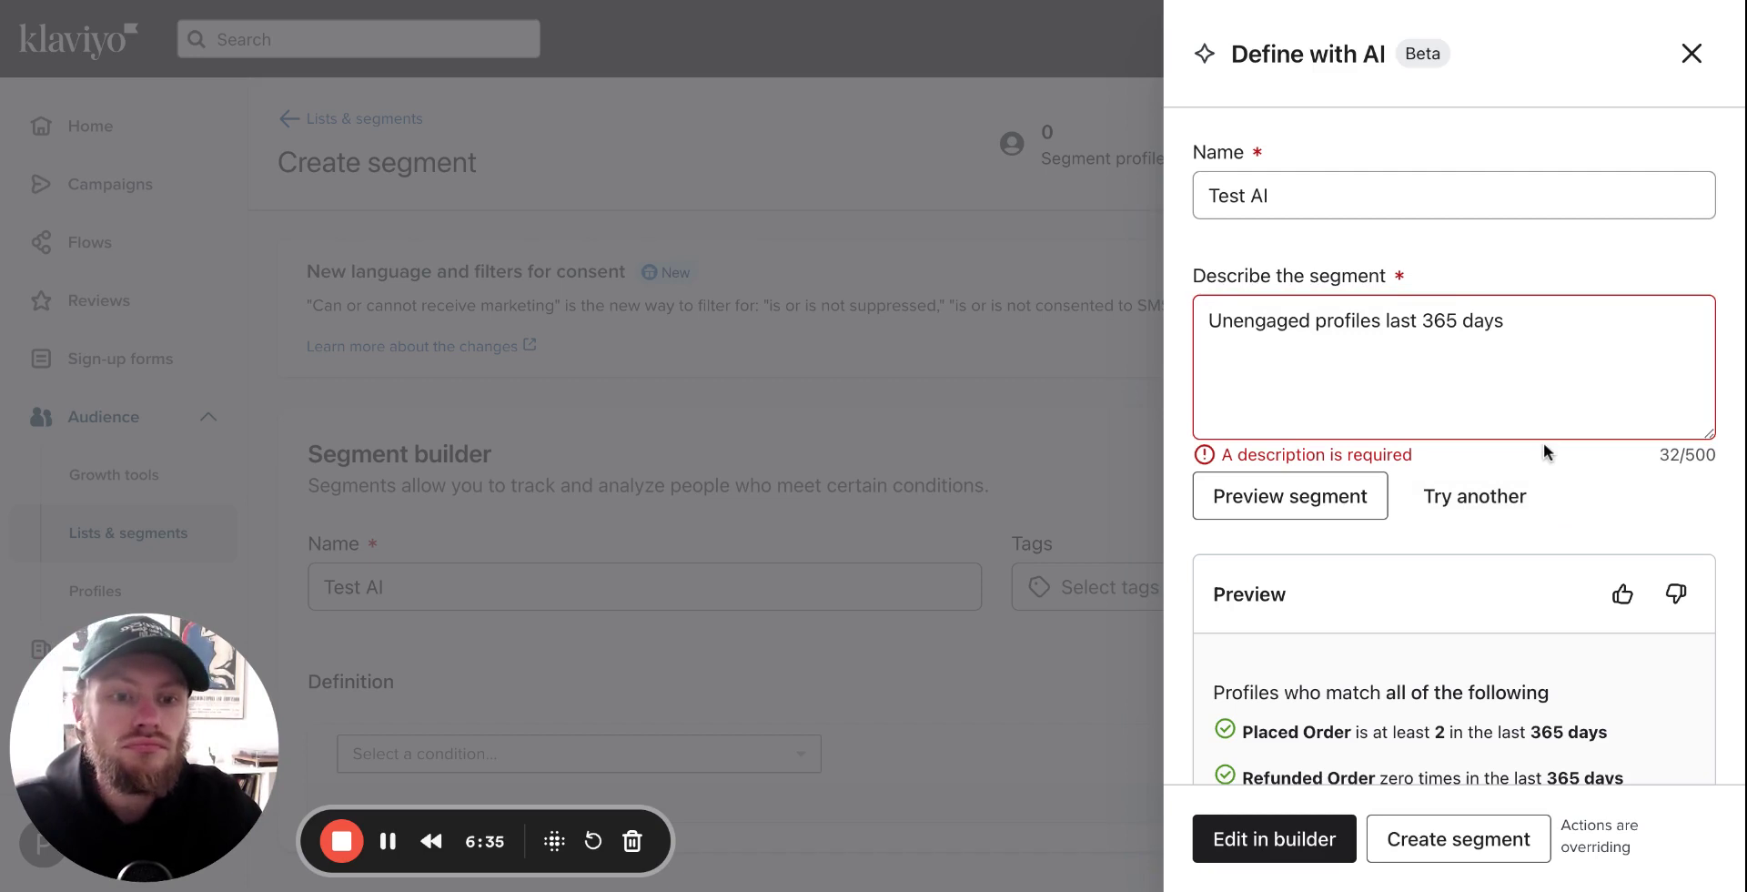
pyautogui.click(1263, 198)
pyautogui.doubleClick(1263, 198)
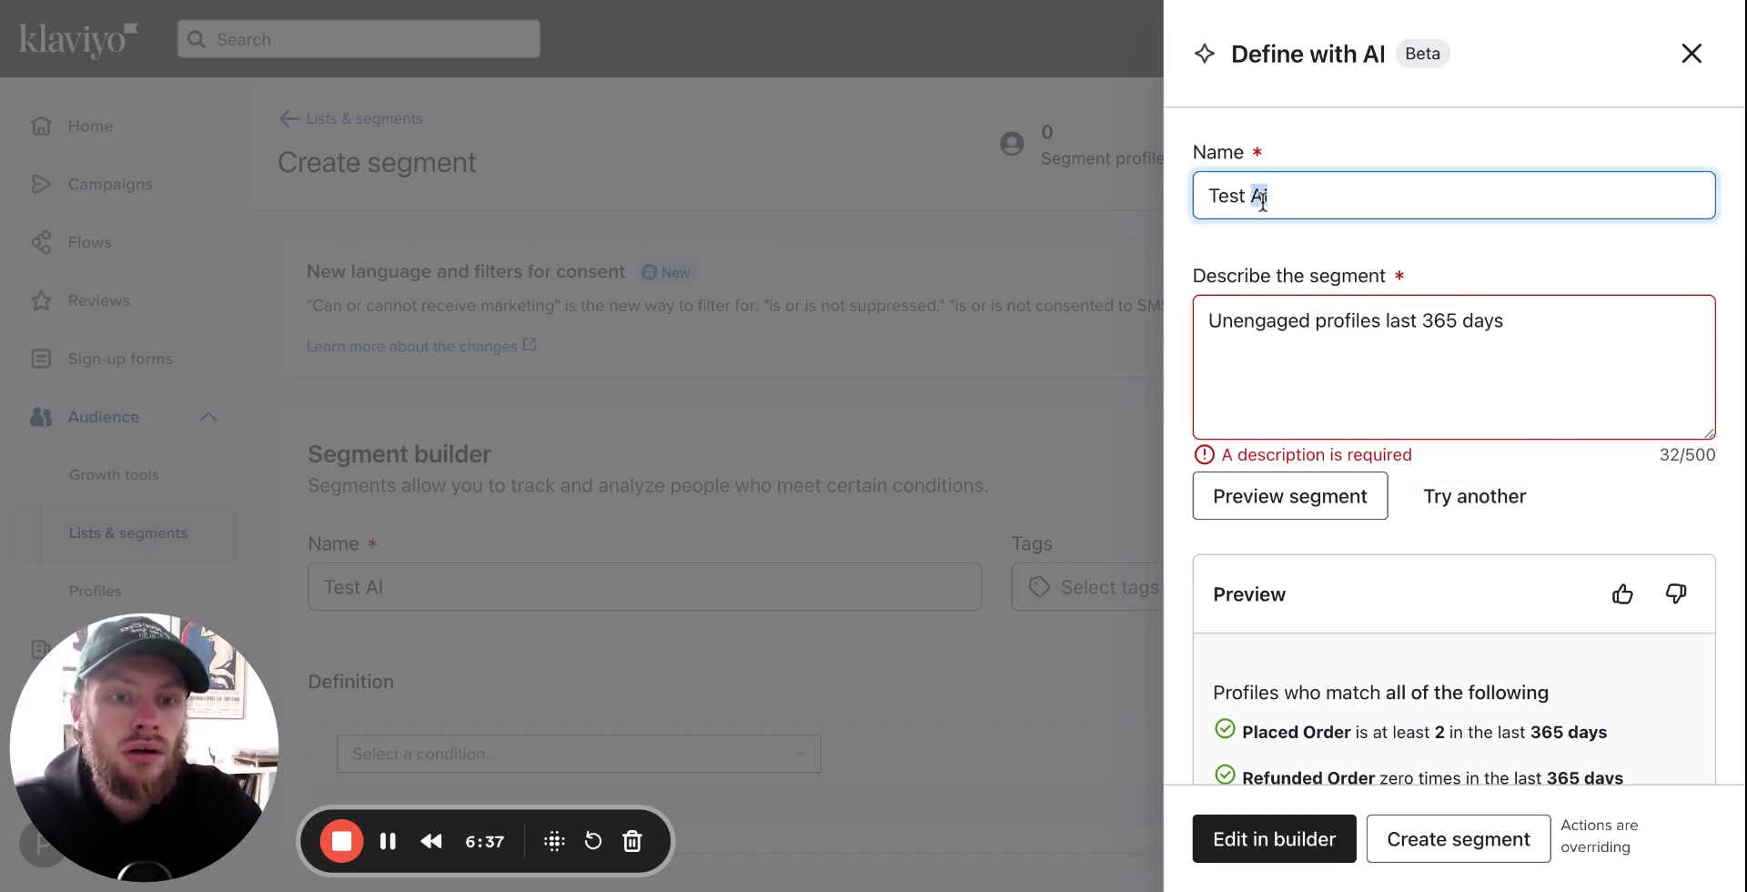
pyautogui.click(1342, 235)
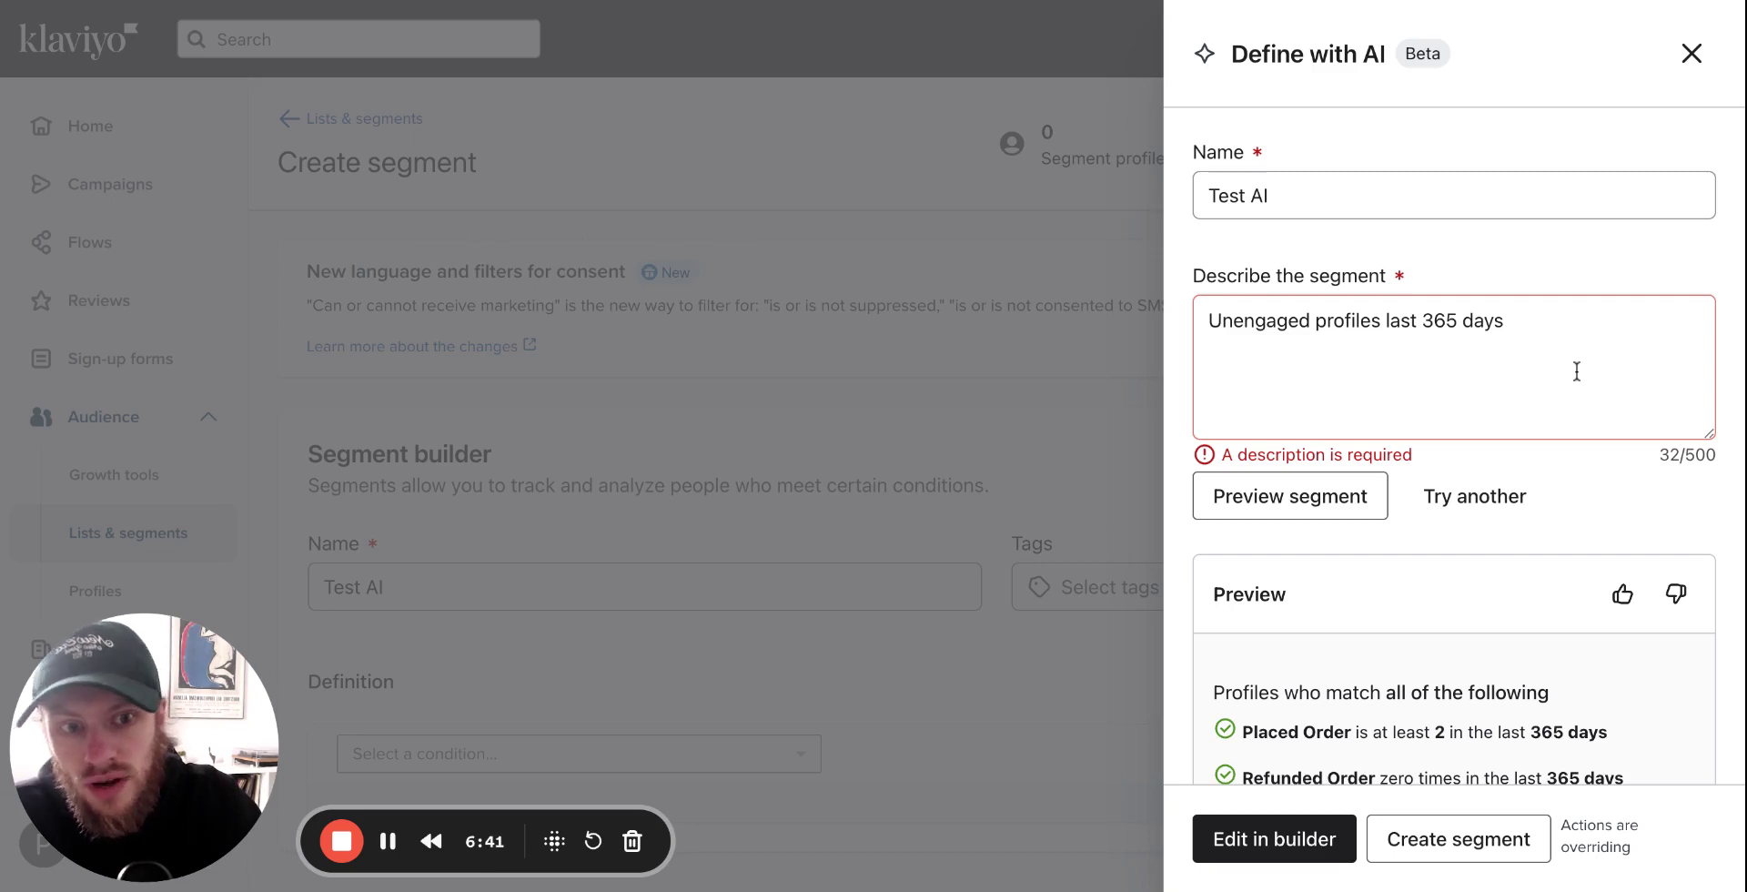
pyautogui.click(1442, 498)
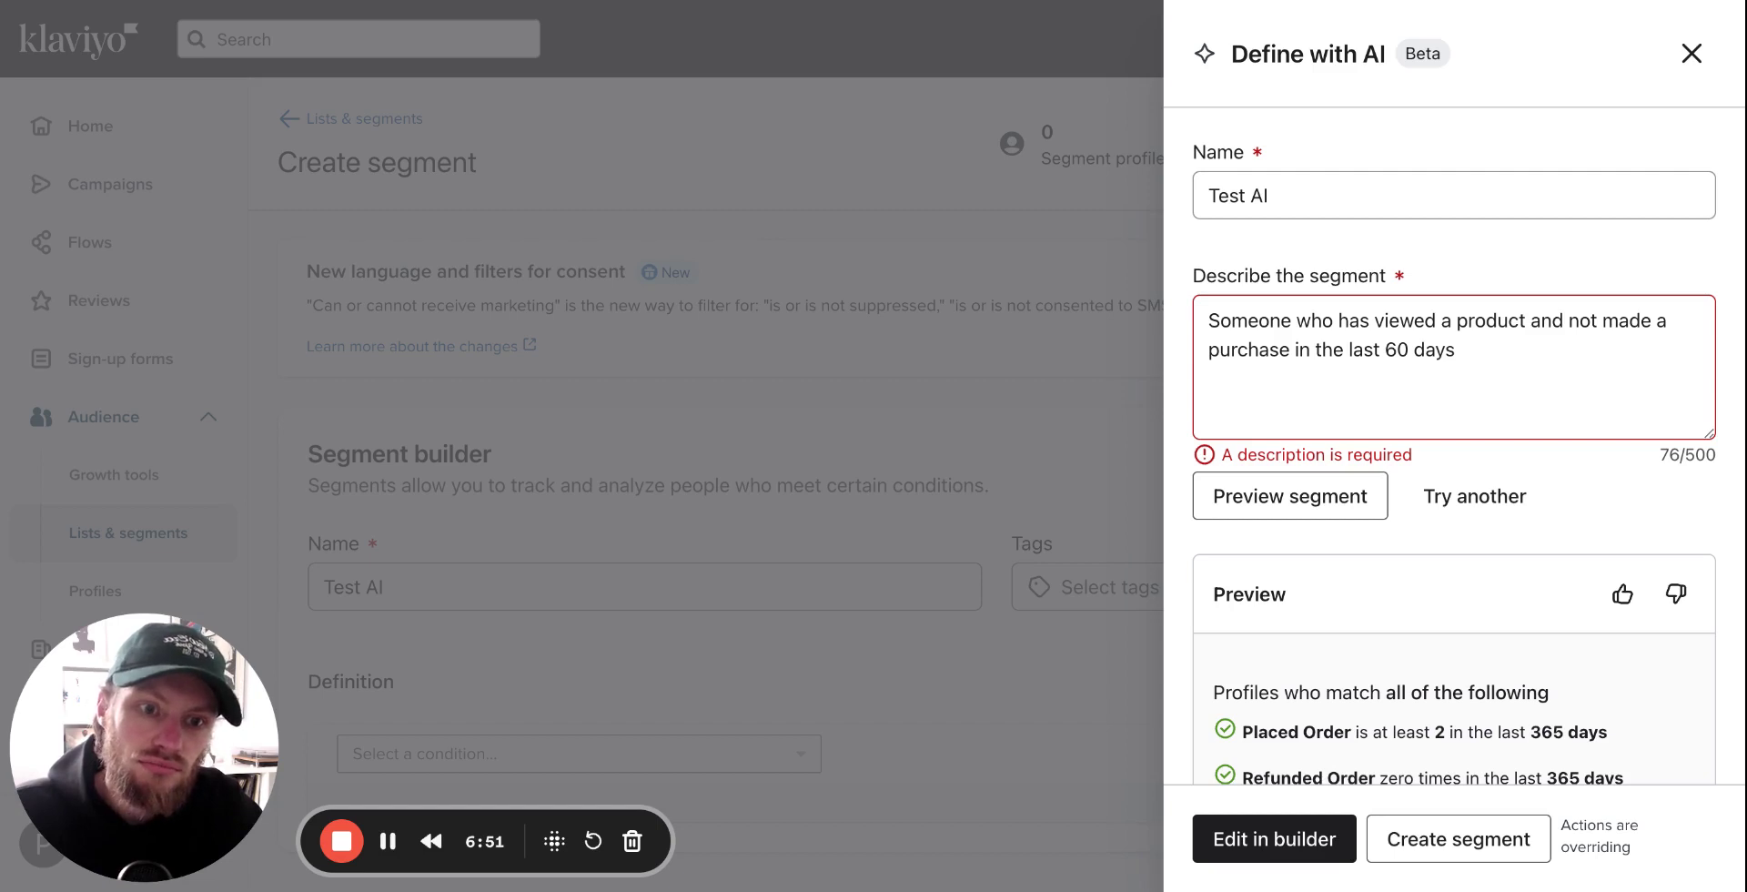
pyautogui.click(1482, 500)
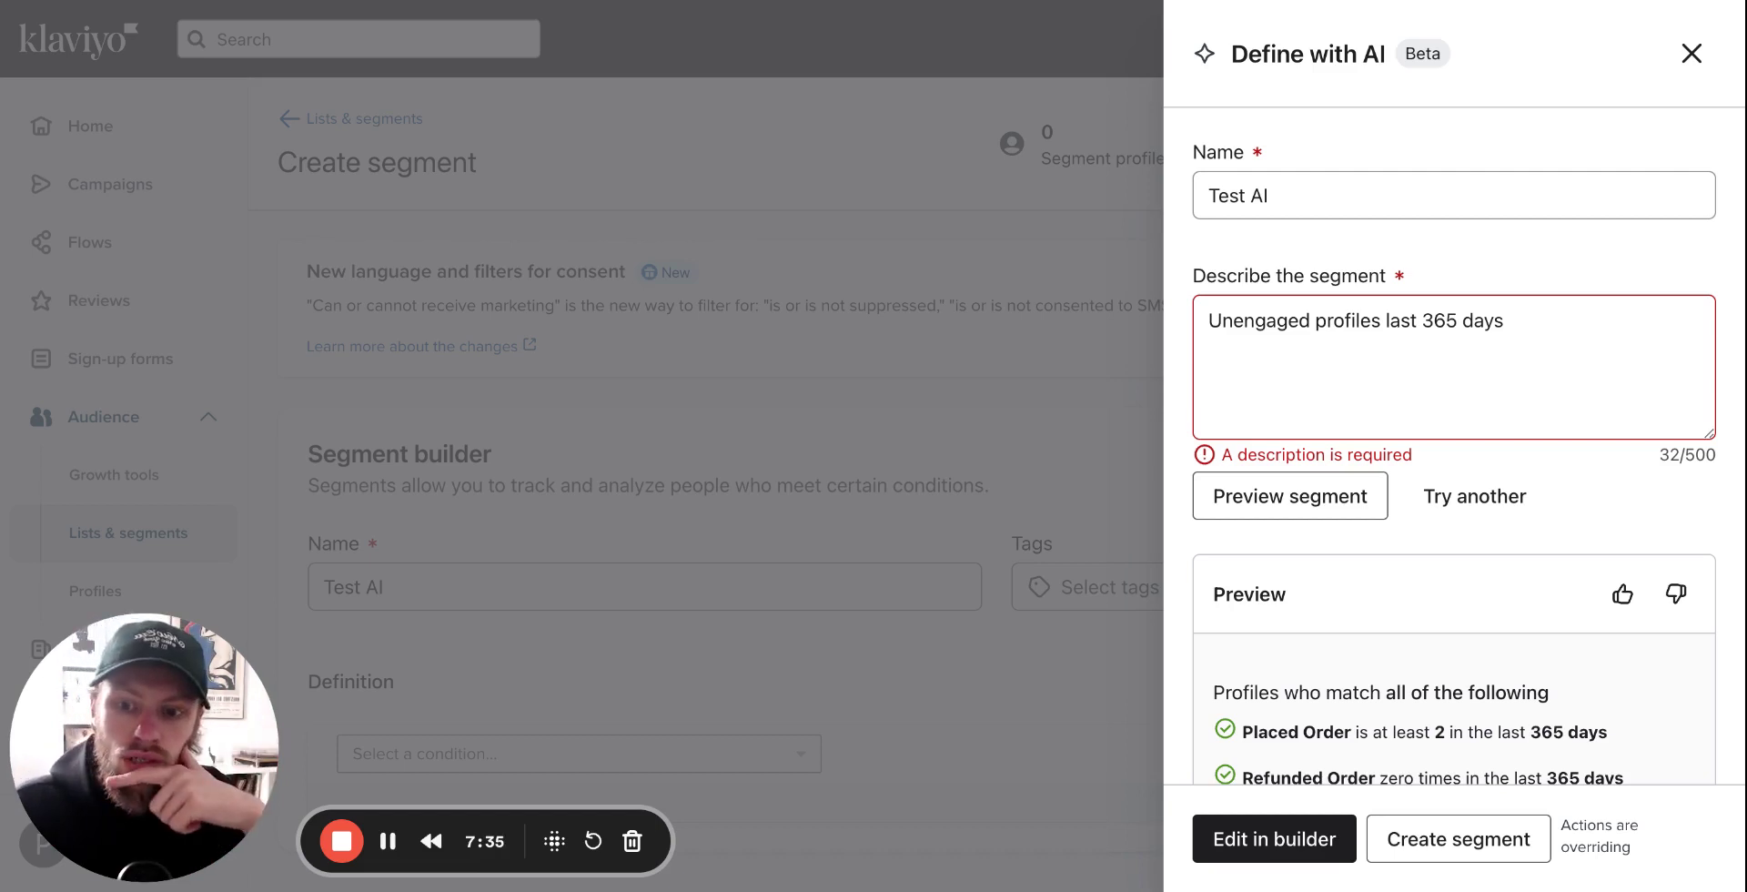
# Step: Replace the example description with "I want to send a campaign to people who haven't bough since Black Friday"
pyautogui.tripleClick(1394, 331)
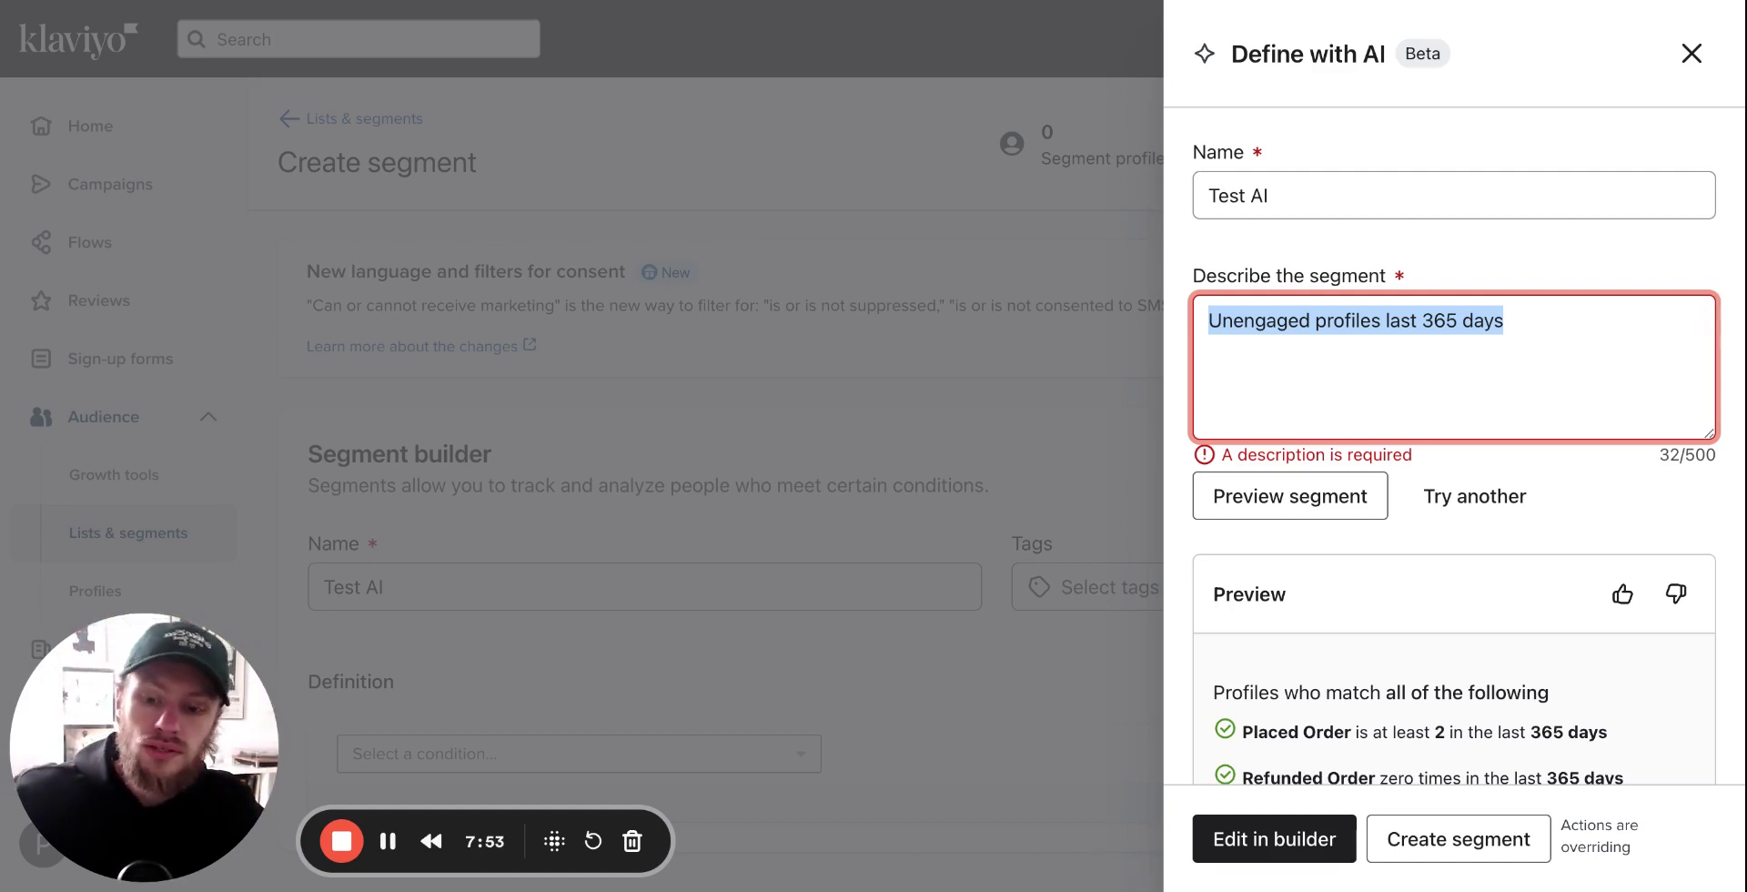
pyautogui.write('I wa')
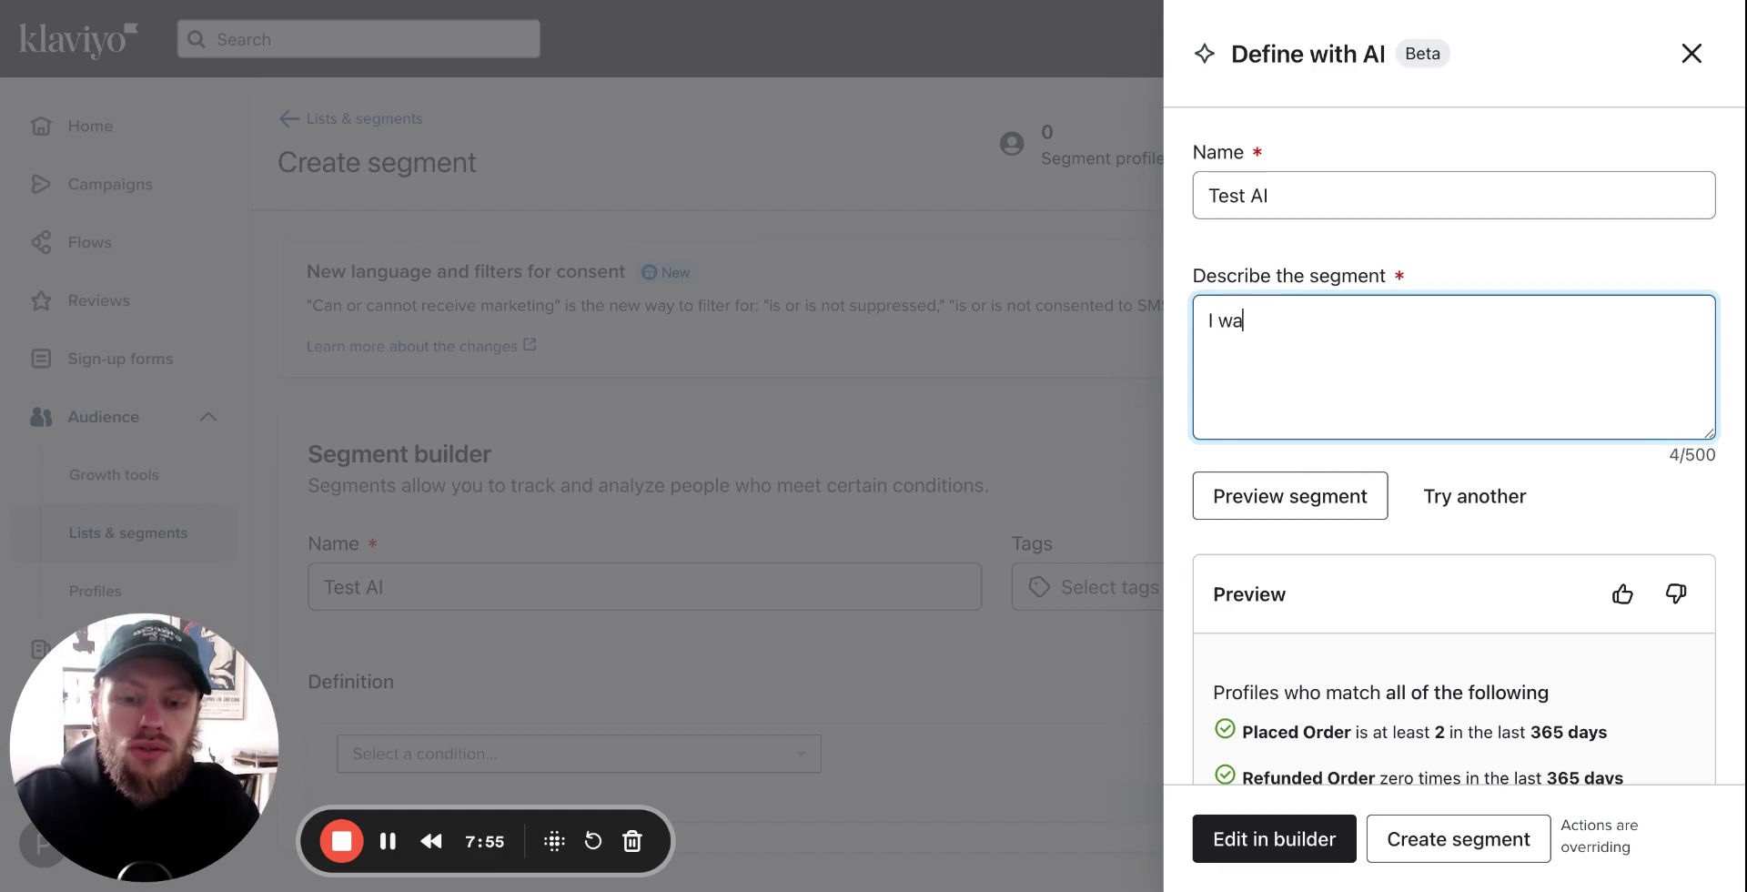
pyautogui.write('nt to send a cam')
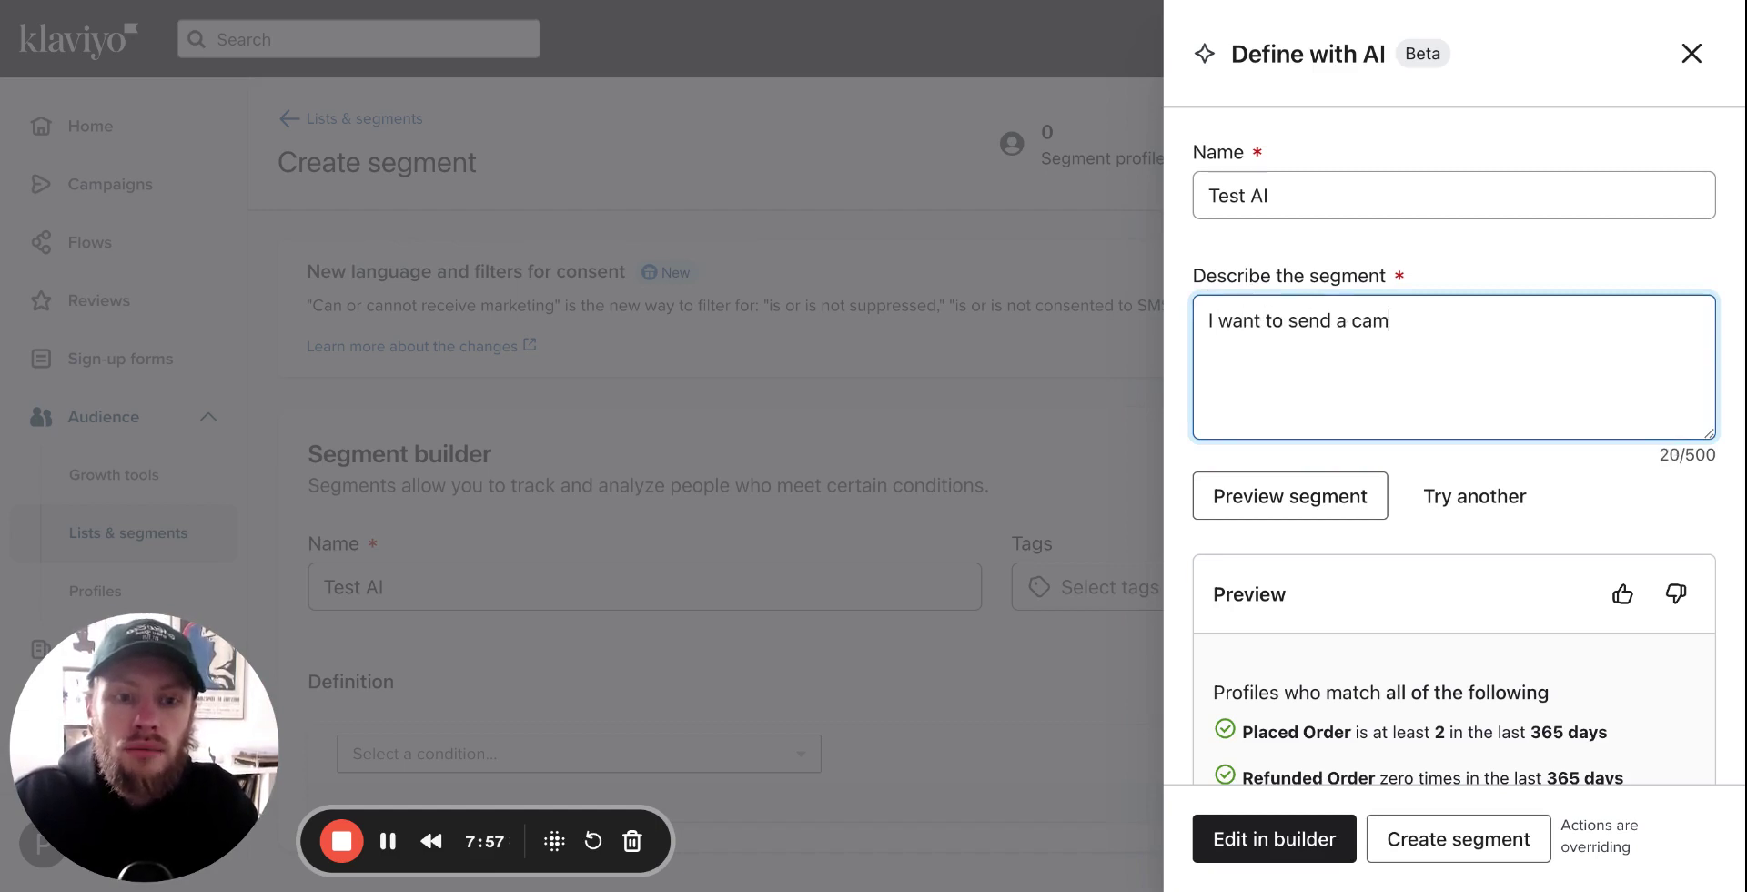
pyautogui.write('paign to people w')
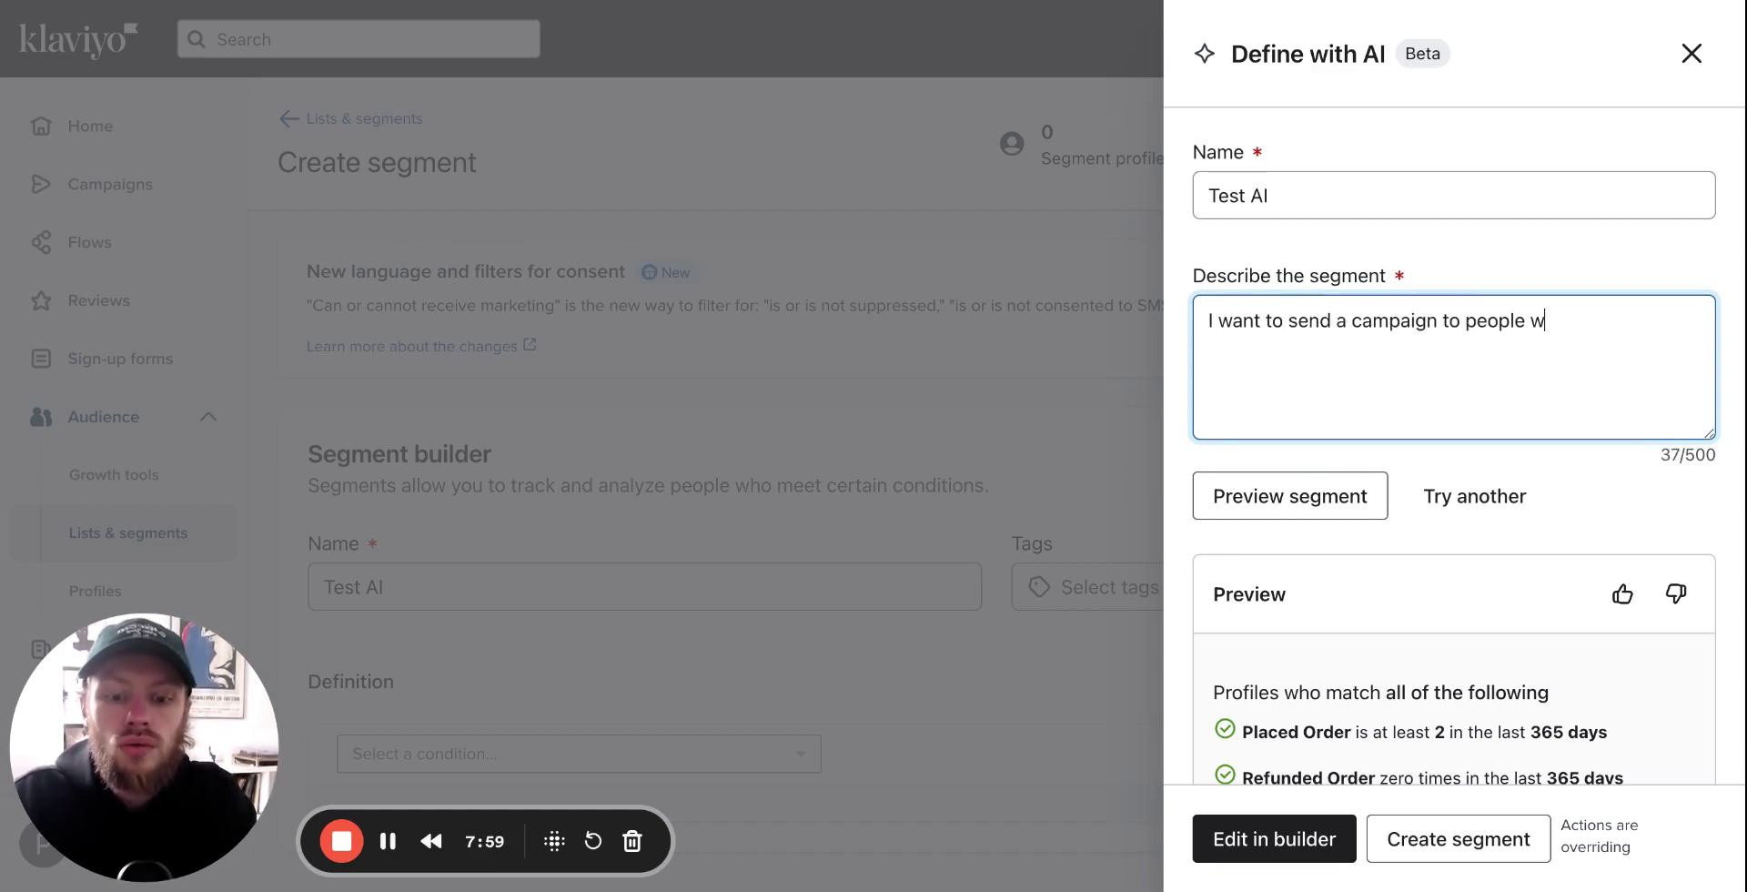
pyautogui.write('ho have')
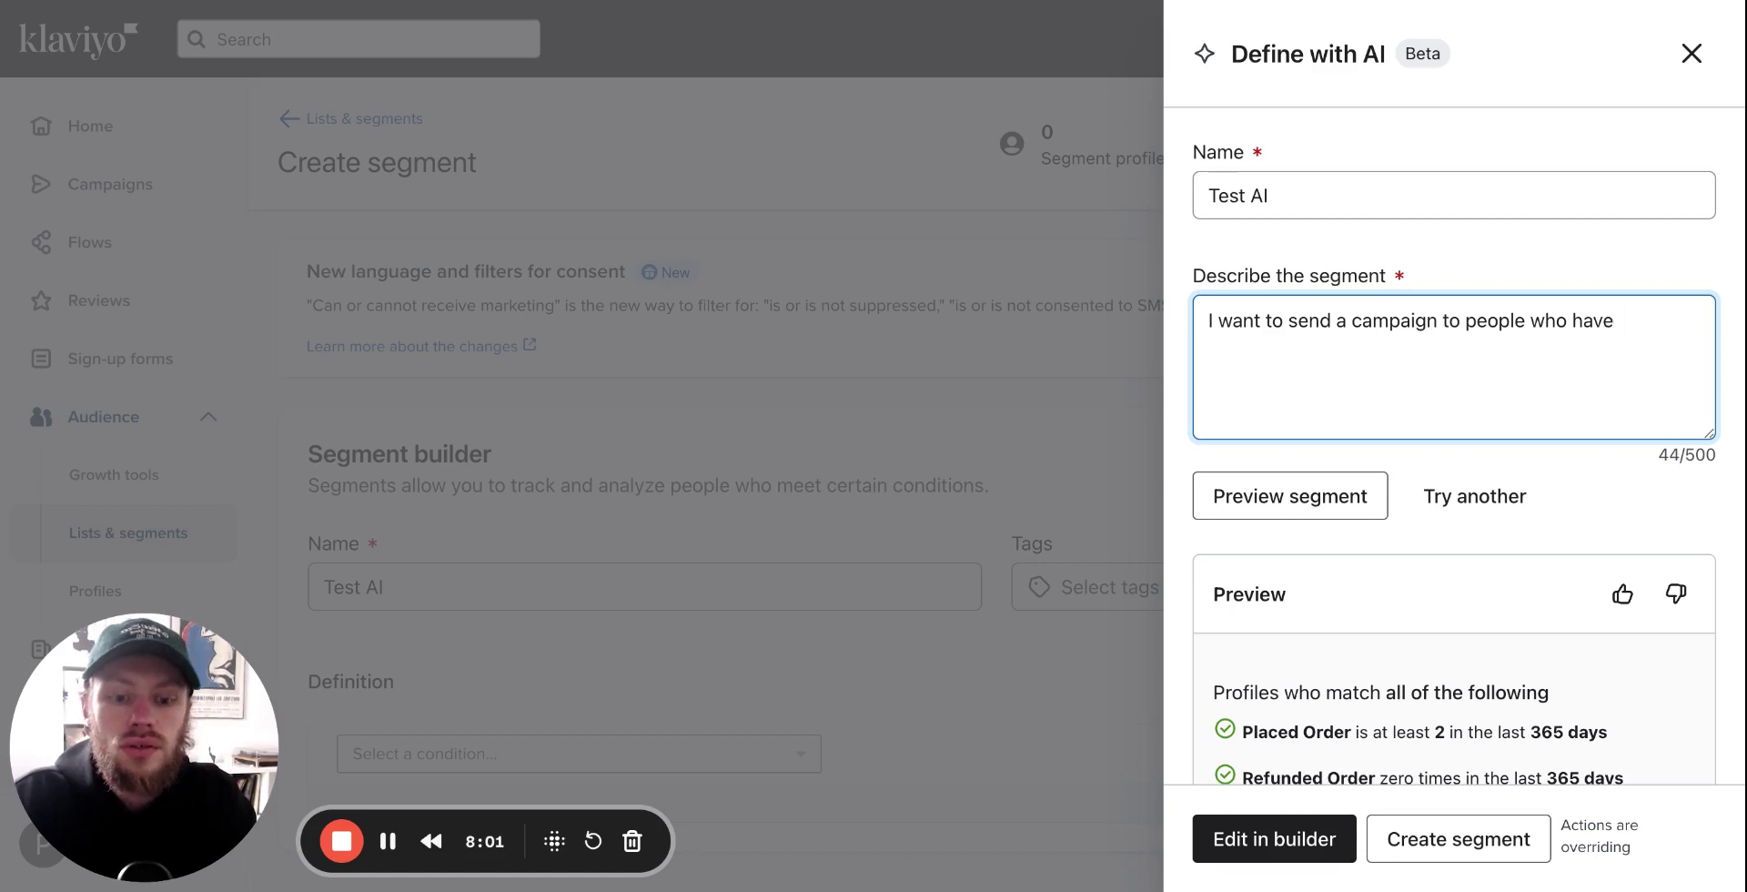
pyautogui.write("n't bough")
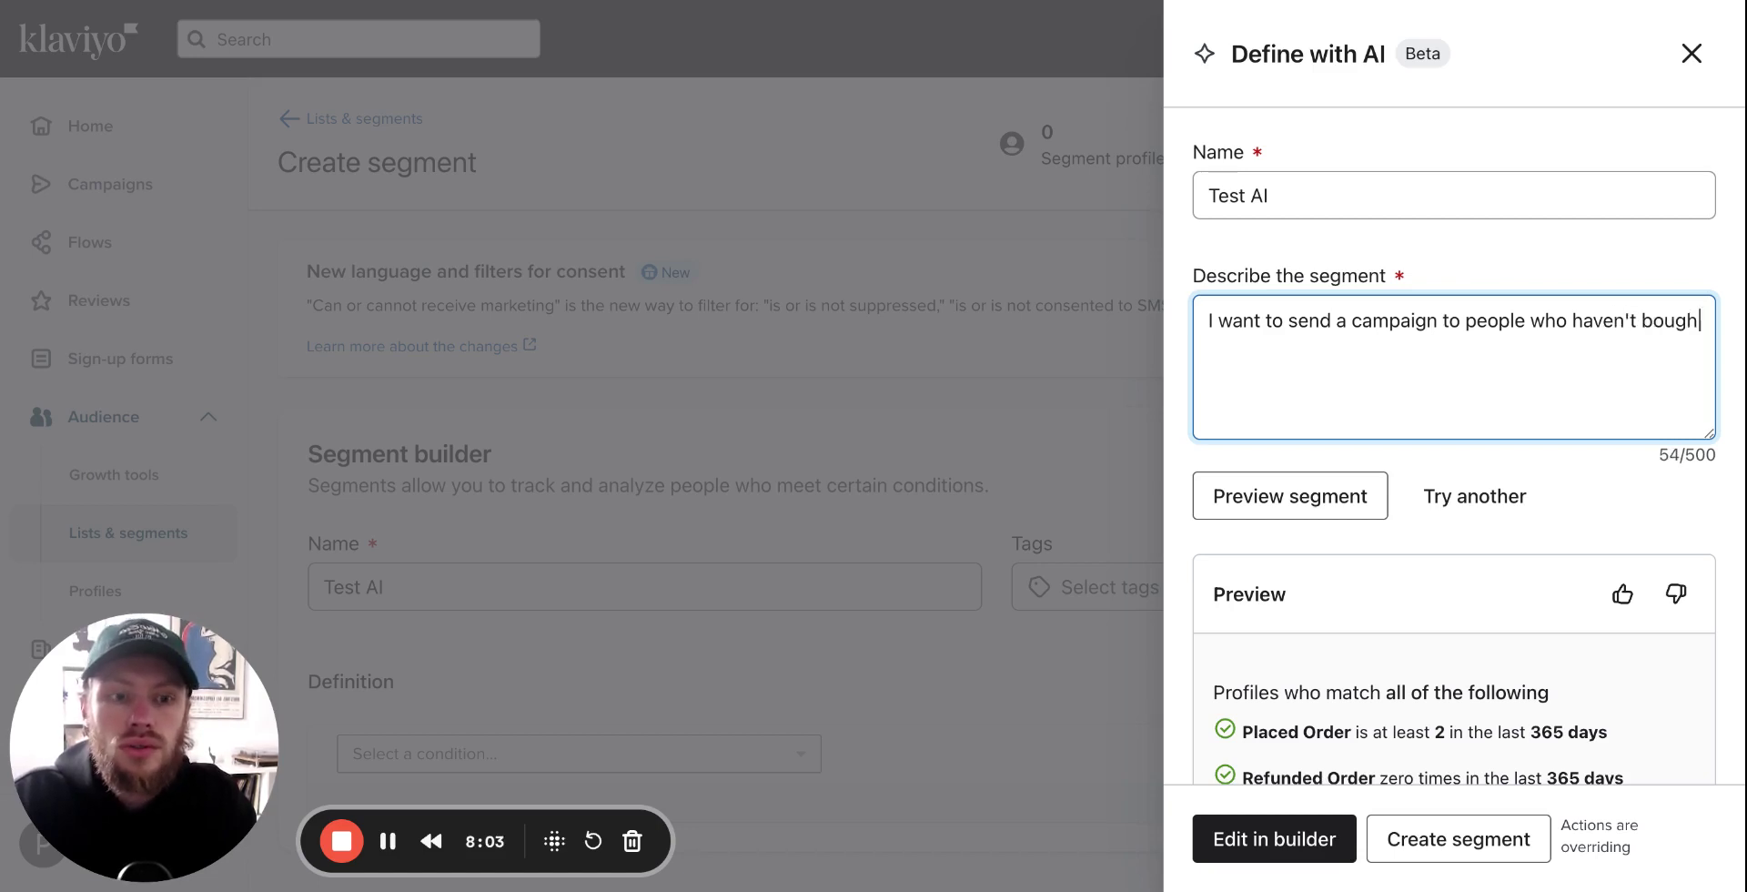
pyautogui.write(' since Black Friday')
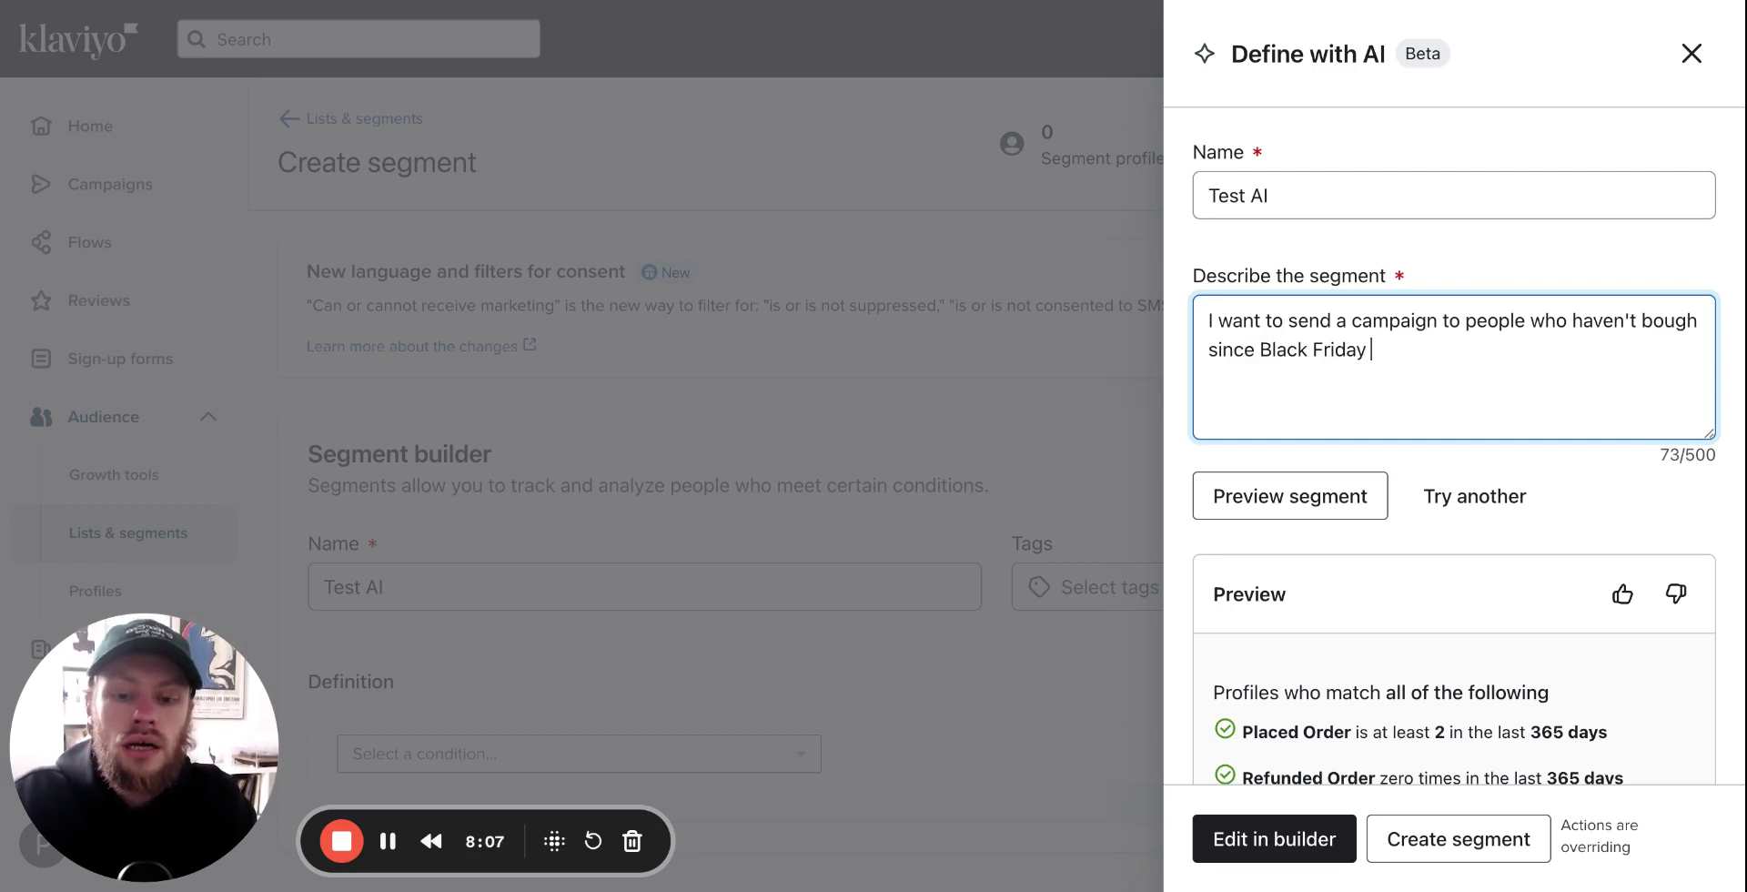
# Step: Complete the segment description with ", that are still active, so they can receive a discount code." and preview the generated conditions
pyautogui.press('BackSpace')
pyautogui.write(', tha')
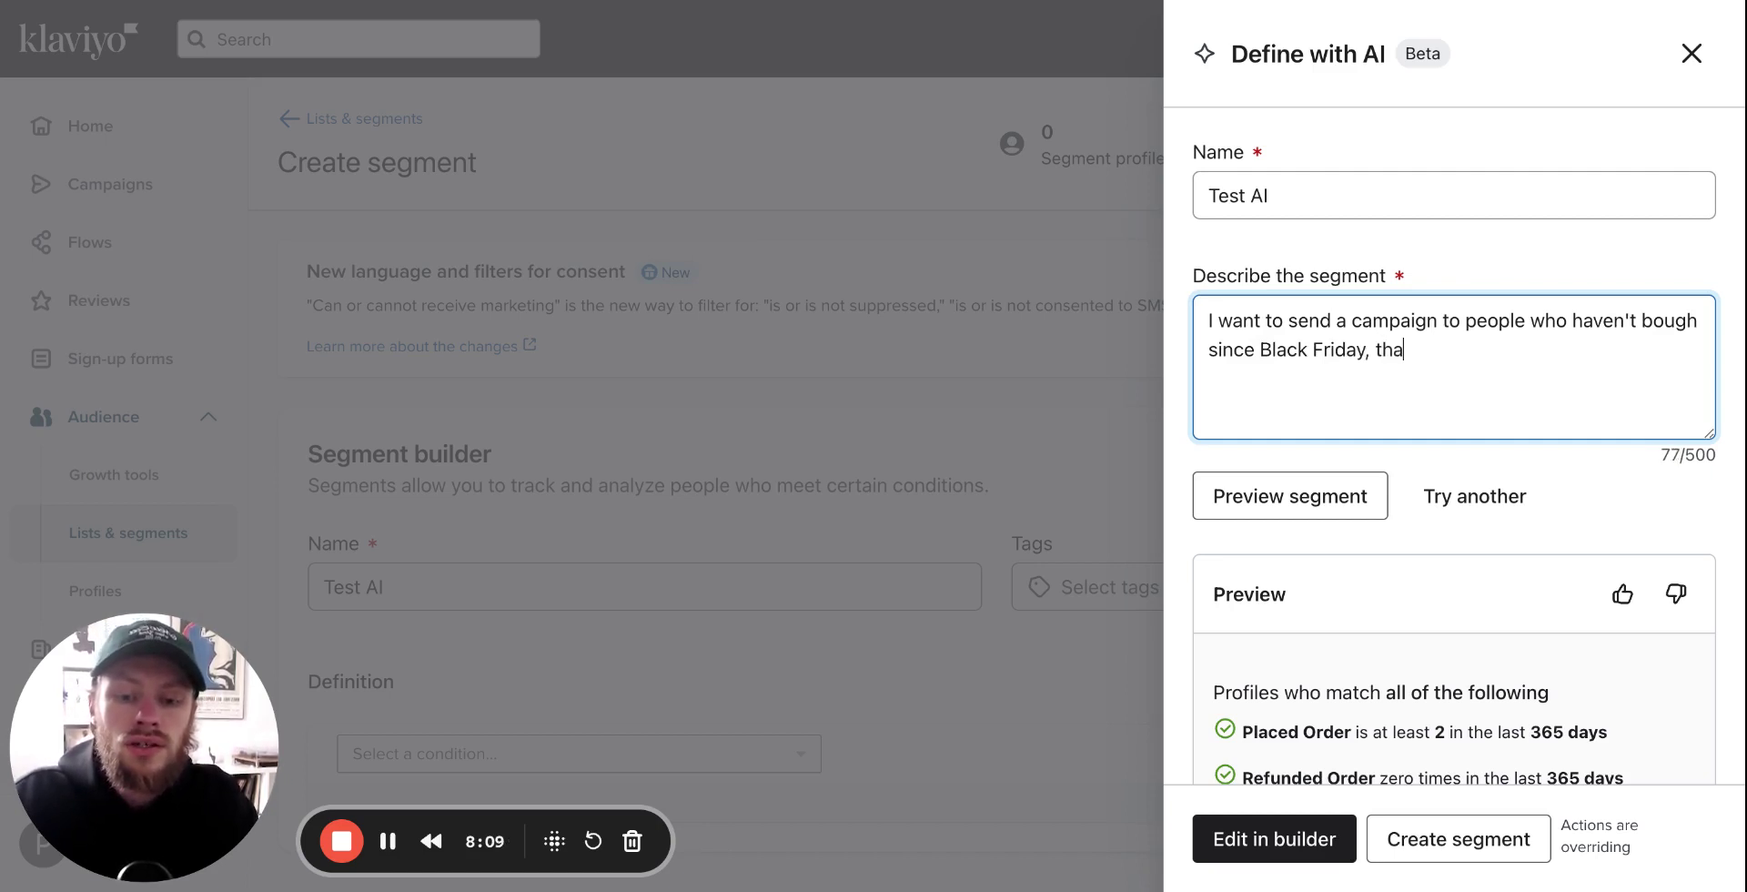
pyautogui.write('t are still ac')
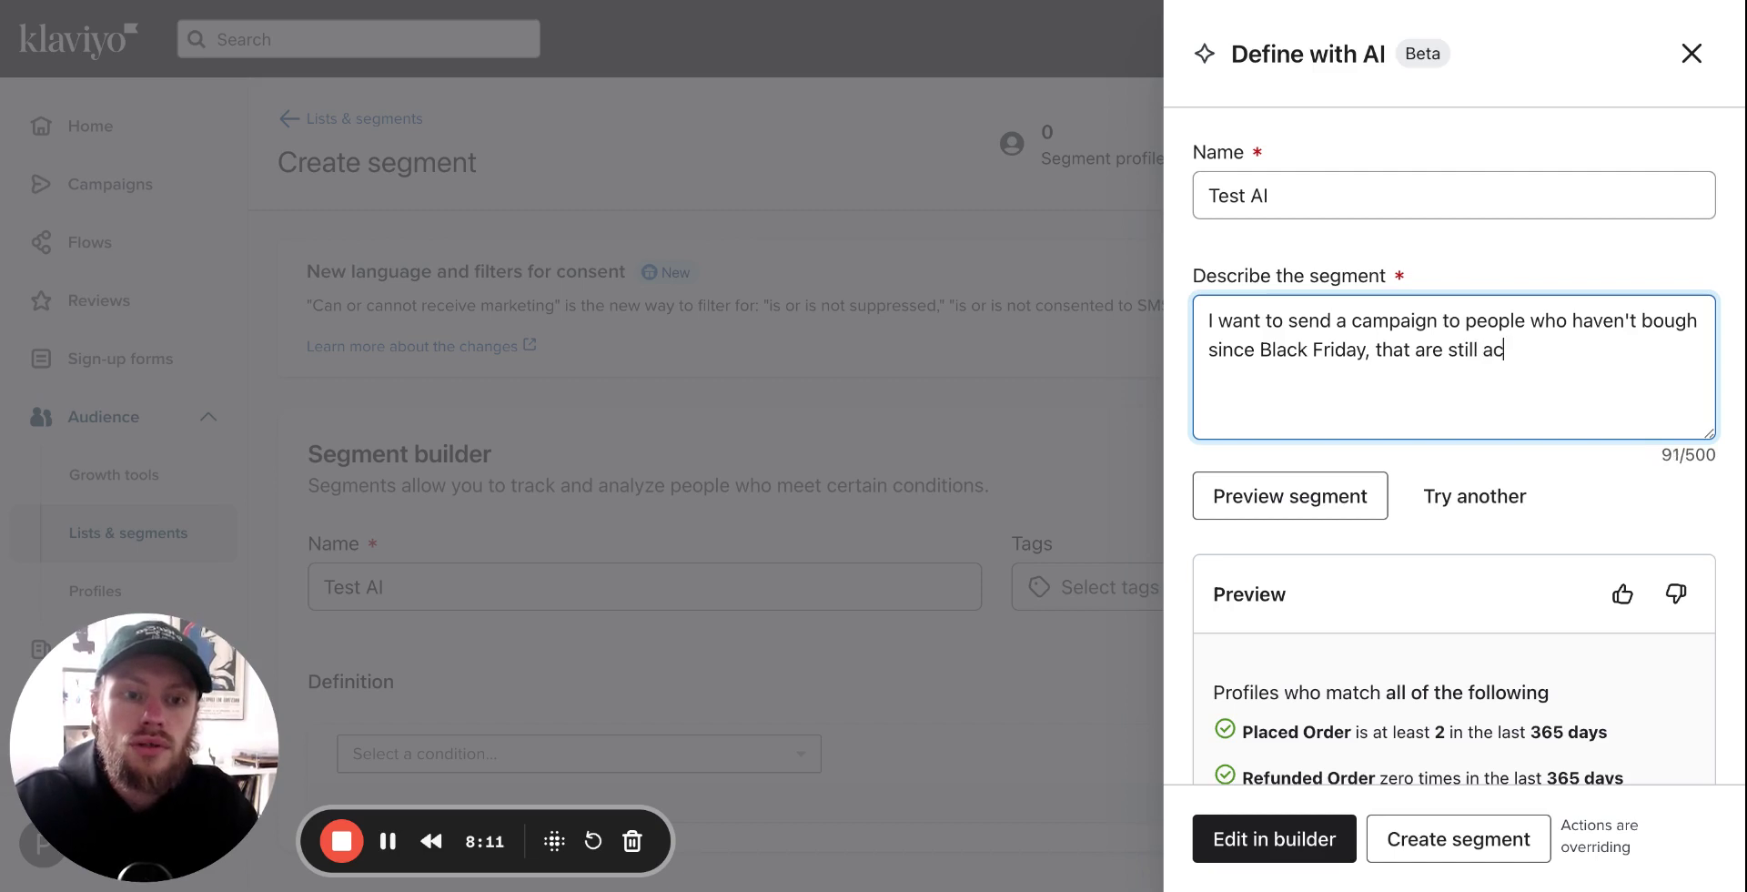
pyautogui.write('tive, so they can rece')
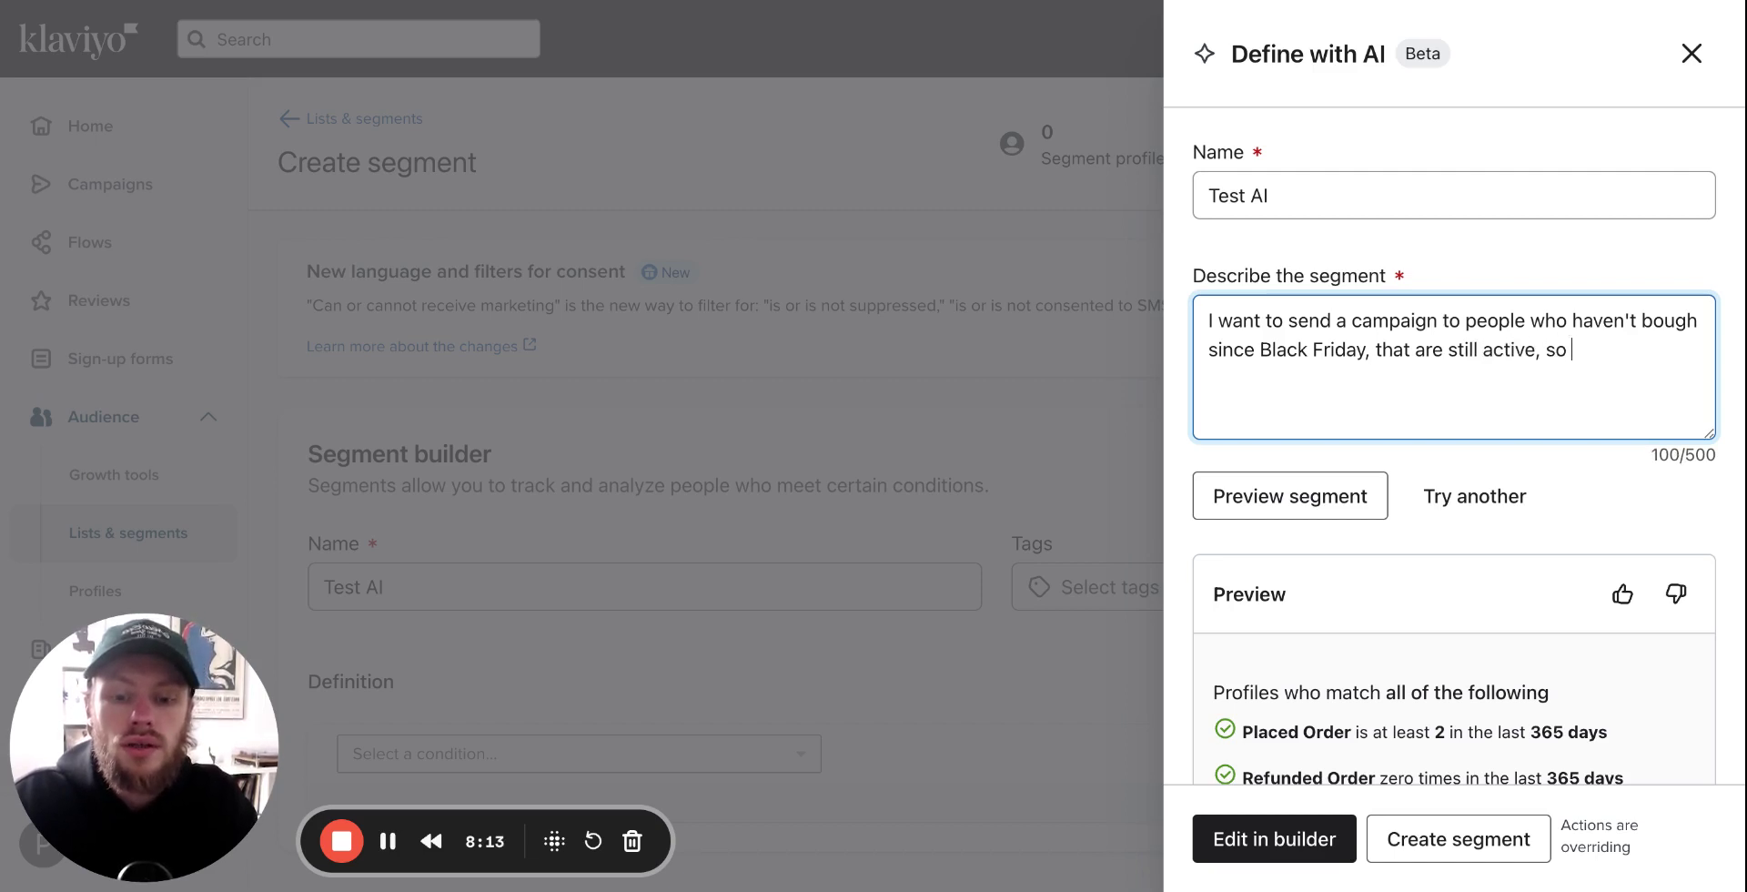
pyautogui.write('ive a dis')
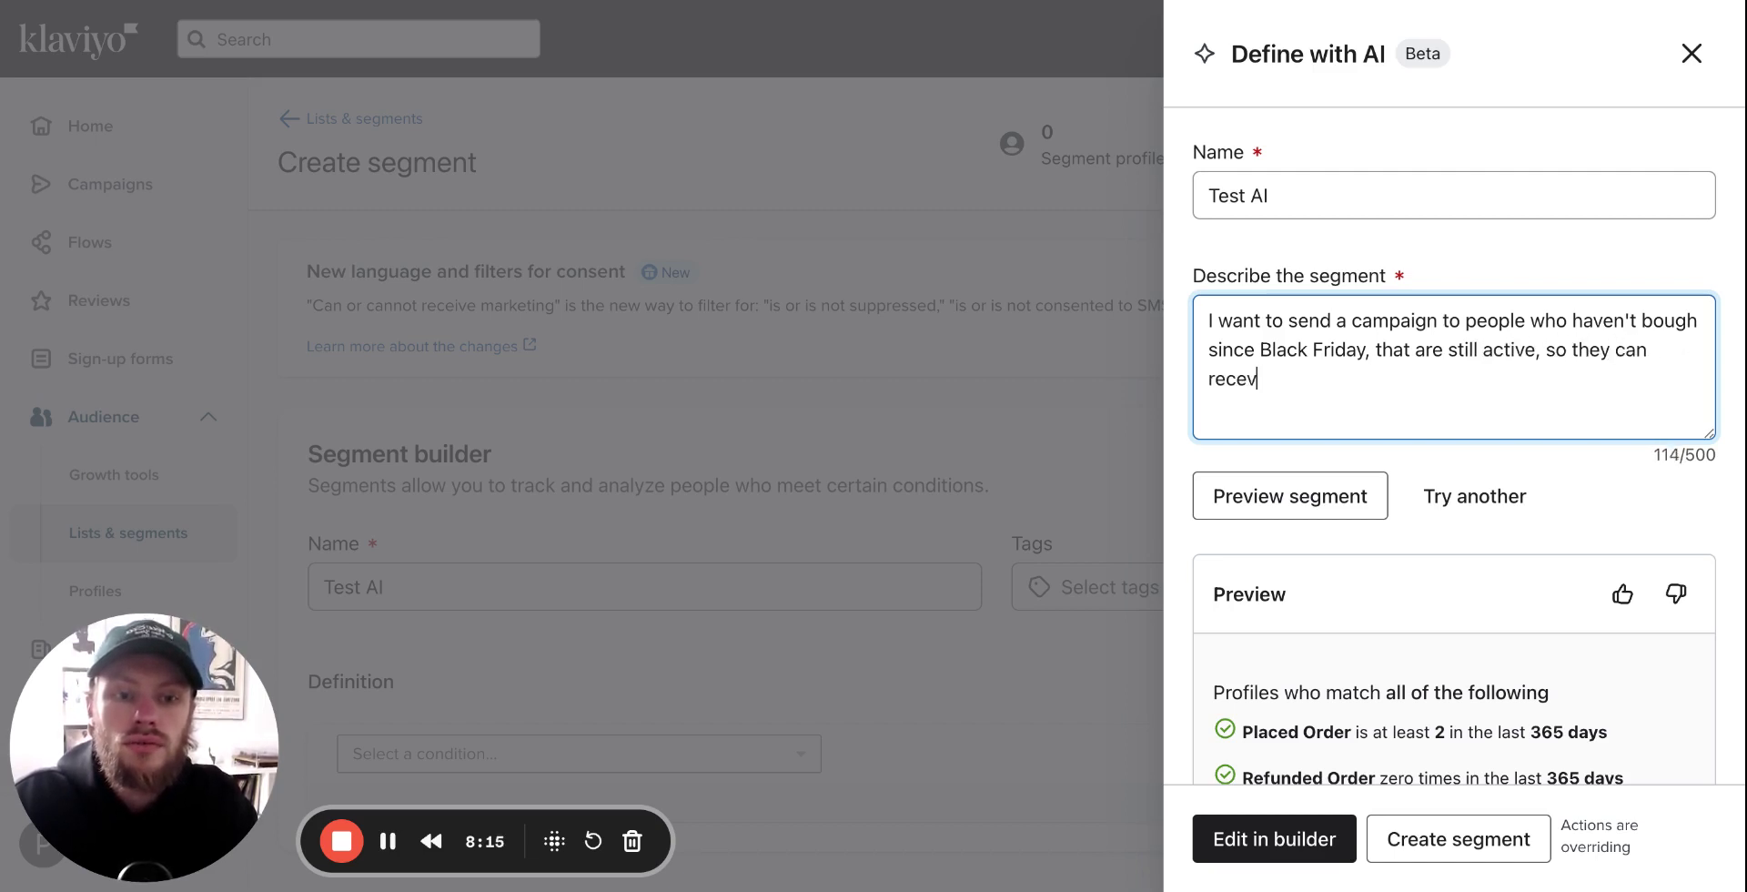
pyautogui.write('count coce.')
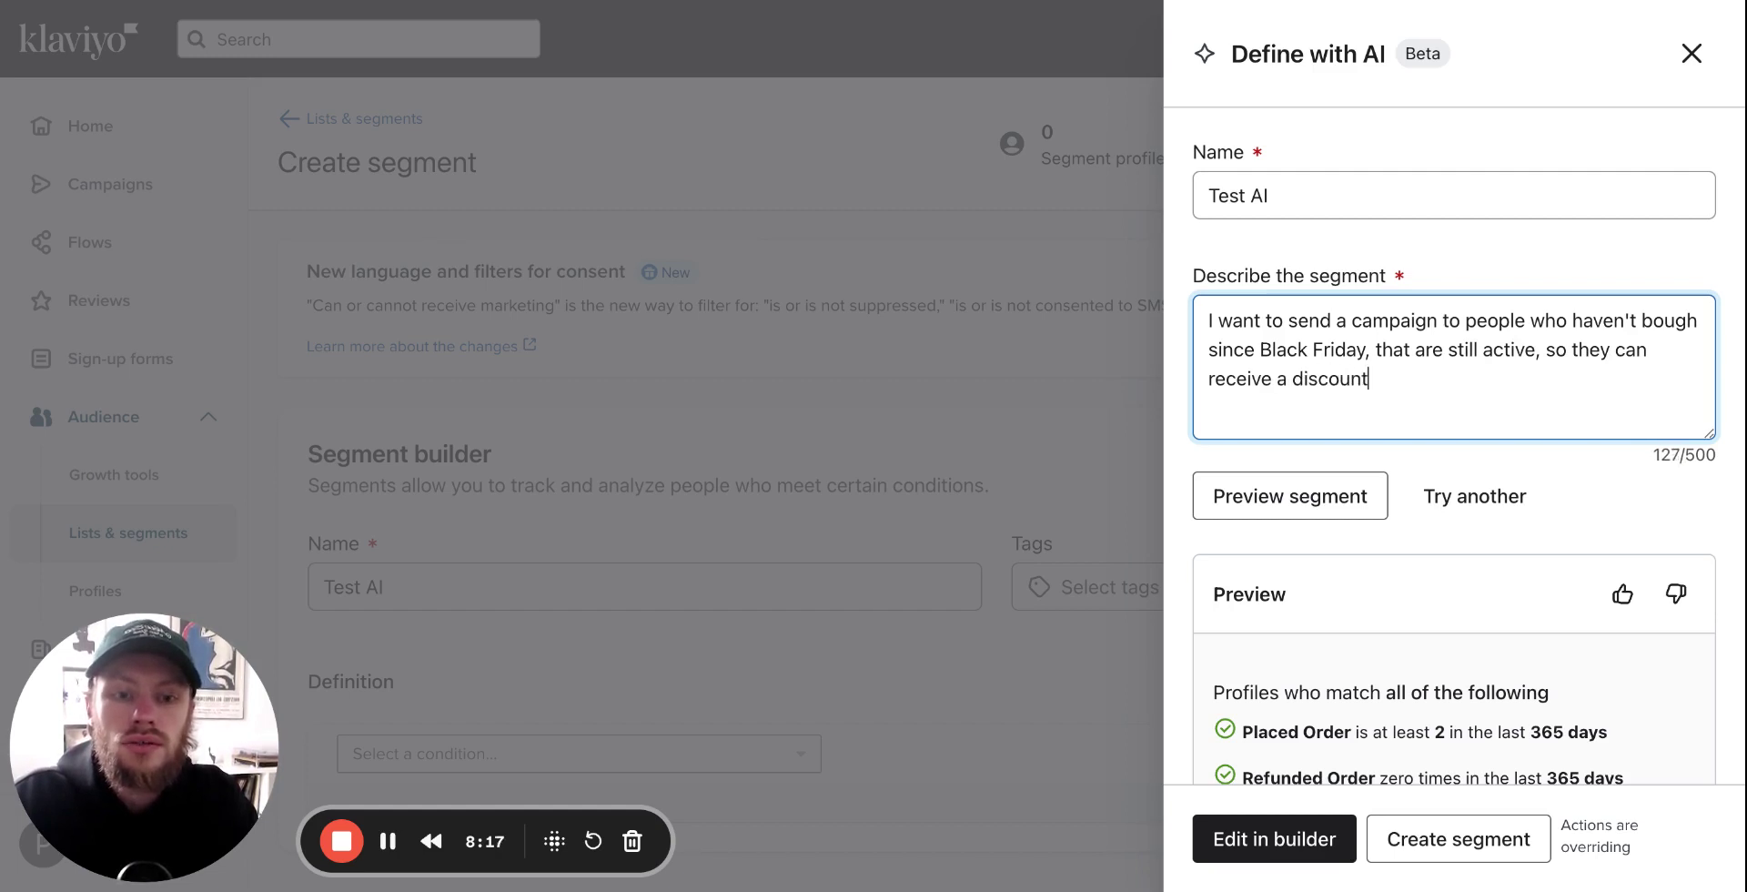
pyautogui.press('BackSpace')
pyautogui.press('BackSpace')
pyautogui.press('BackSpace')
pyautogui.press('BackSpace')
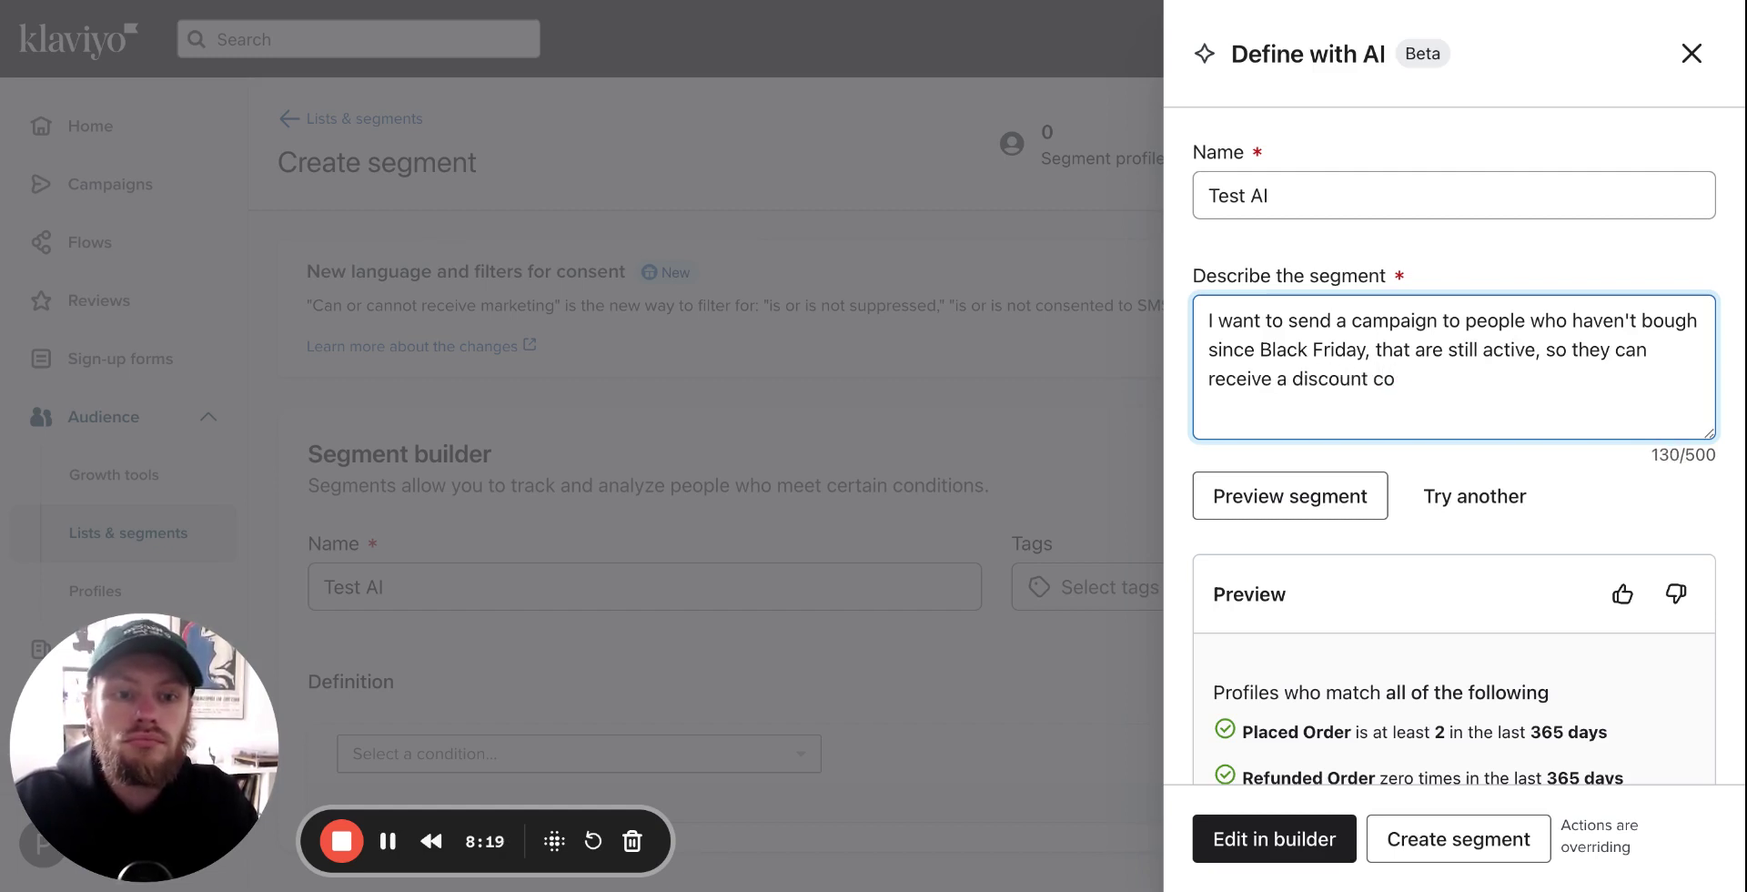
pyautogui.write('de.')
pyautogui.click(1256, 494)
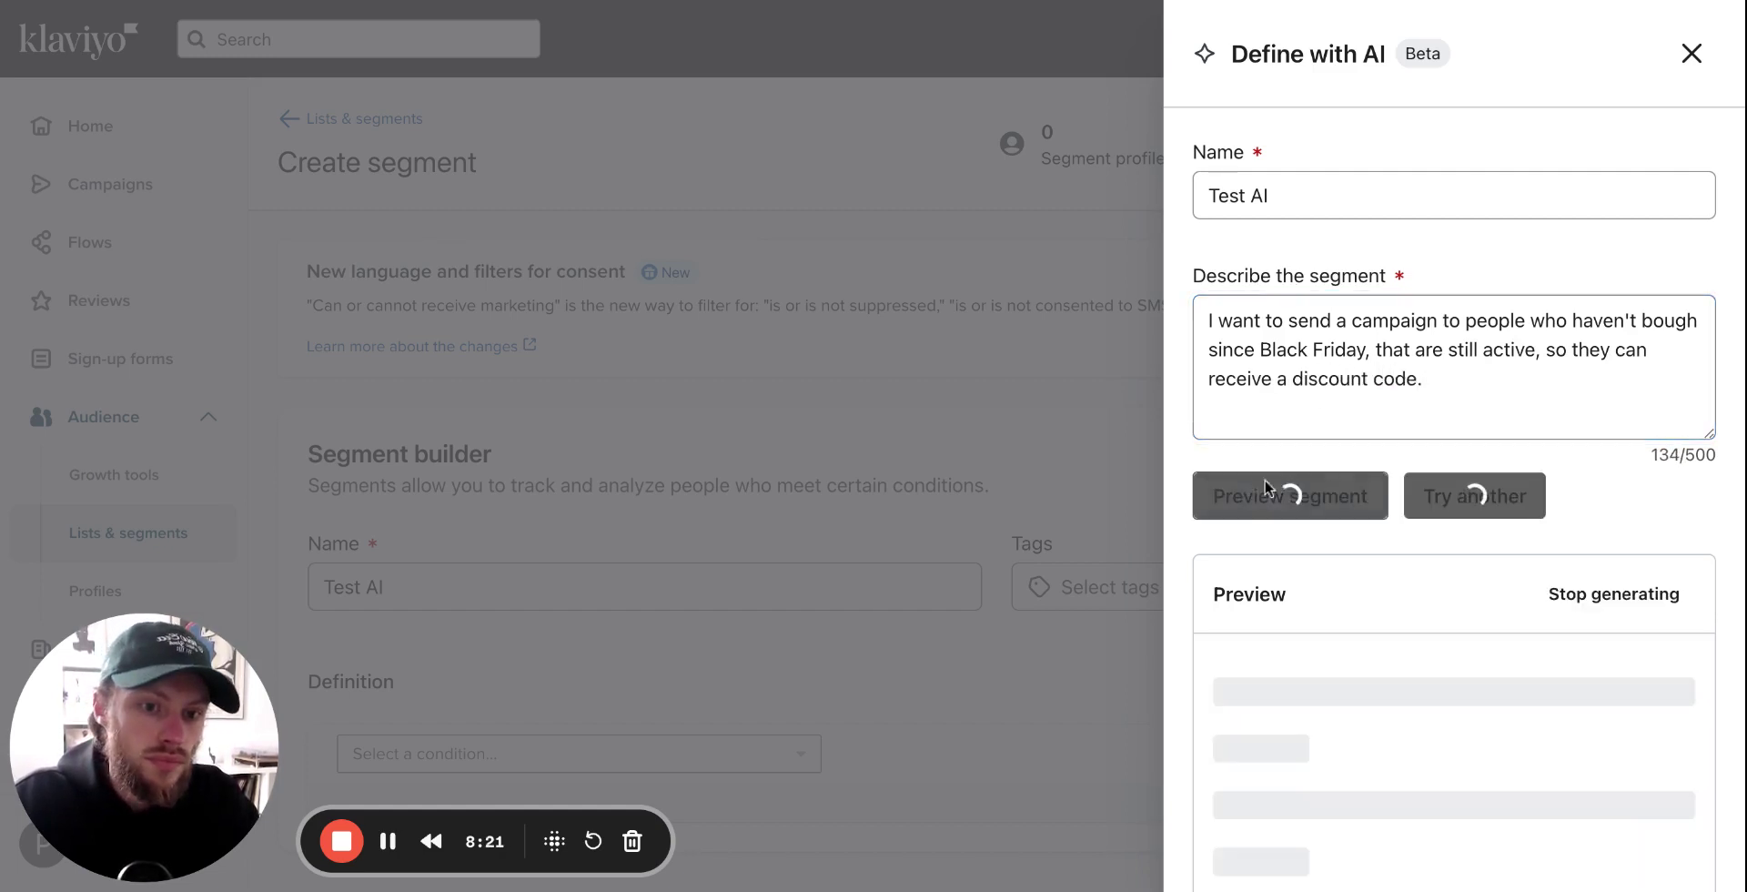
pyautogui.scroll(-2, 1361, 451)
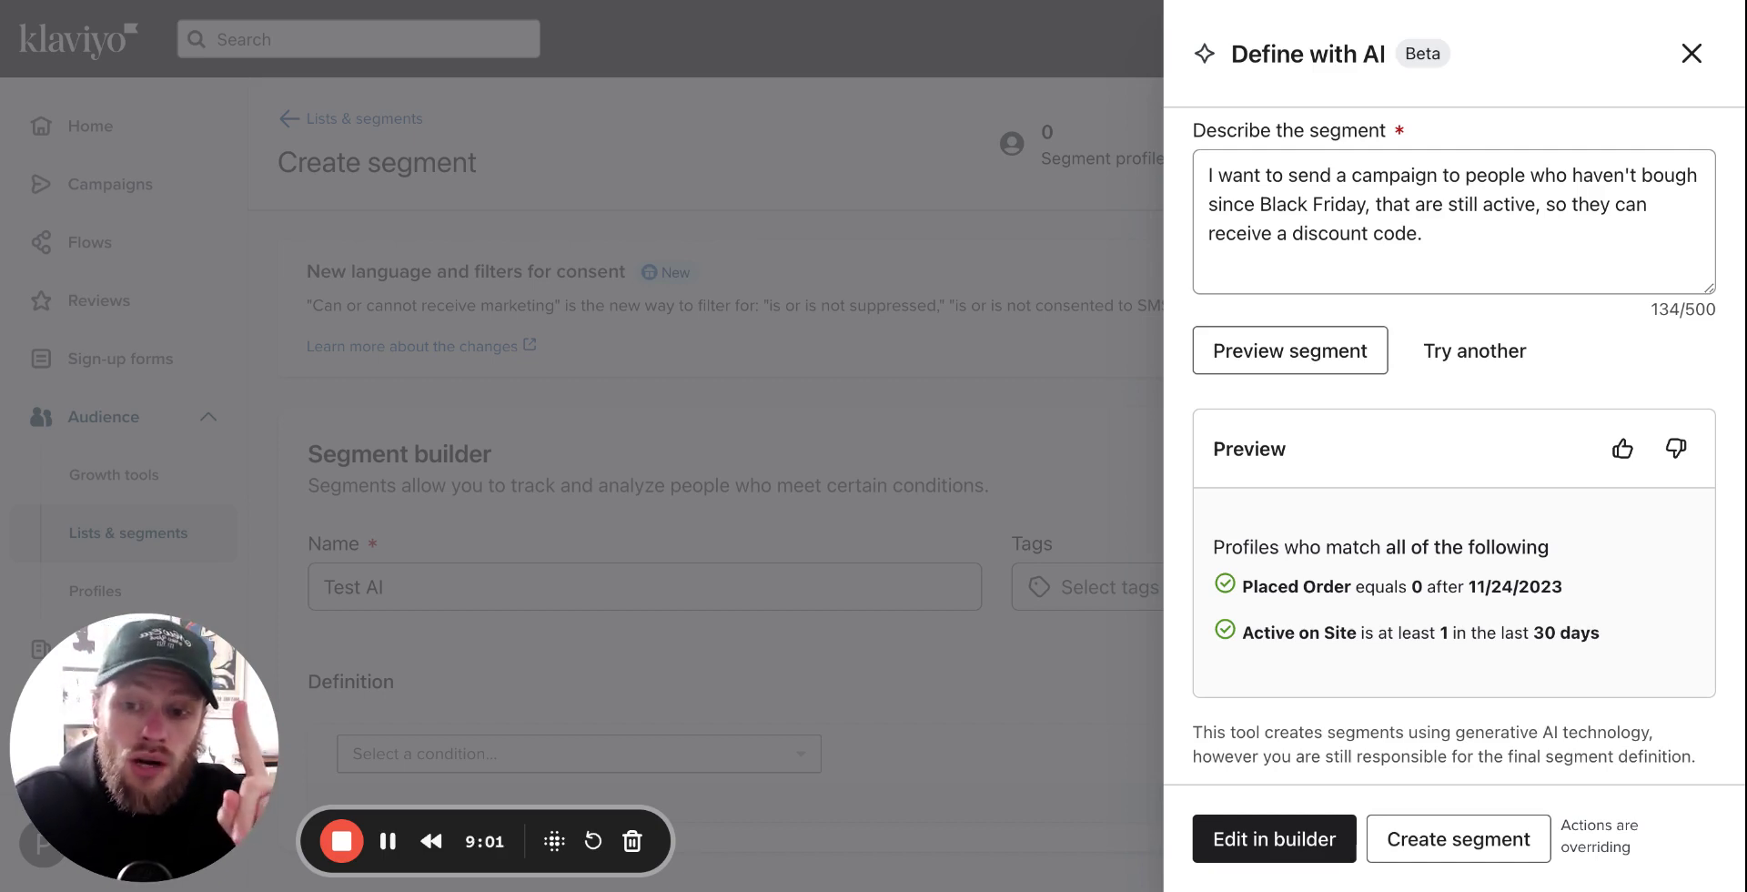
# Step: Replace the description with "Create a segment of all people who bought at least 2 products during the Black Friday 2023 week." and preview the segment
pyautogui.moveTo(1447, 258); pyautogui.dragTo(1194, 180)
pyautogui.write('Cre')
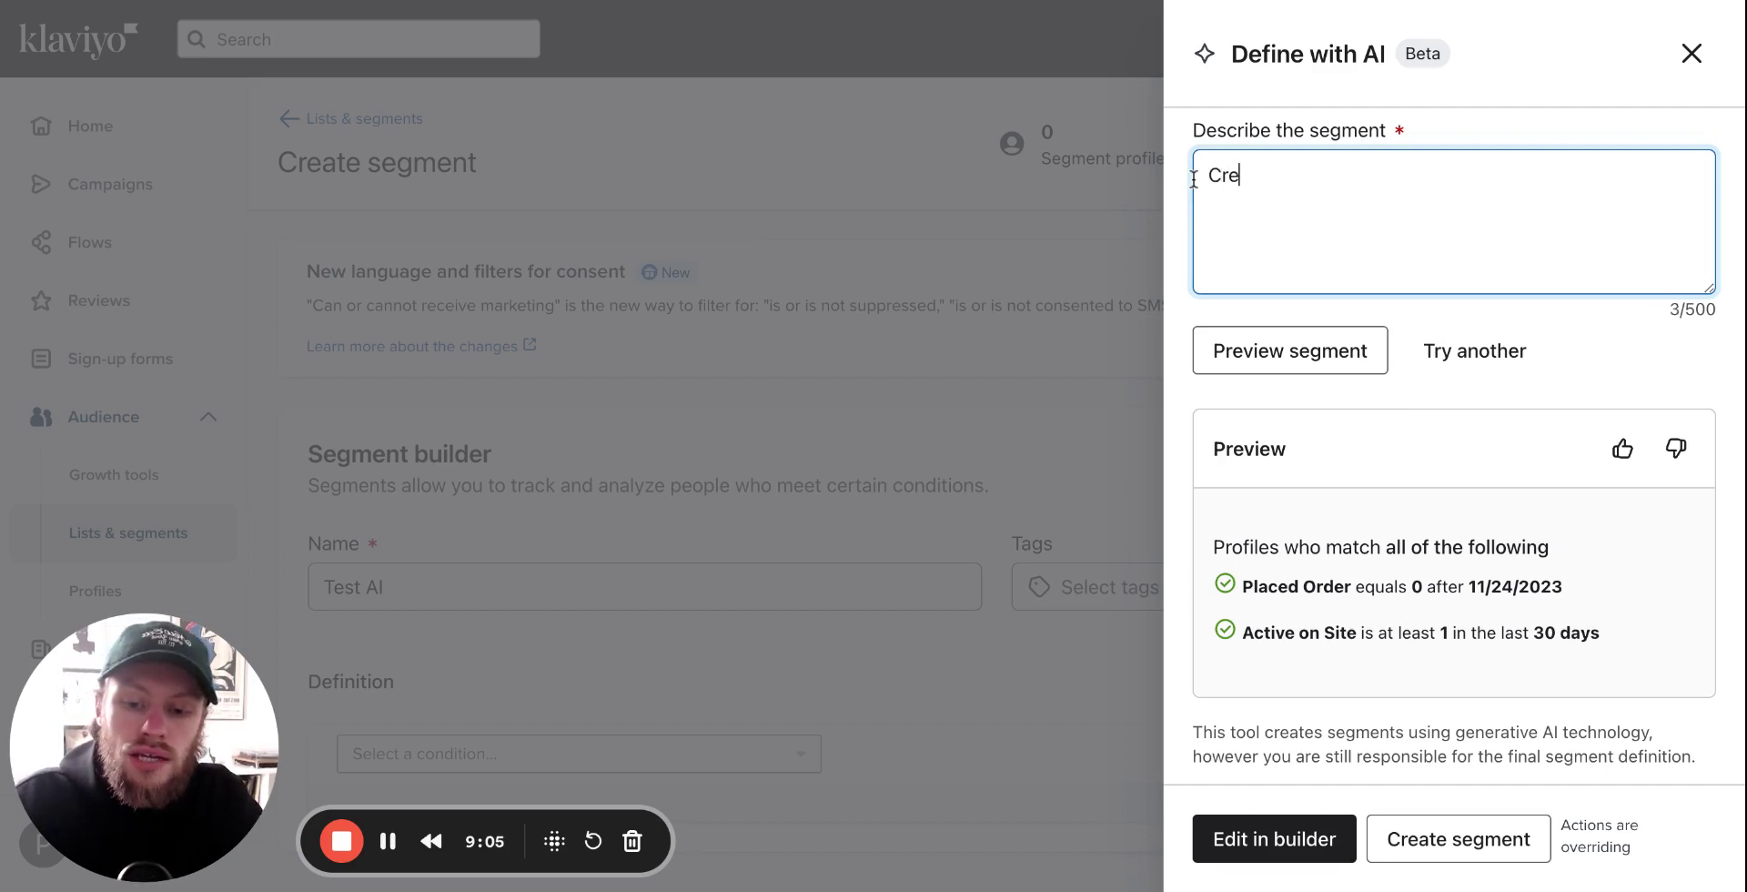
pyautogui.write('ate a segme')
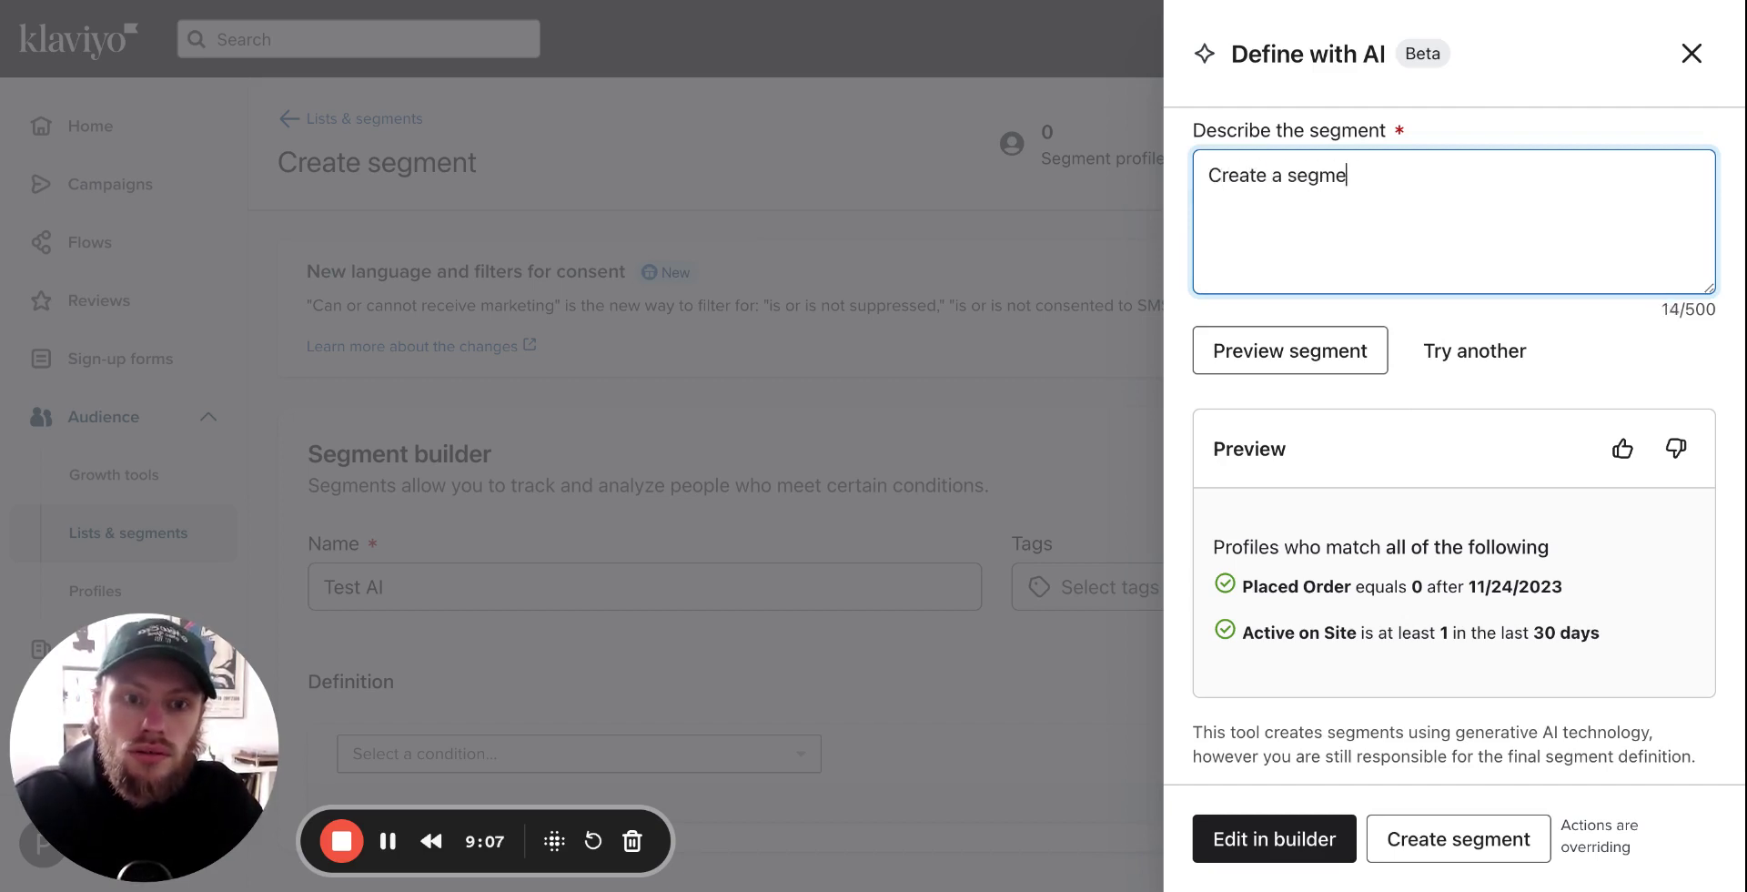
pyautogui.write('nt of all pe')
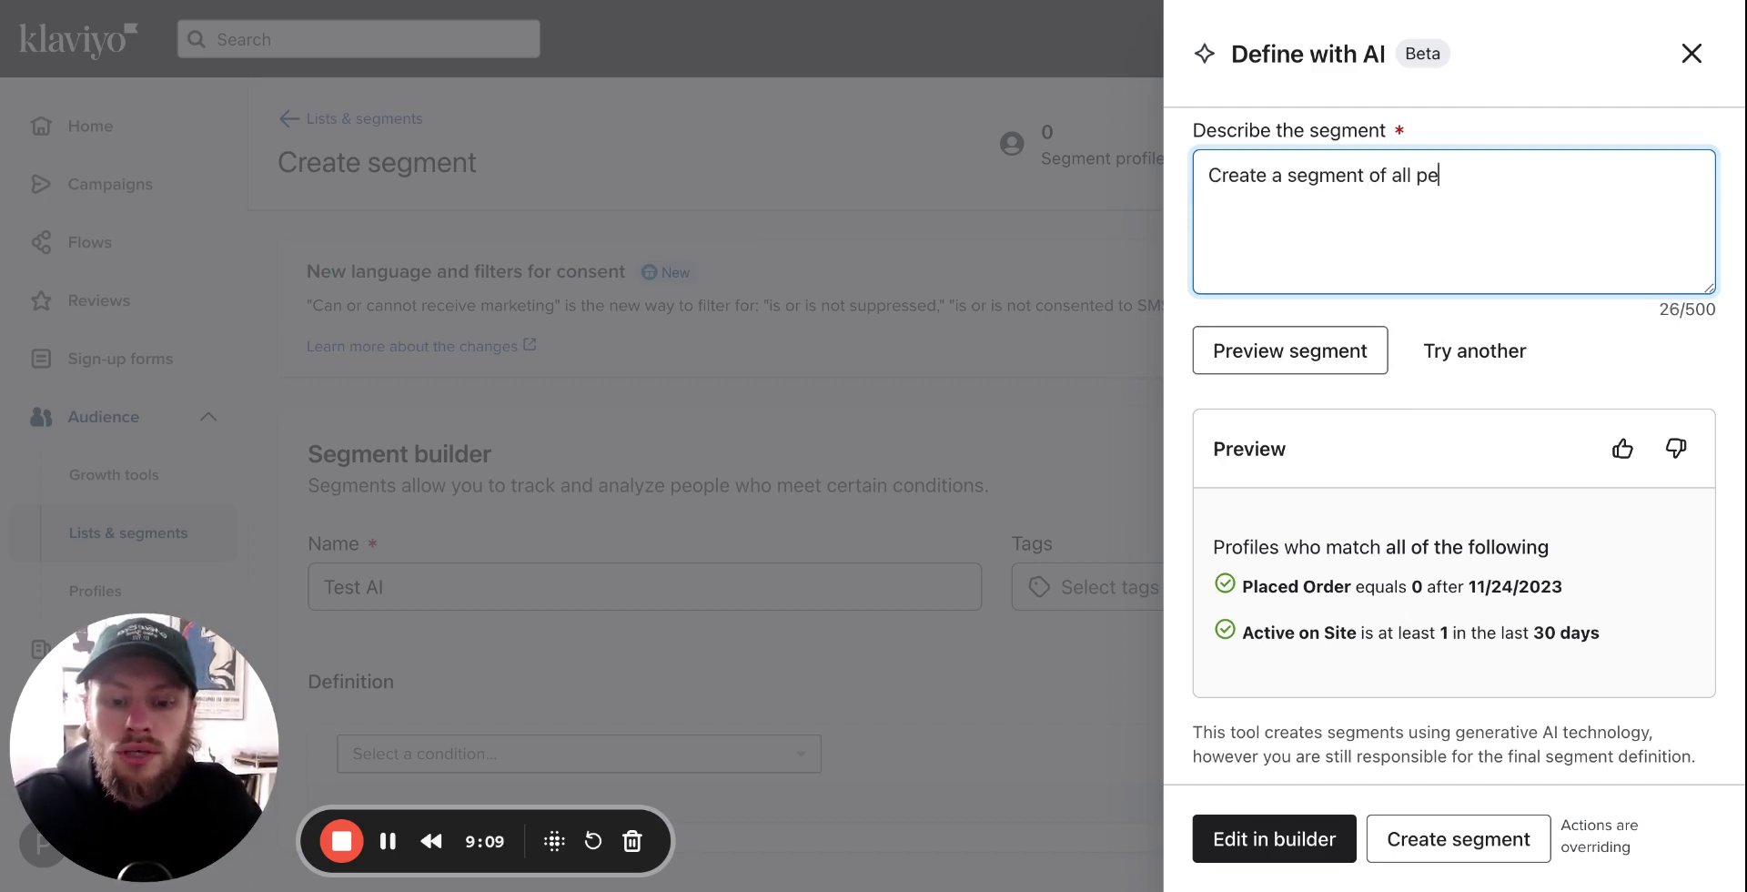
pyautogui.write('ople who bought ')
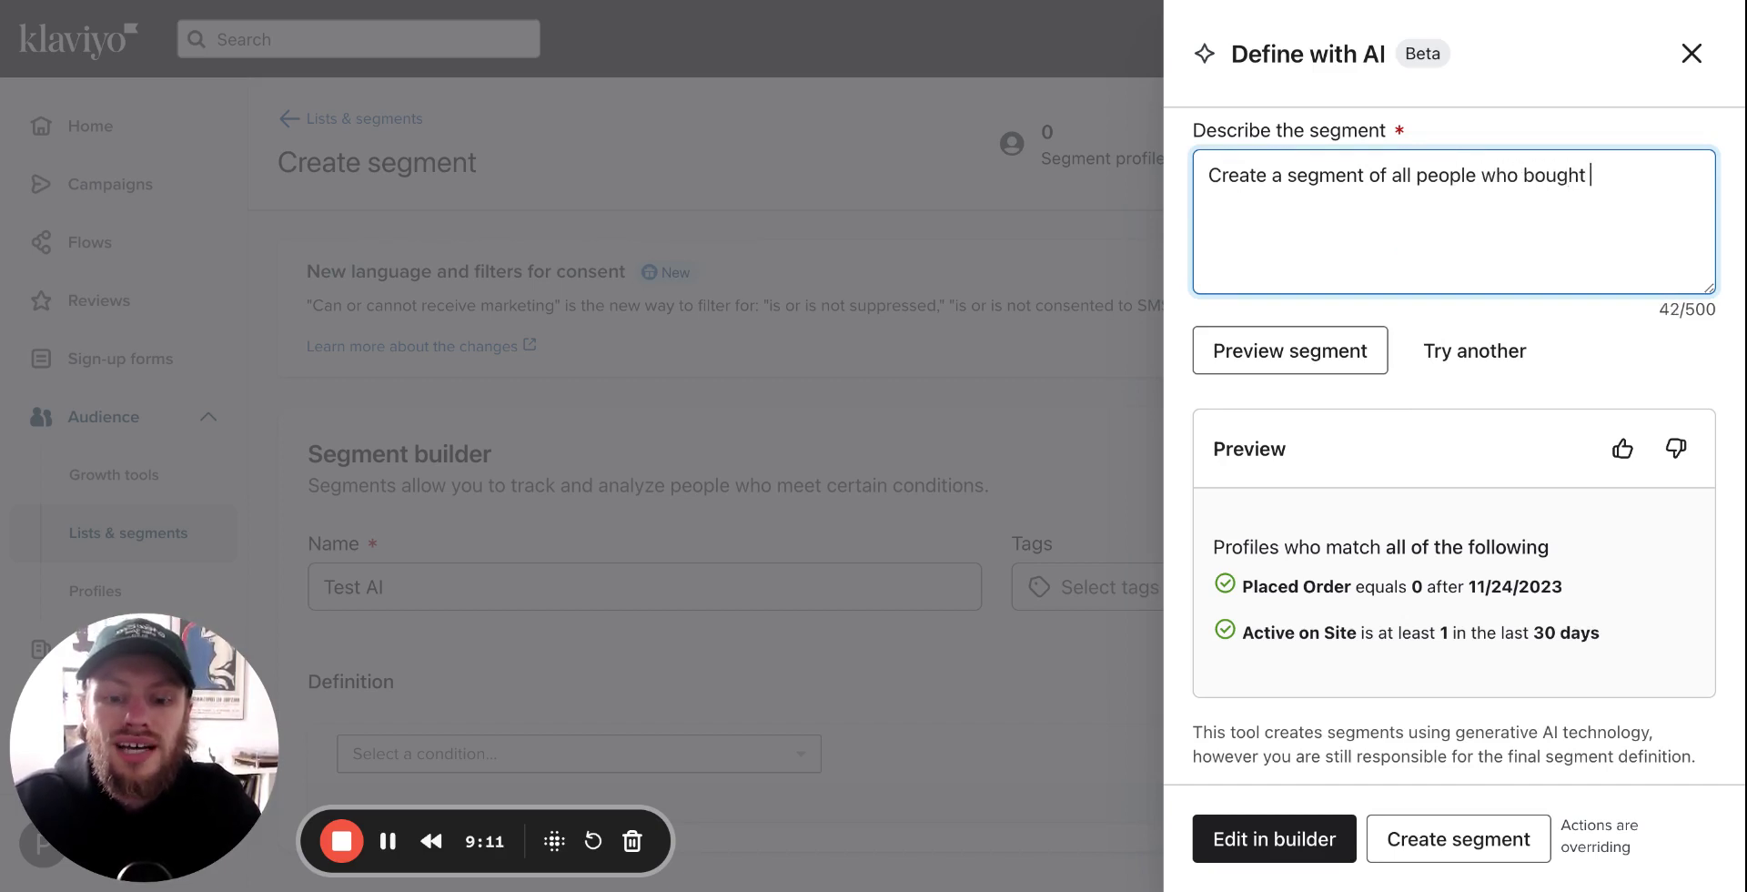
pyautogui.write('at least 2 pr')
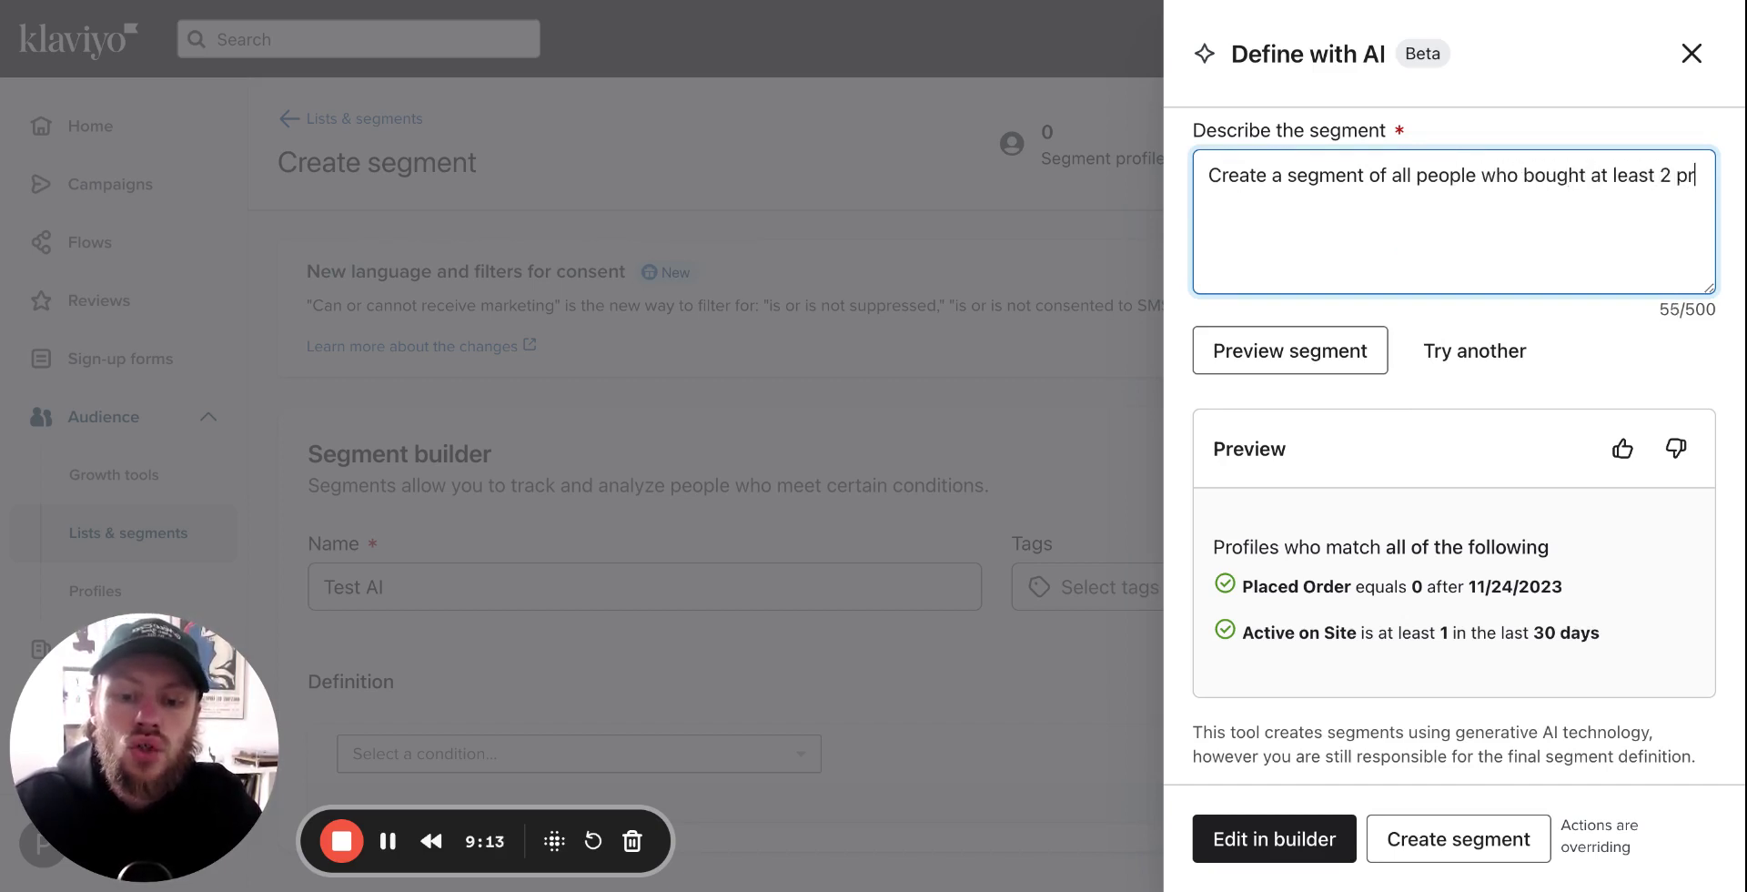
pyautogui.write('oducts du')
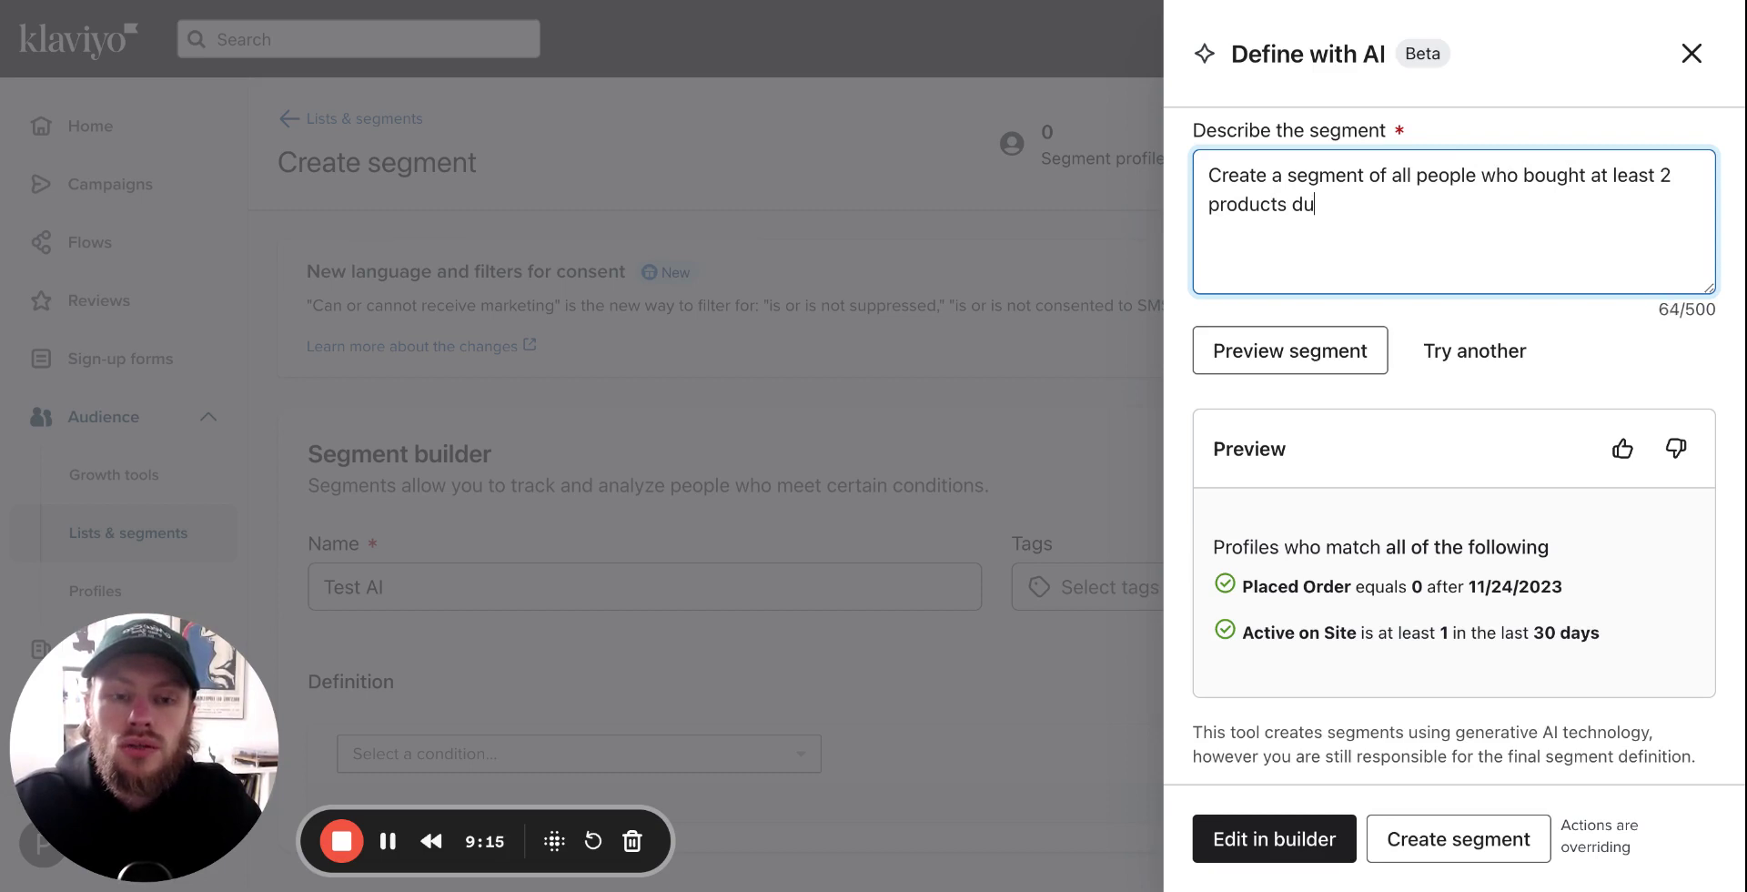
pyautogui.write('ring the Black F')
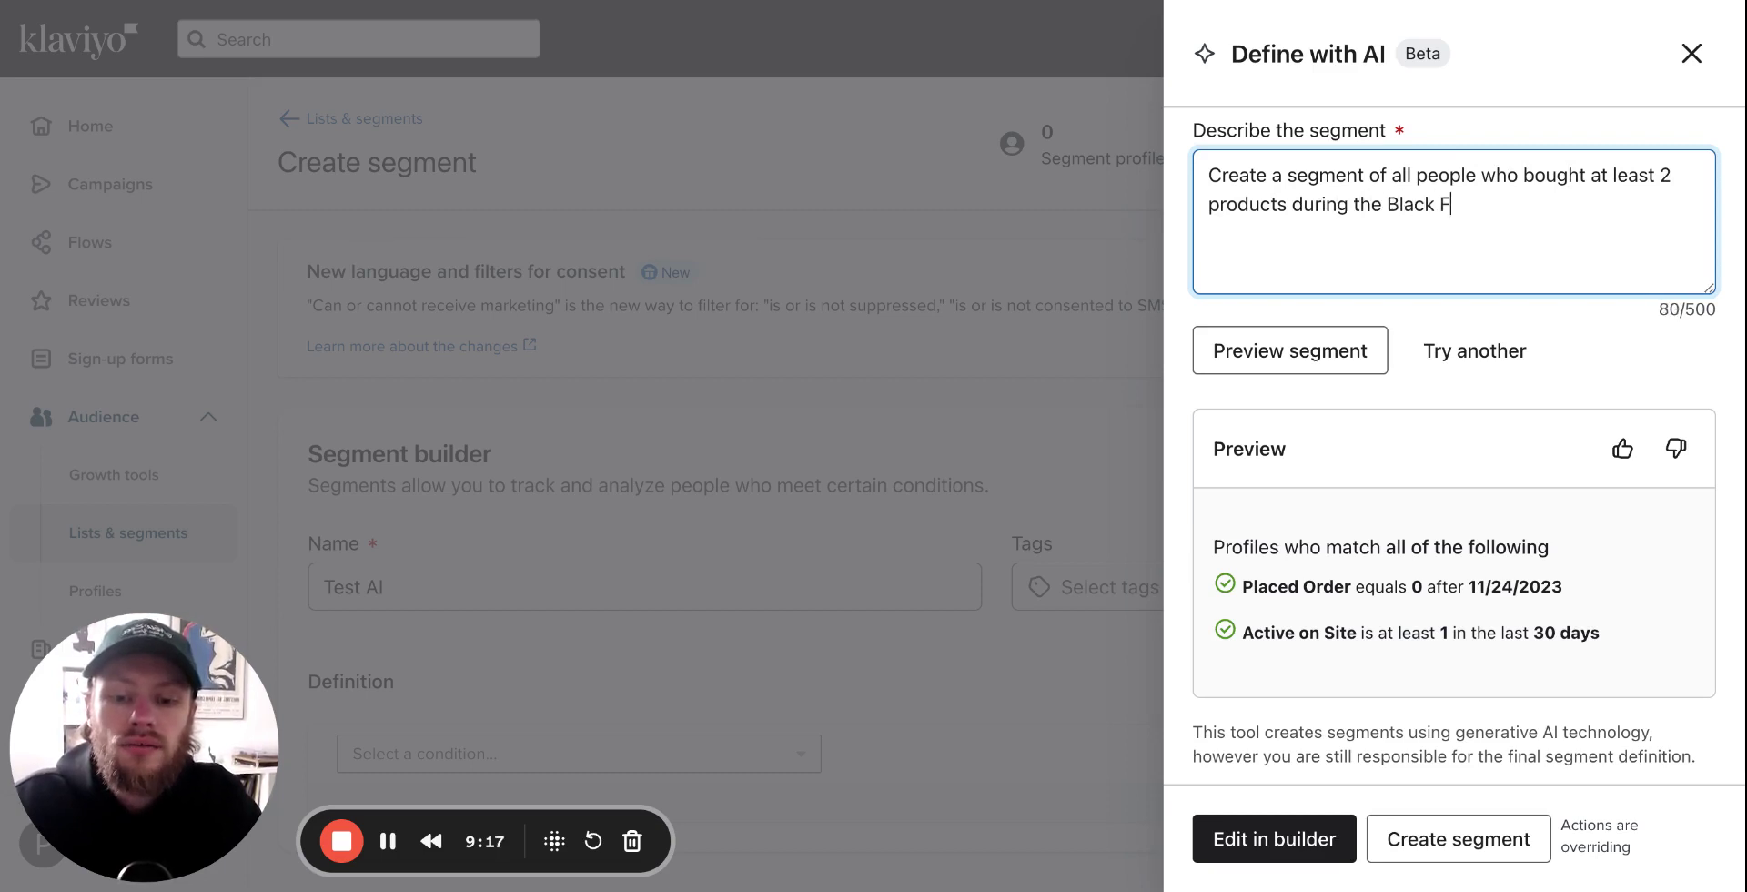
pyautogui.write('riday 2023 week.')
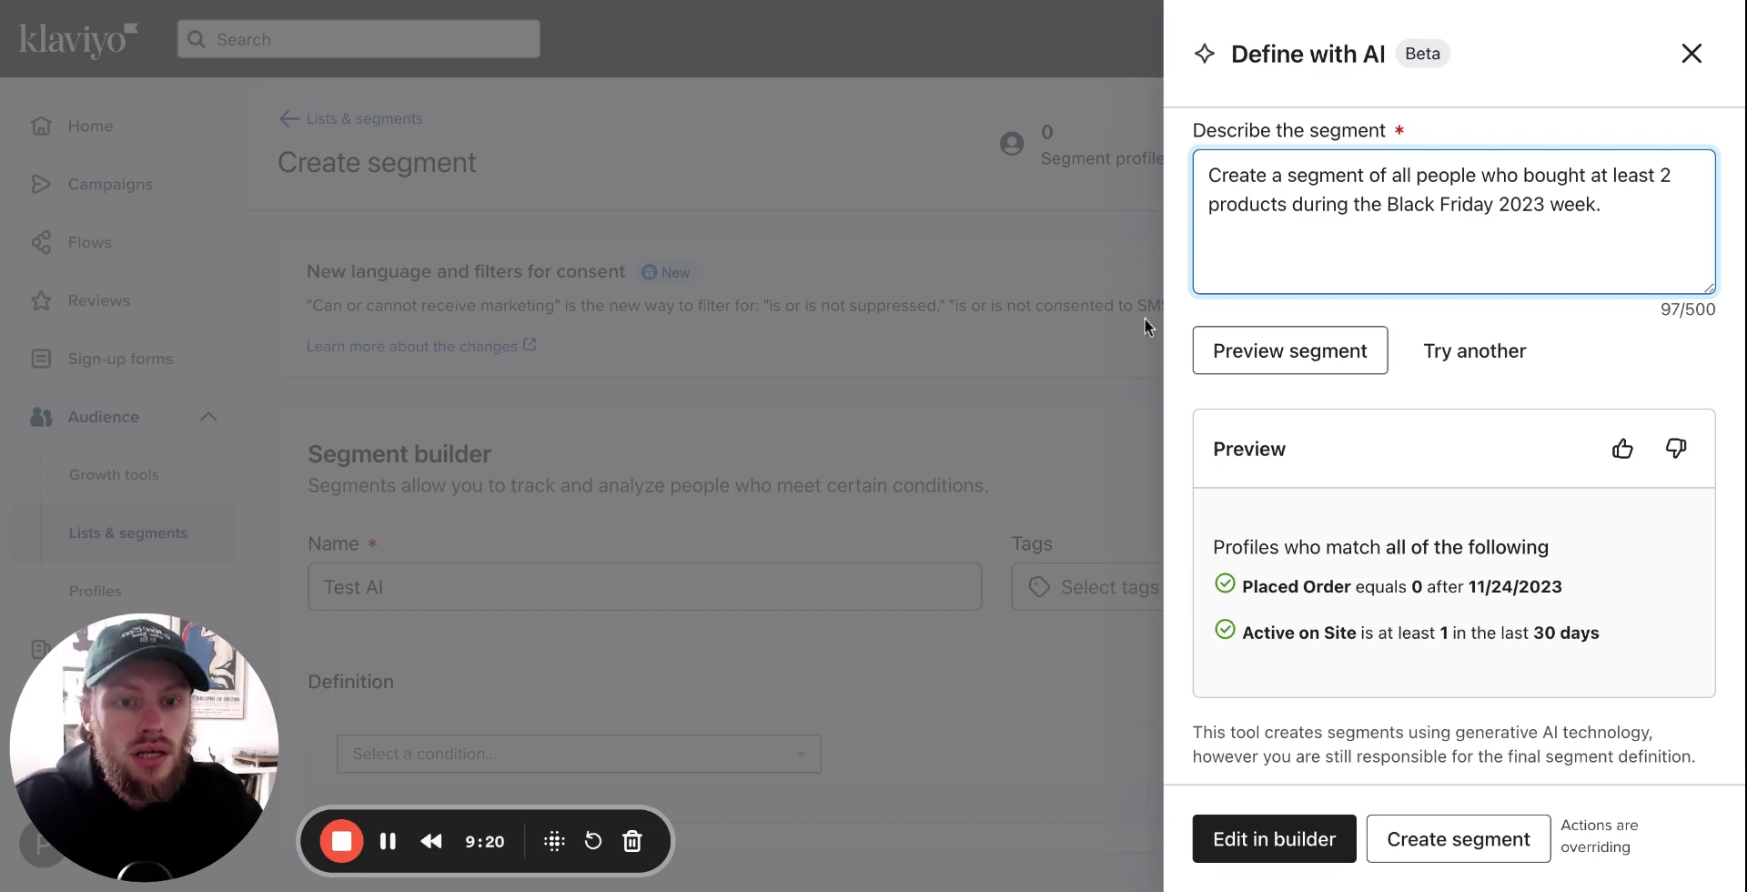
pyautogui.click(1239, 364)
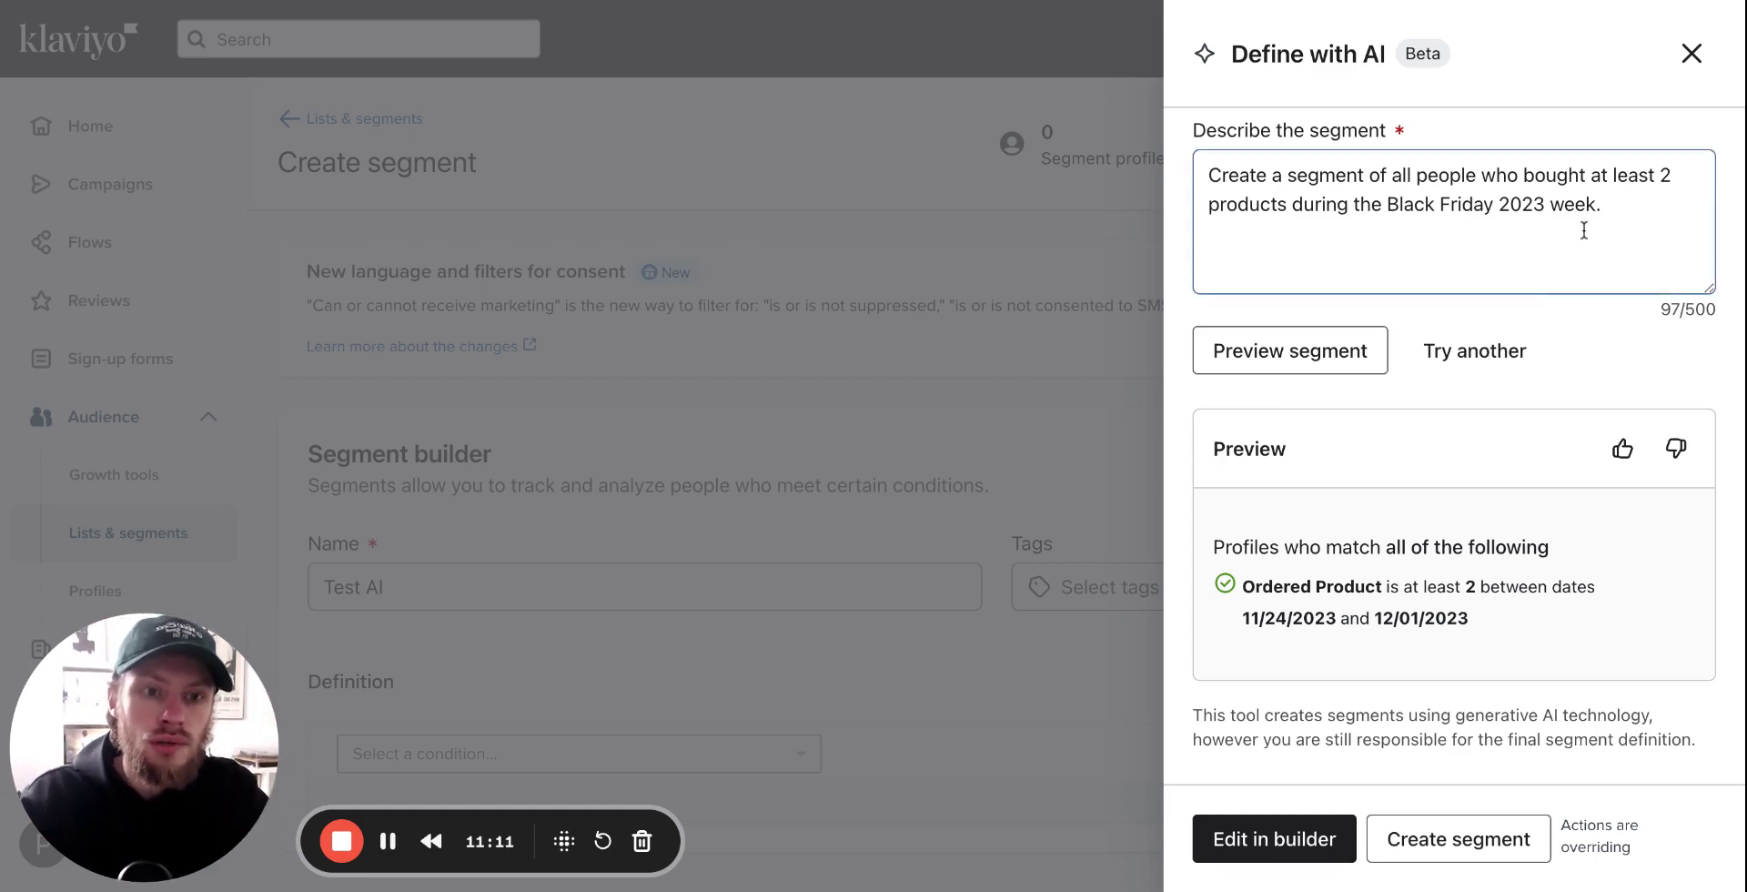
# Step: Replace the segment description with "give me the list of users who have bought a pair of shoes size 43"
pyautogui.moveTo(1610, 214); pyautogui.dragTo(1177, 191)
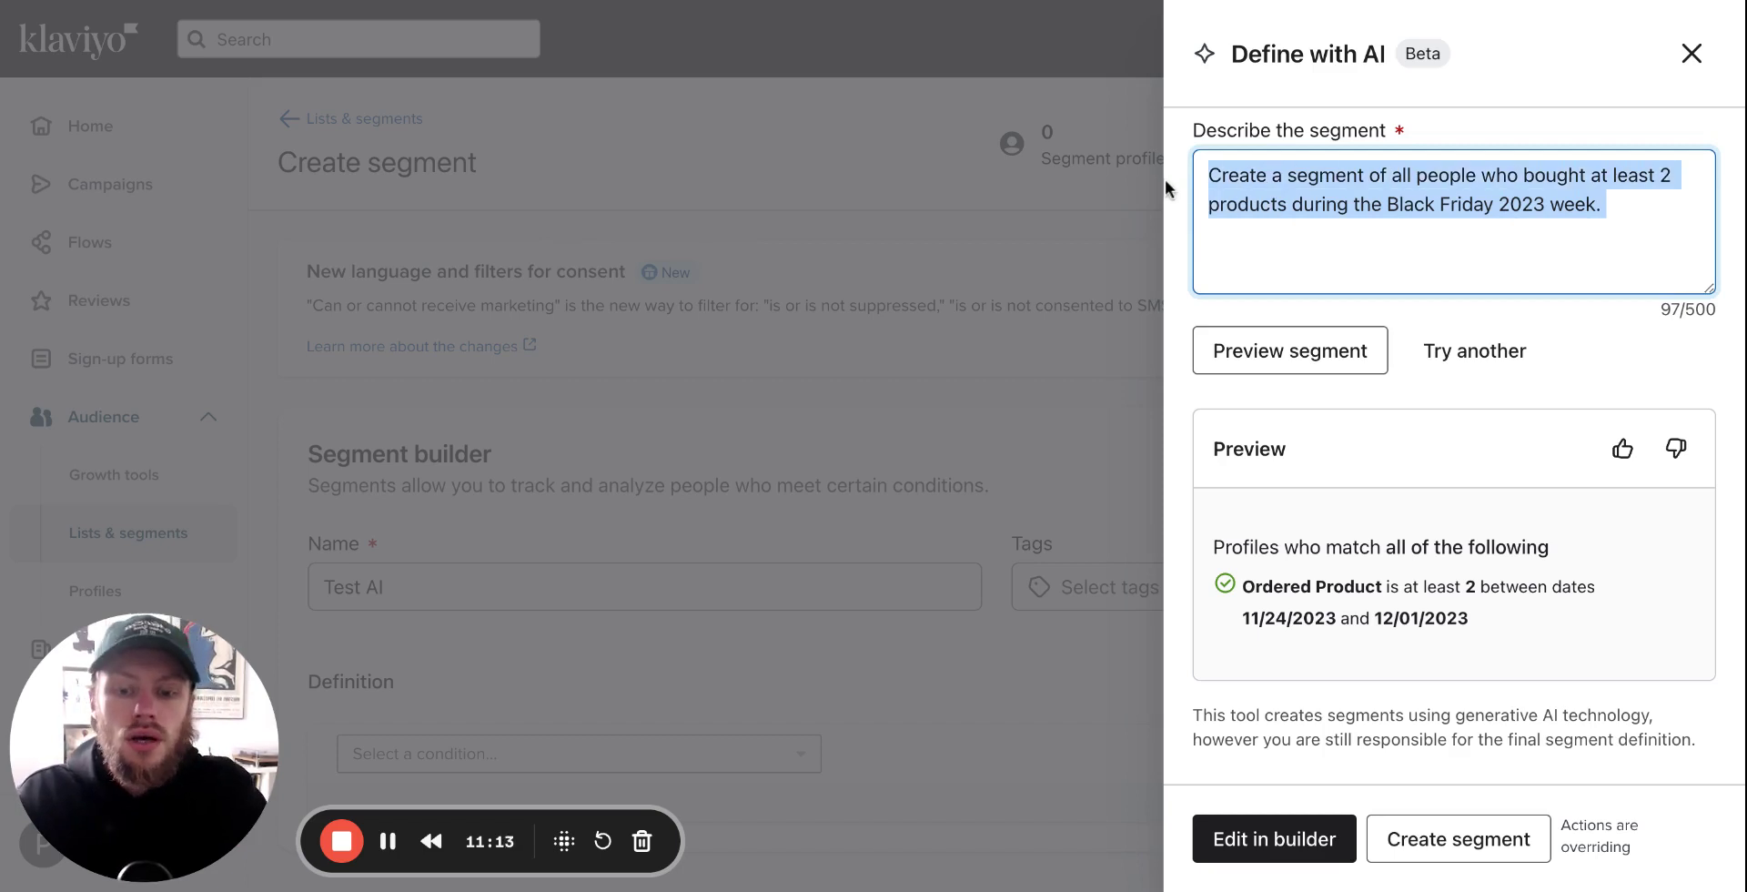
pyautogui.write('give m')
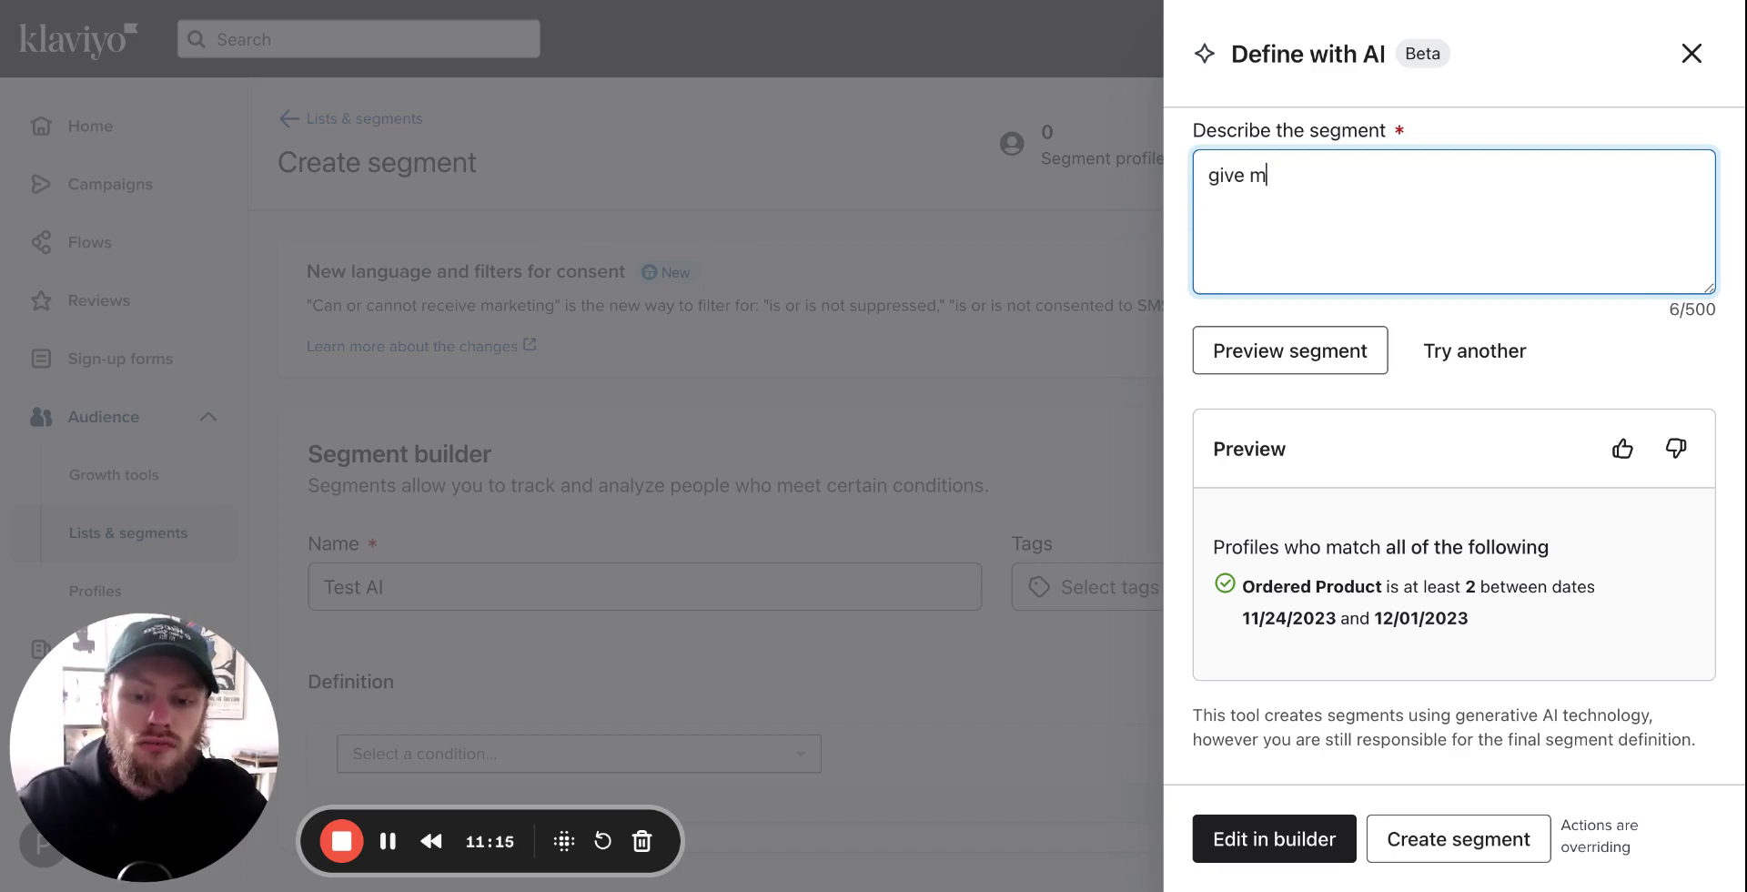
pyautogui.write('e the ')
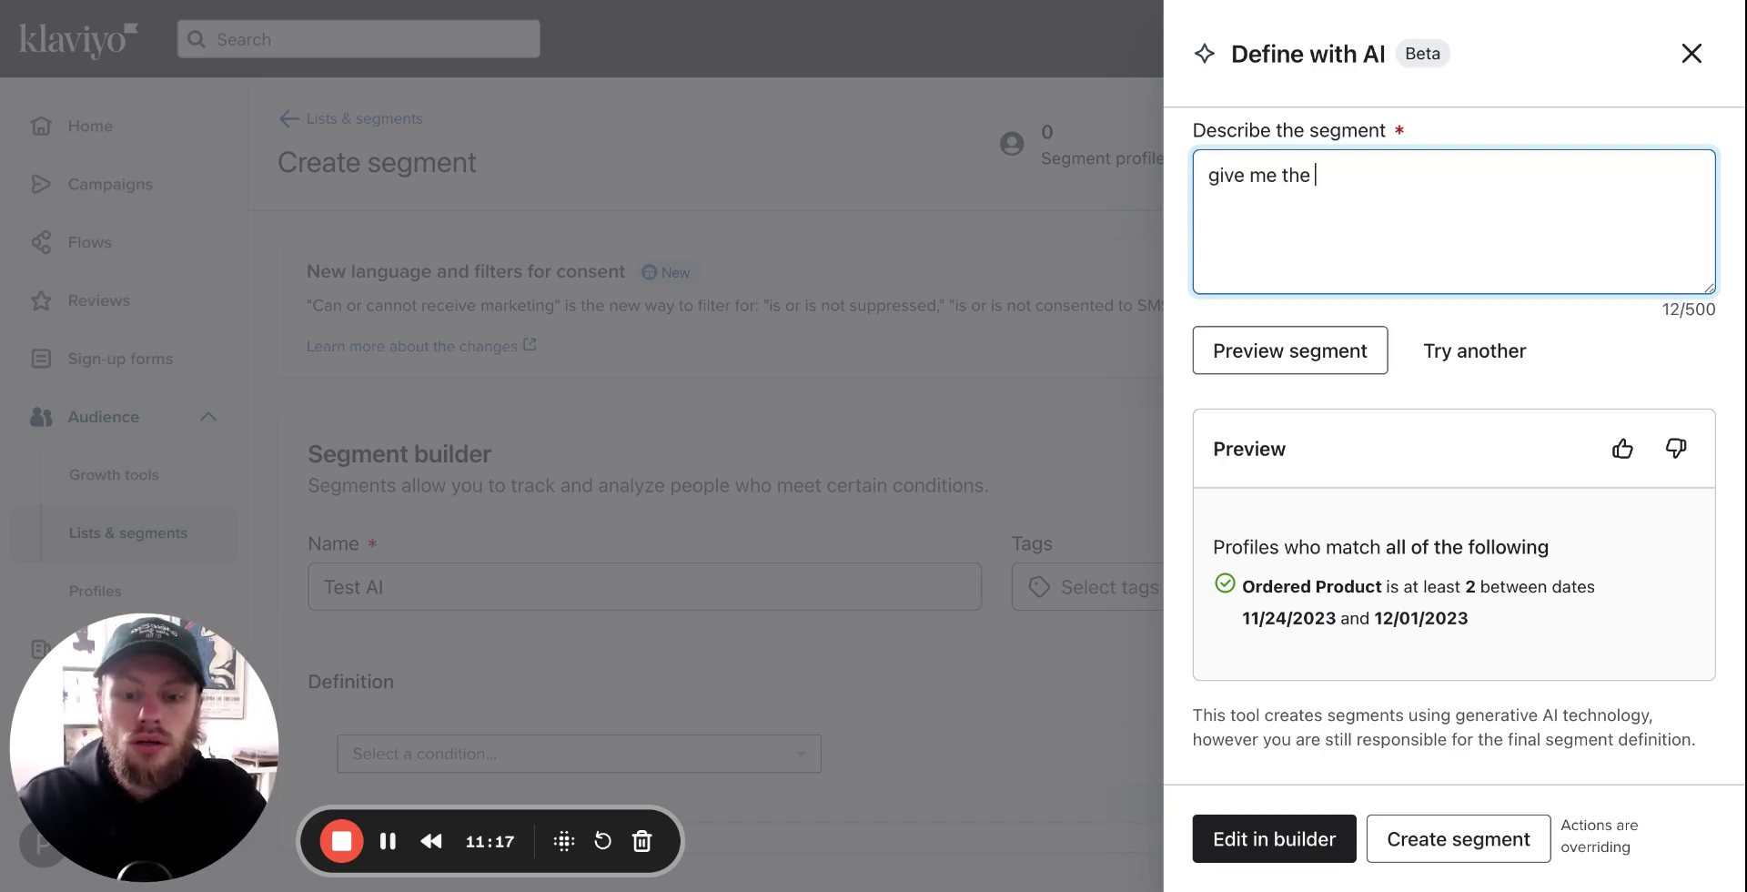
pyautogui.write('list of users ')
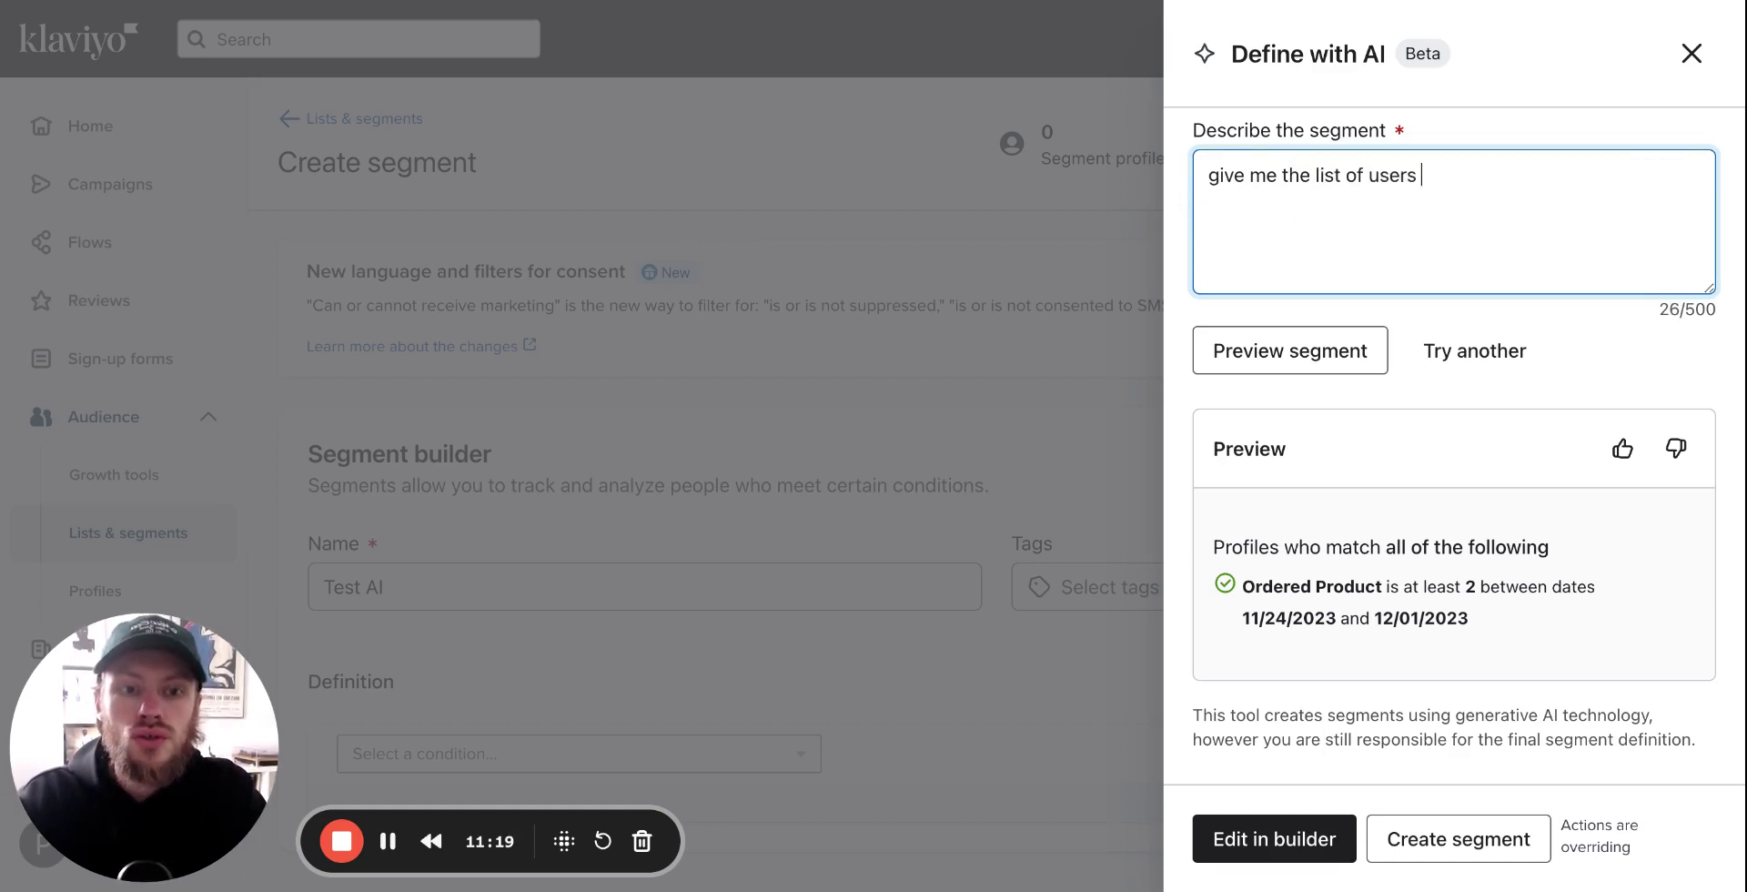
pyautogui.write('who have bou')
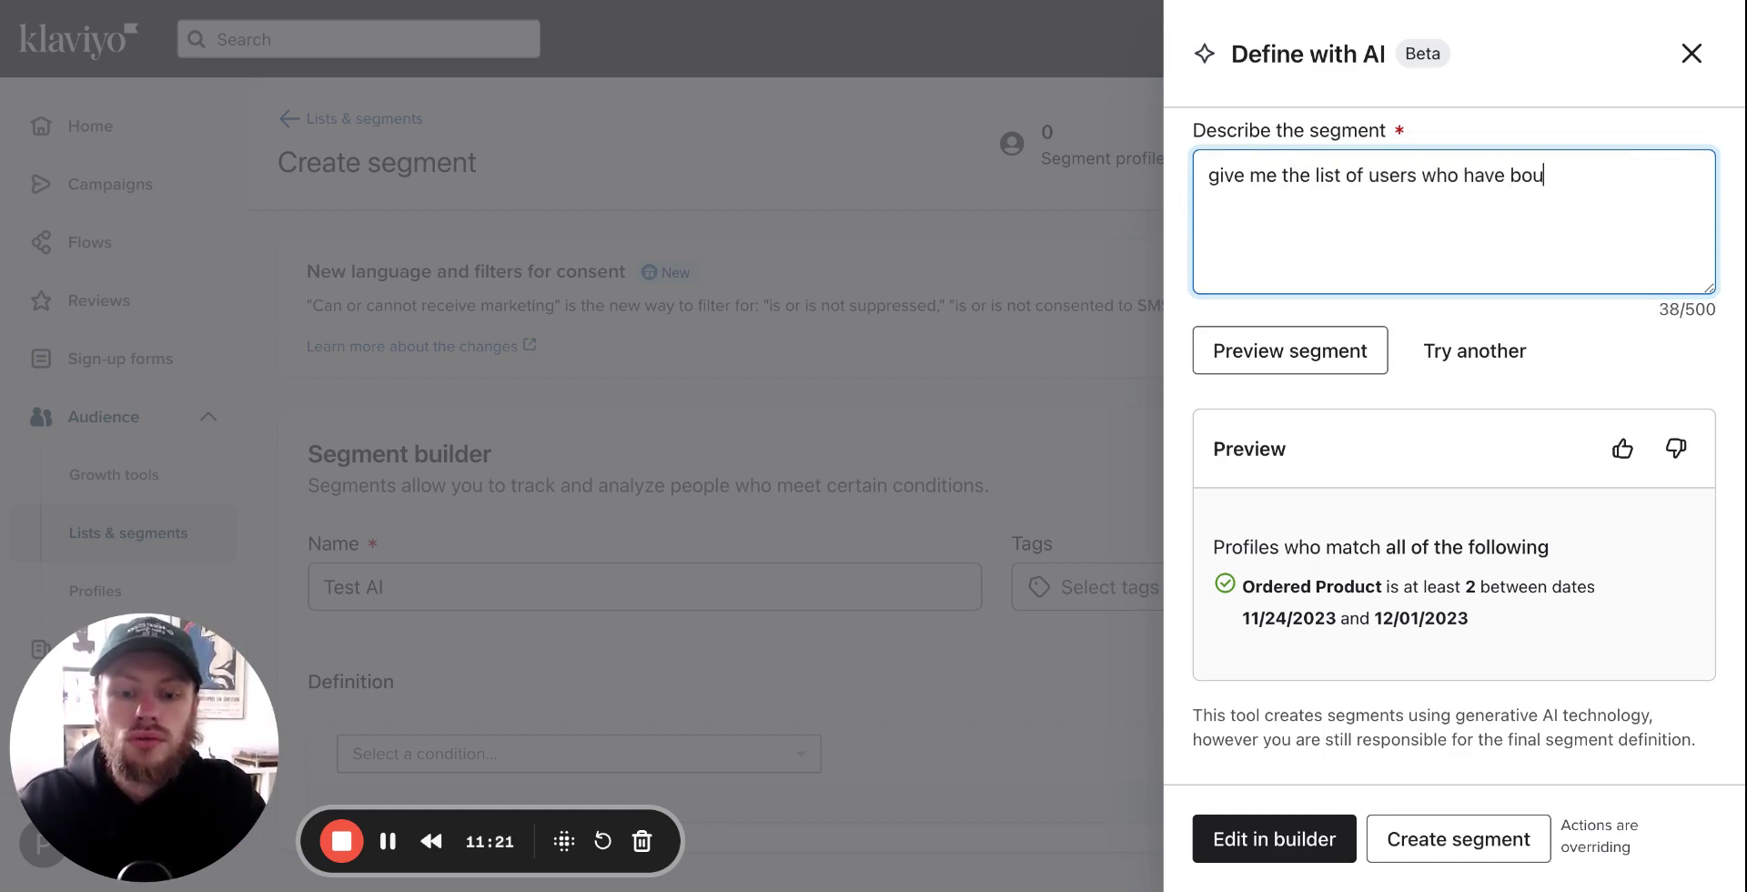
pyautogui.write('ght a pair of shoes size')
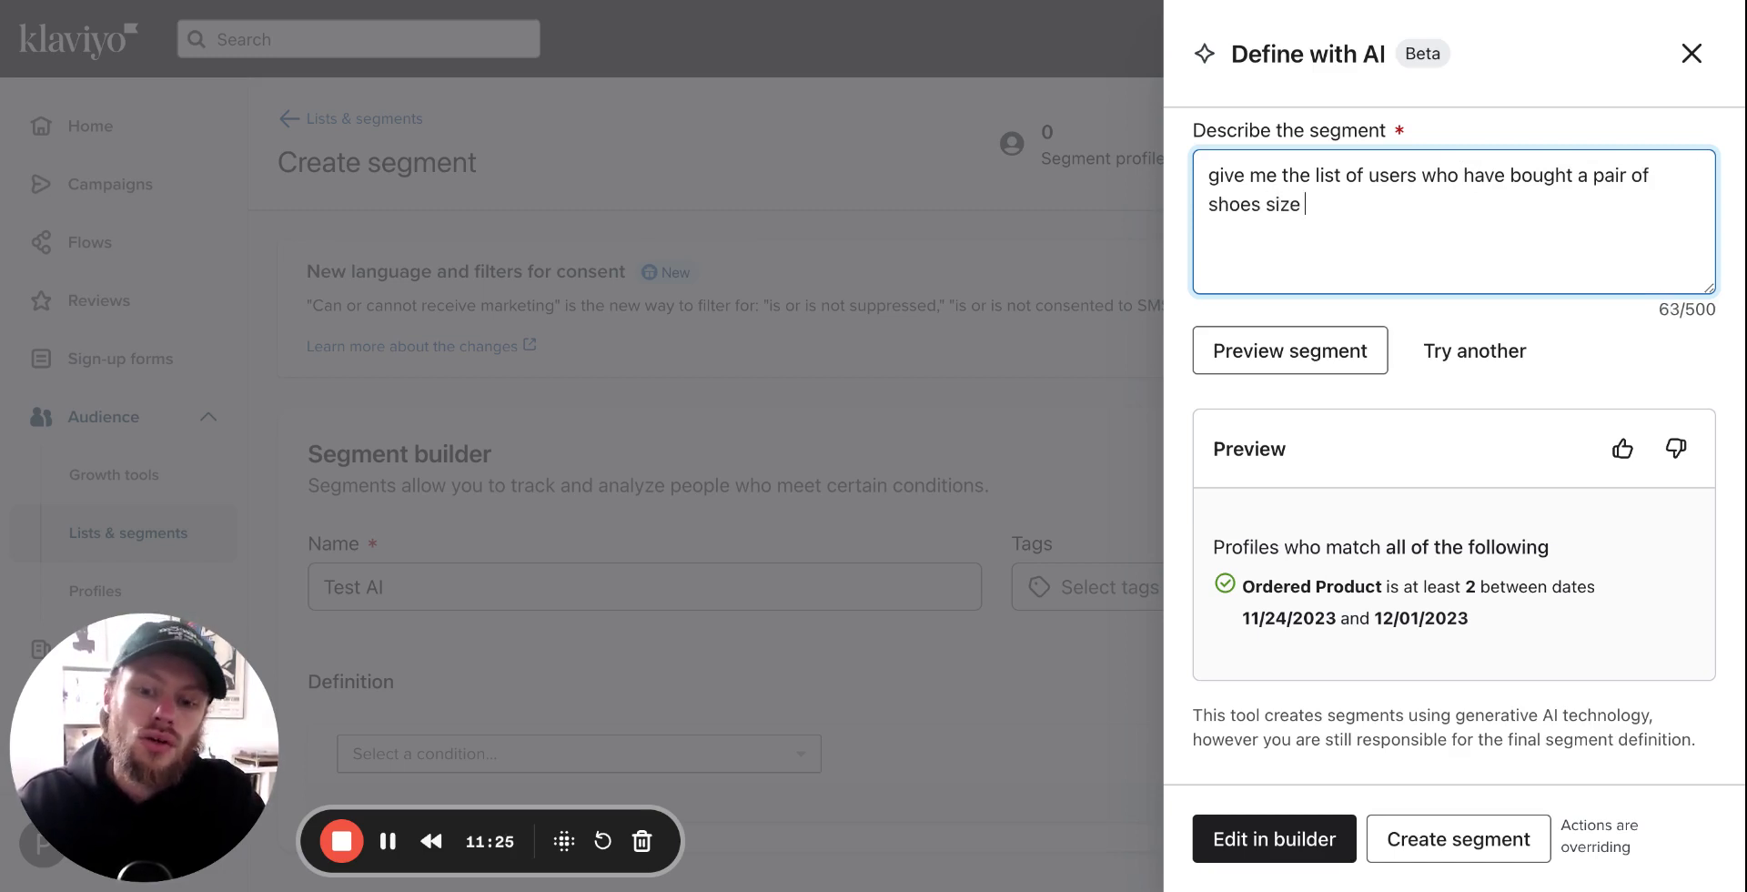
pyautogui.write(' 43.')
pyautogui.press('BackSpace')
pyautogui.press('BackSpace')
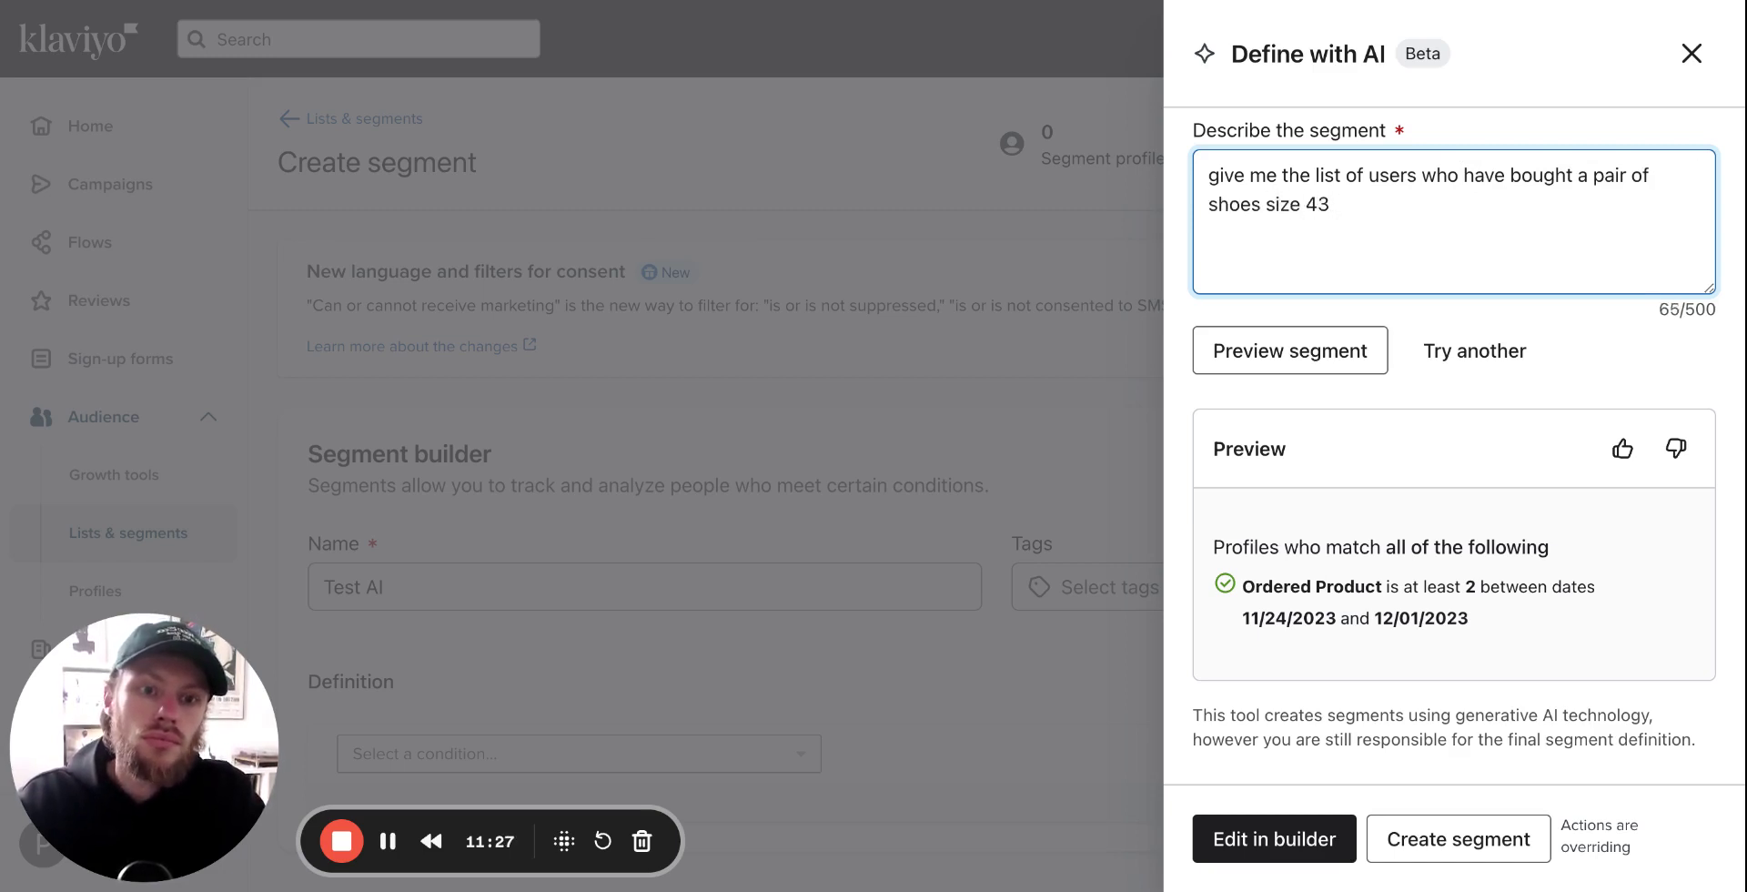
# Step: Finish the shoe size description with "in the last 6 months." and preview the segment
pyautogui.write('i nthe las')
pyautogui.press('BackSpace')
pyautogui.press('BackSpace')
pyautogui.press('BackSpace')
pyautogui.press('BackSpace')
pyautogui.press('BackSpace')
pyautogui.press('BackSpace')
pyautogui.press('BackSpace')
pyautogui.press('BackSpace')
pyautogui.press('BackSpace')
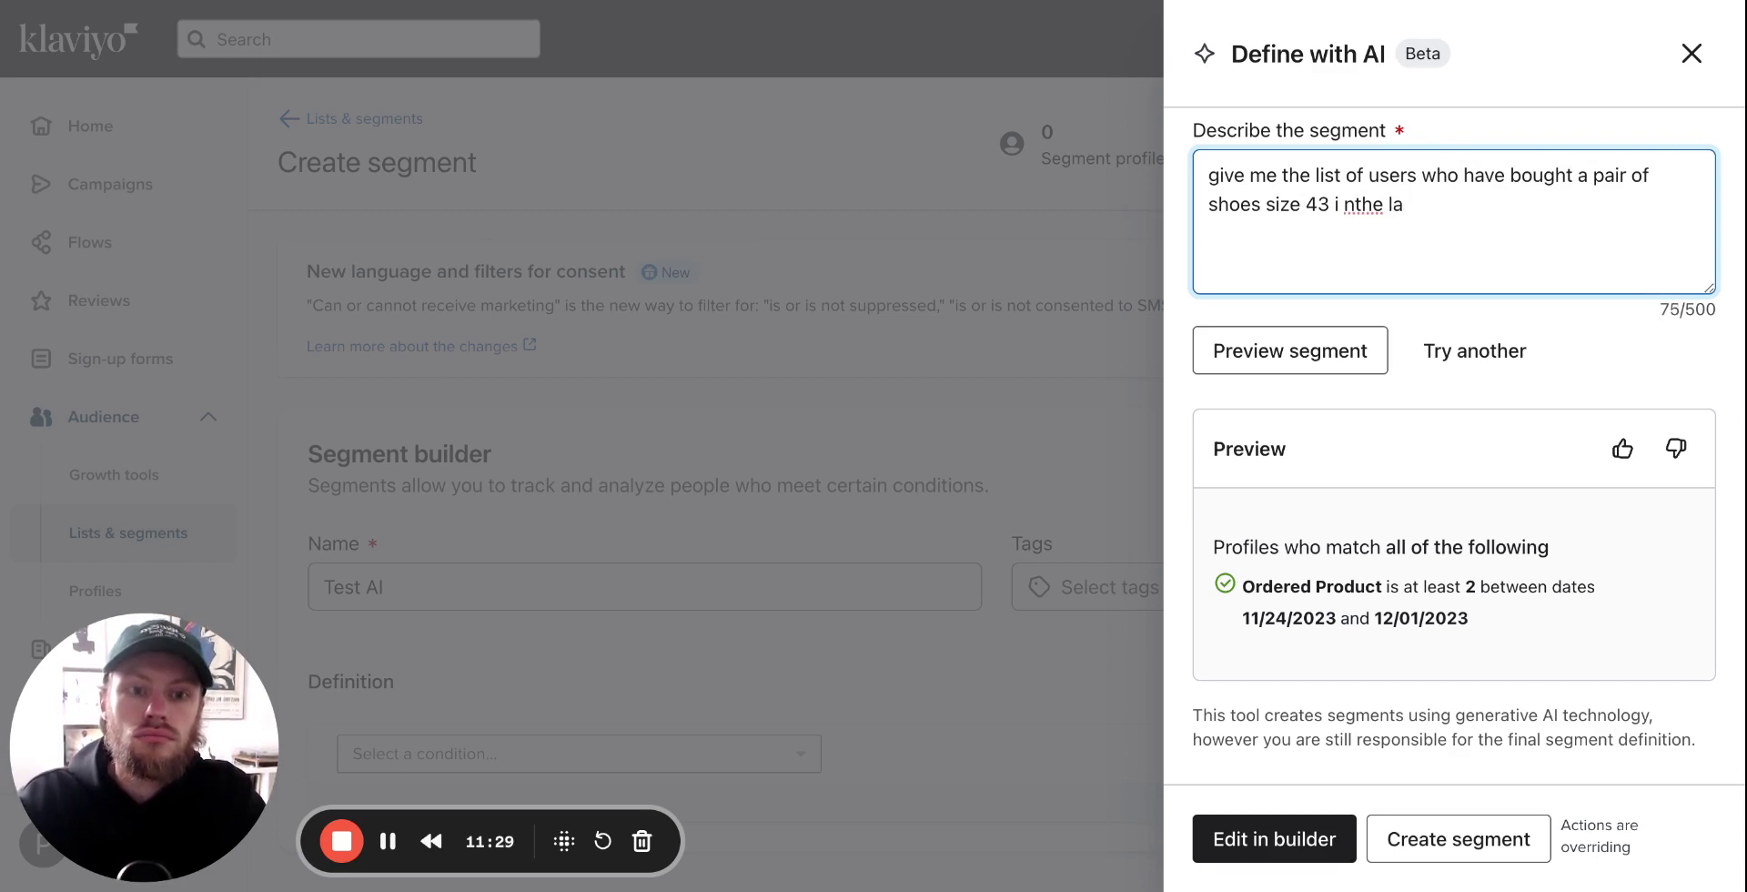
pyautogui.write('n the la')
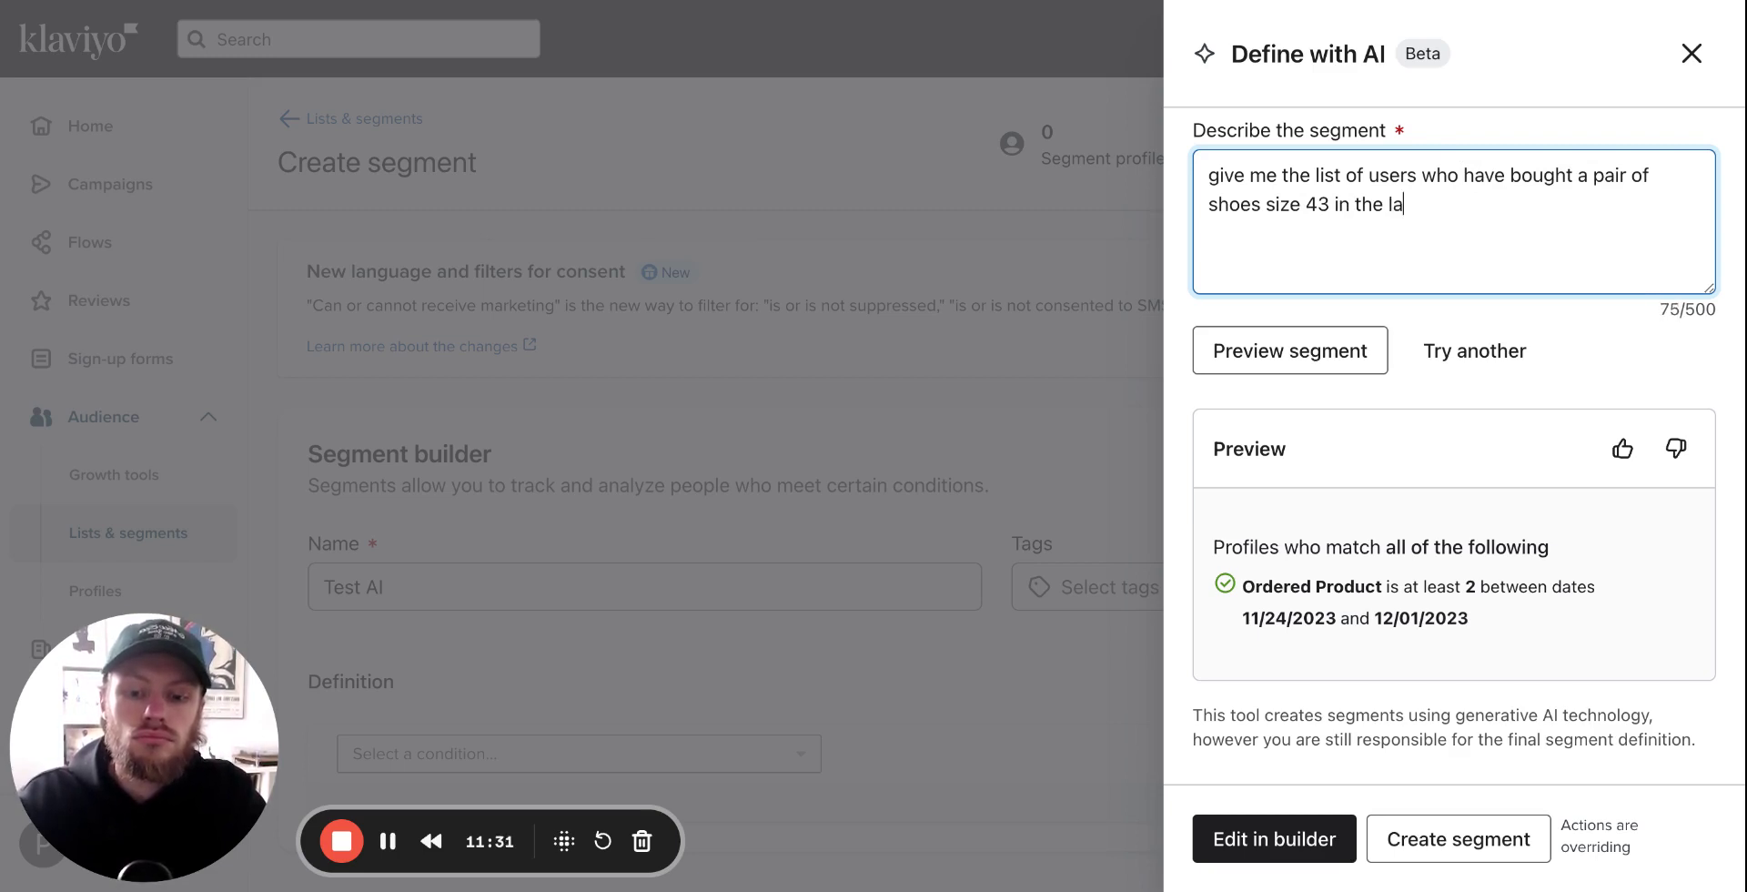
pyautogui.write('st 6 months.')
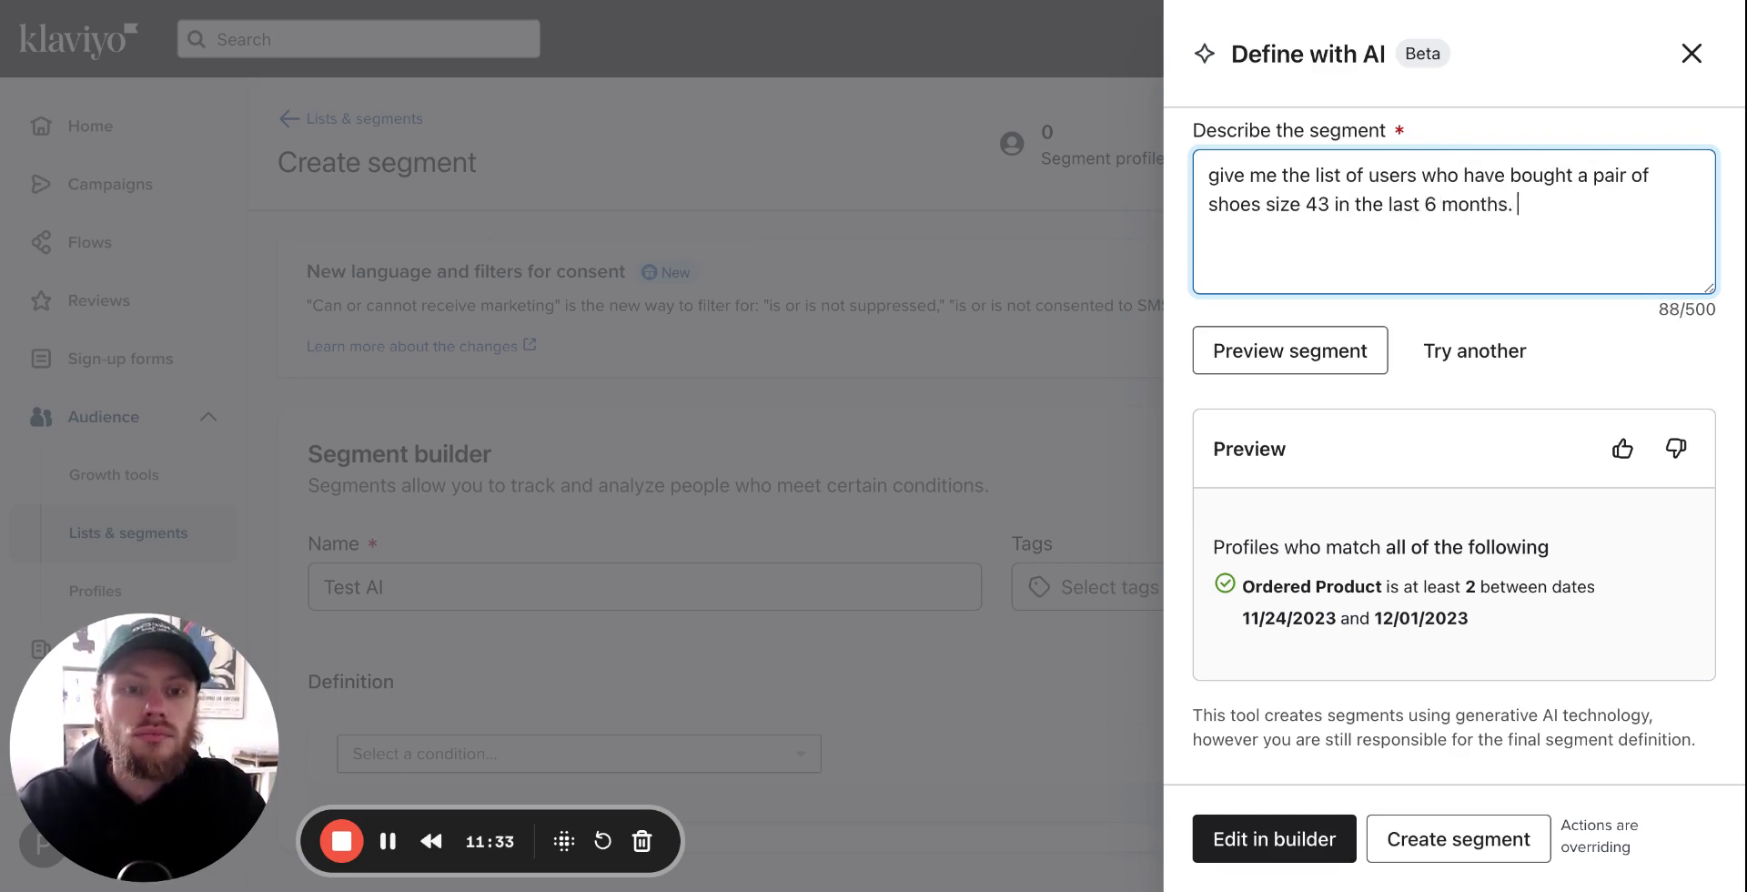
pyautogui.click(1199, 350)
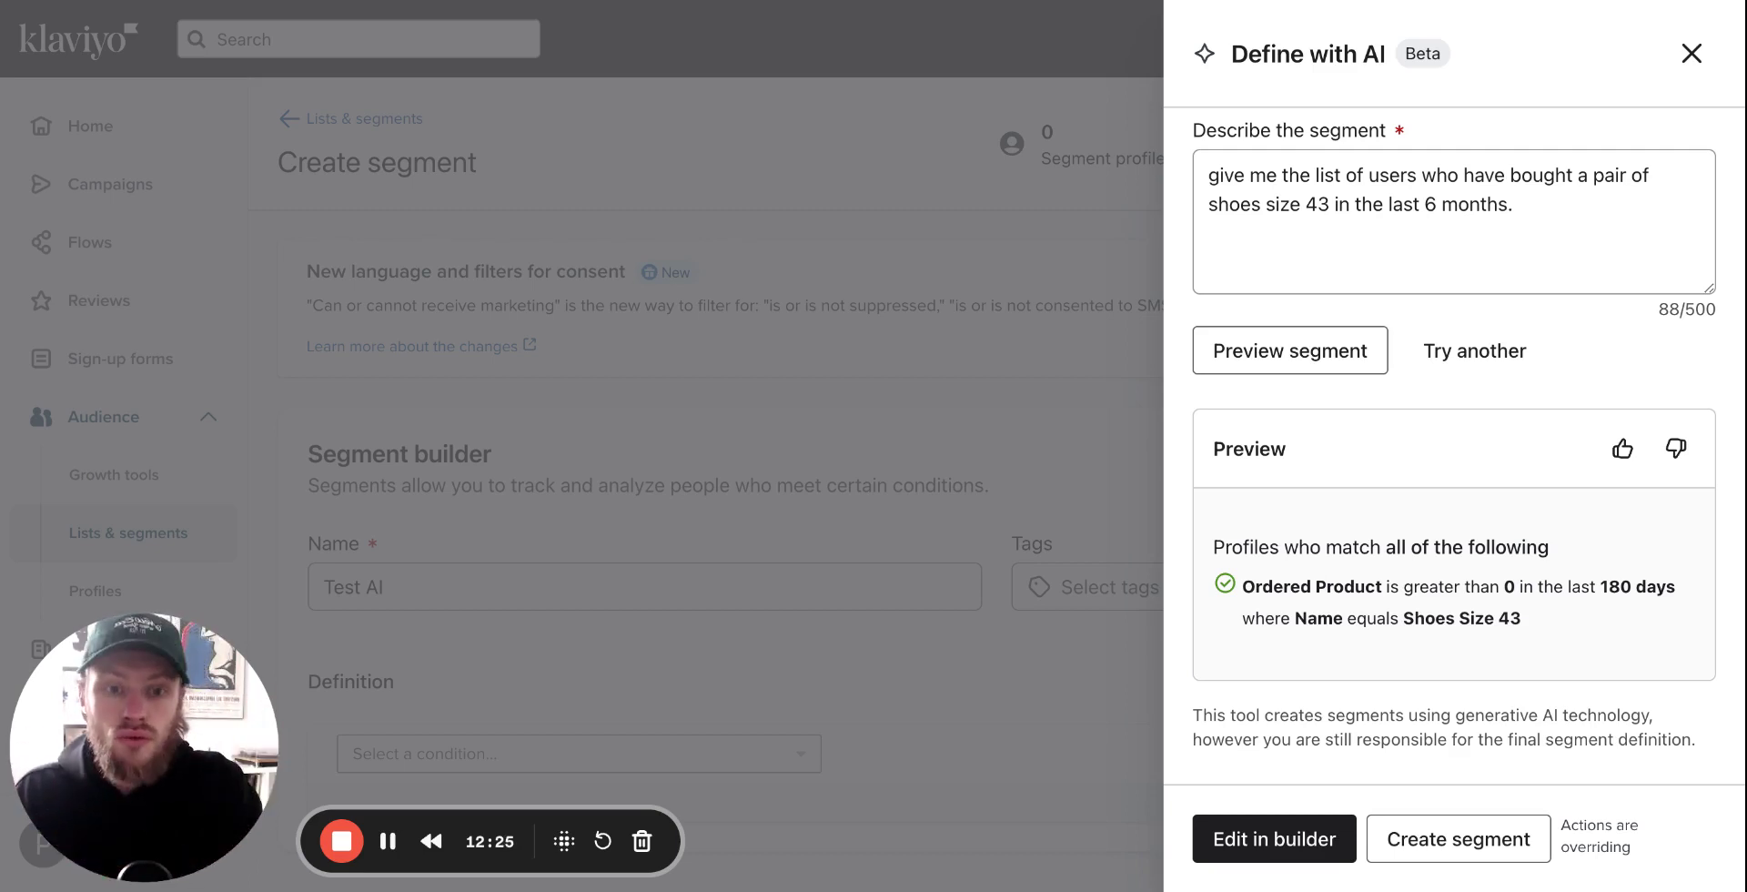
# Step: Reword "a pair of shoes size 43" in the description as "a product where the size variant is 43" and preview the segment again
pyautogui.click(1521, 223)
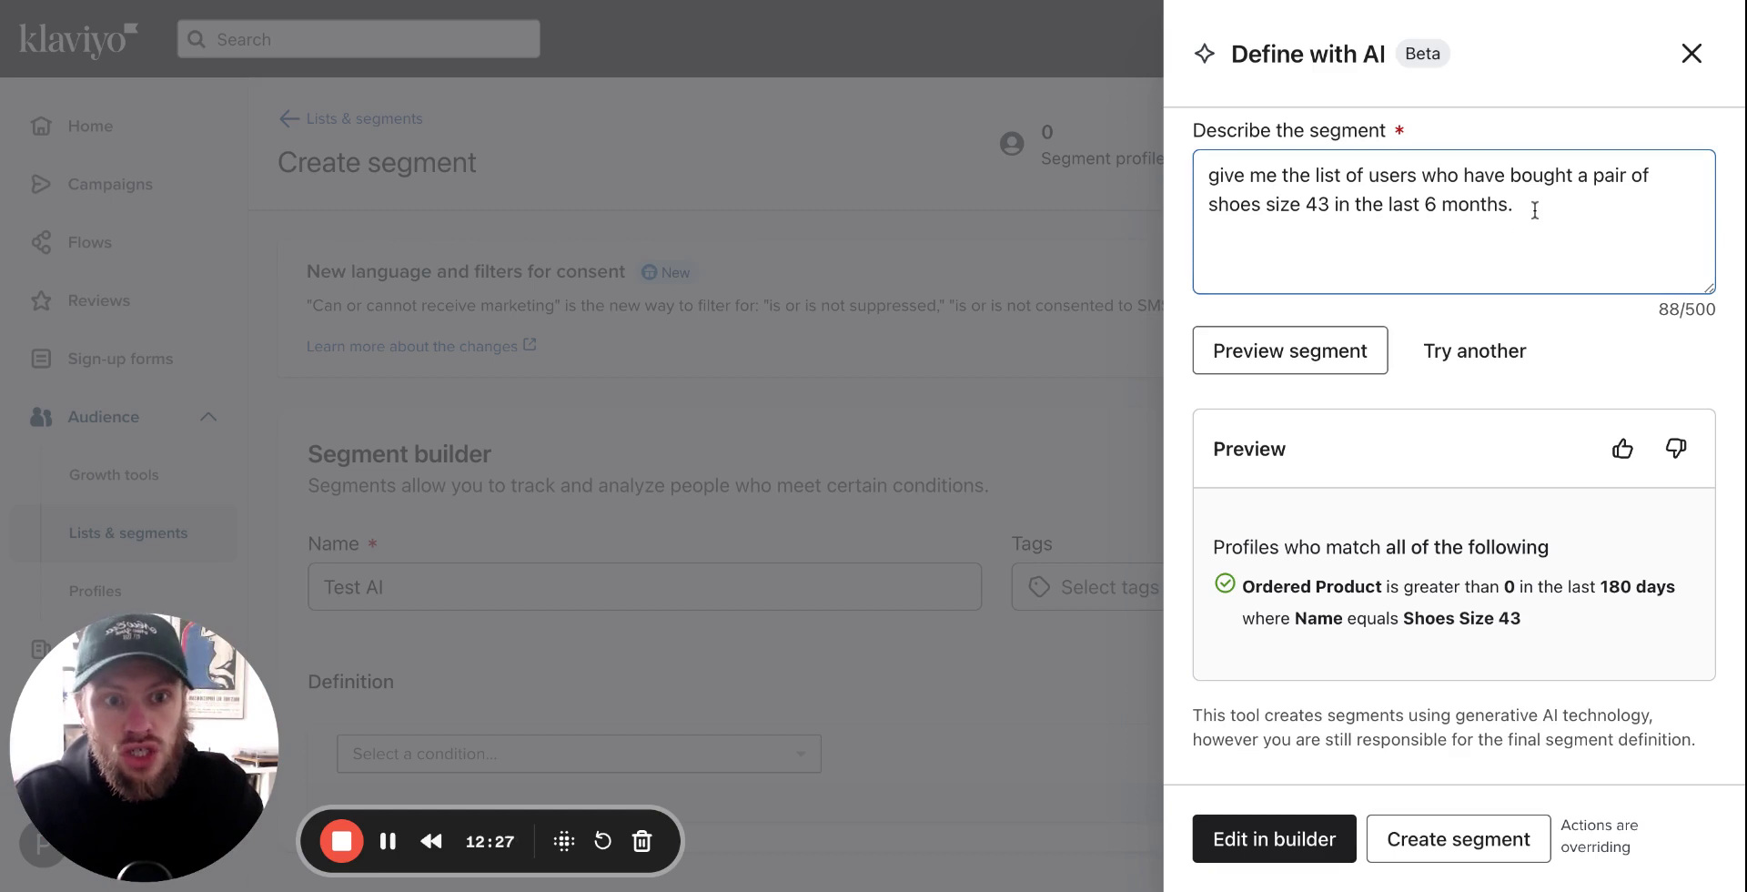
pyautogui.moveTo(1534, 204); pyautogui.dragTo(1588, 173)
pyautogui.click(1293, 237)
pyautogui.press('BackSpace')
pyautogui.write('product ')
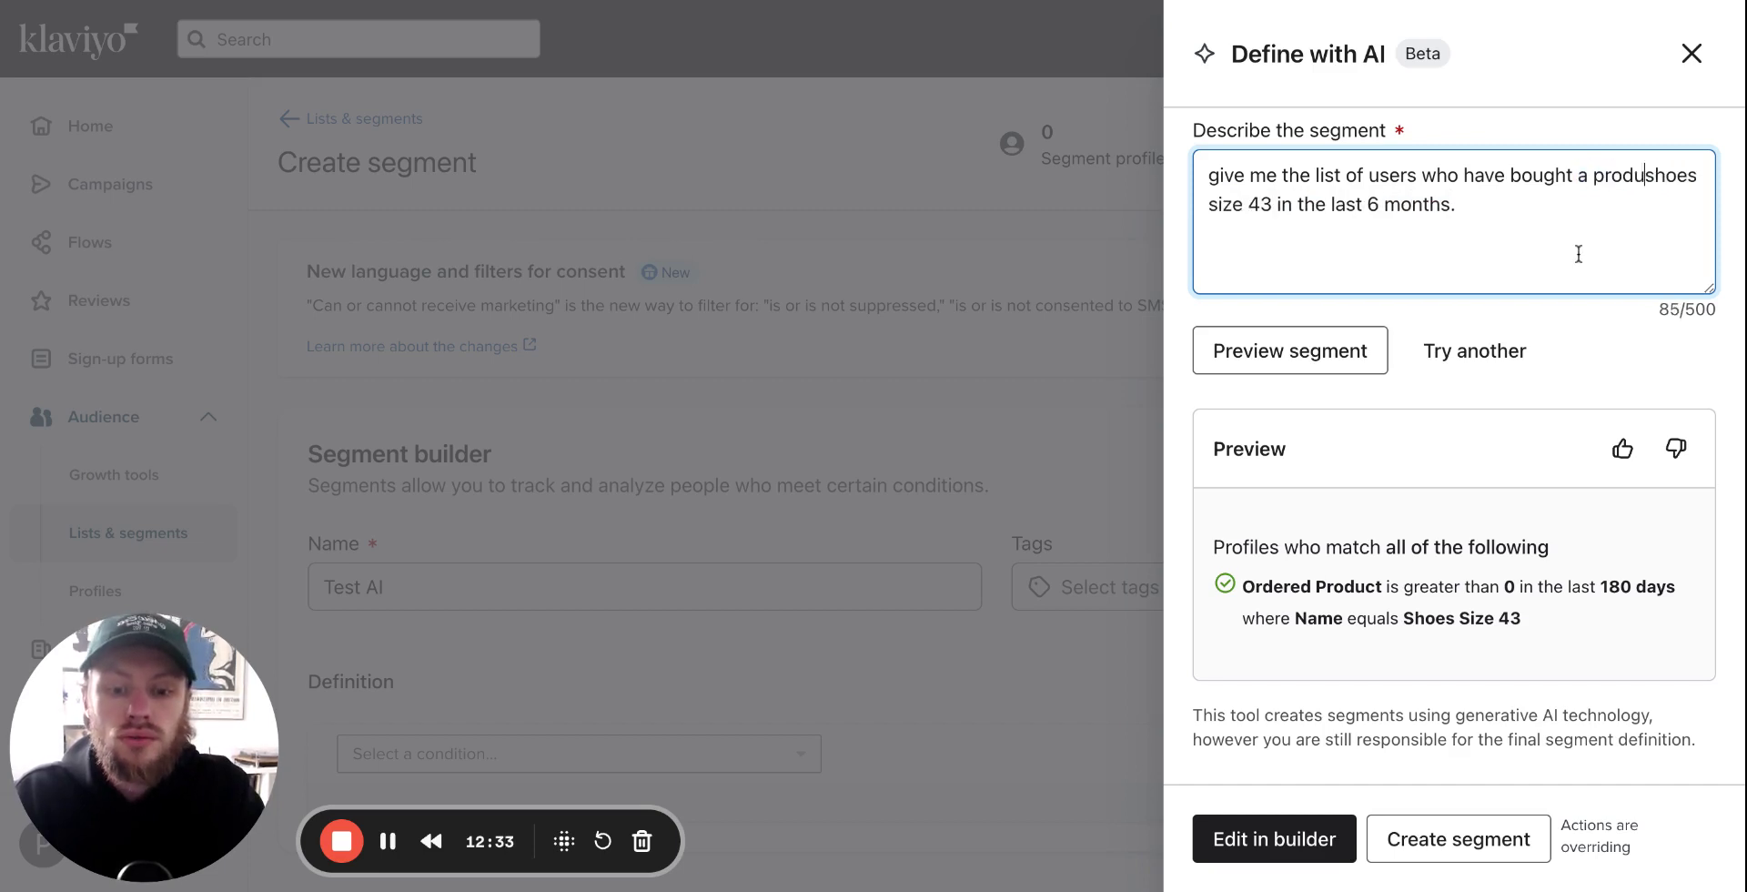
pyautogui.write('where ')
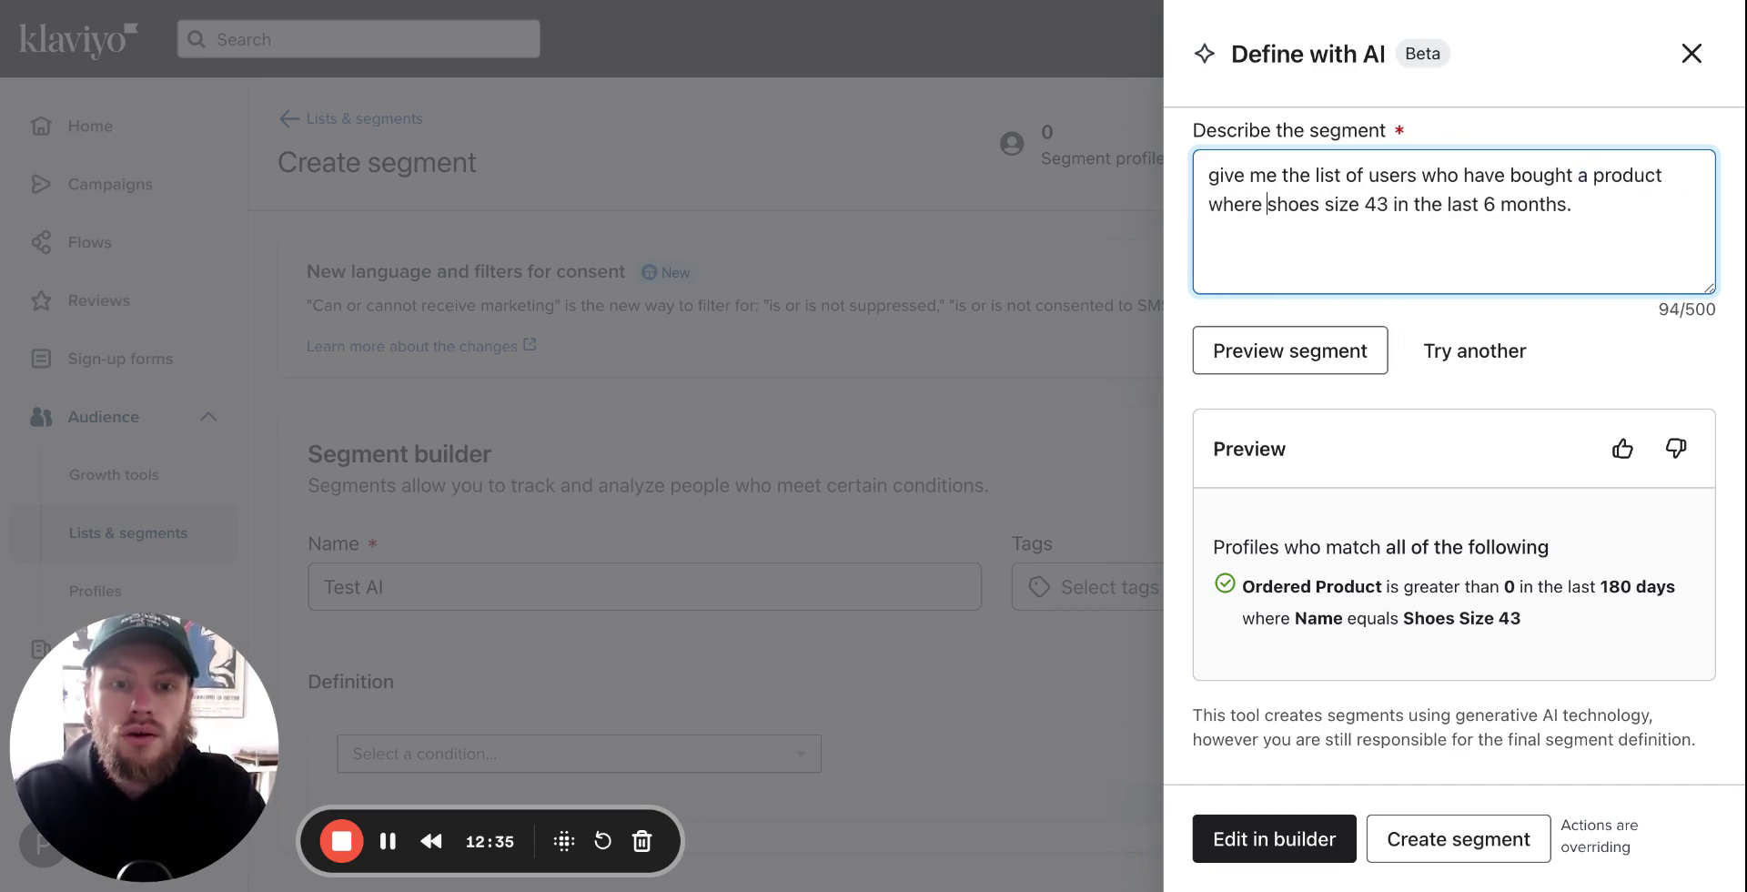
pyautogui.write('the size v')
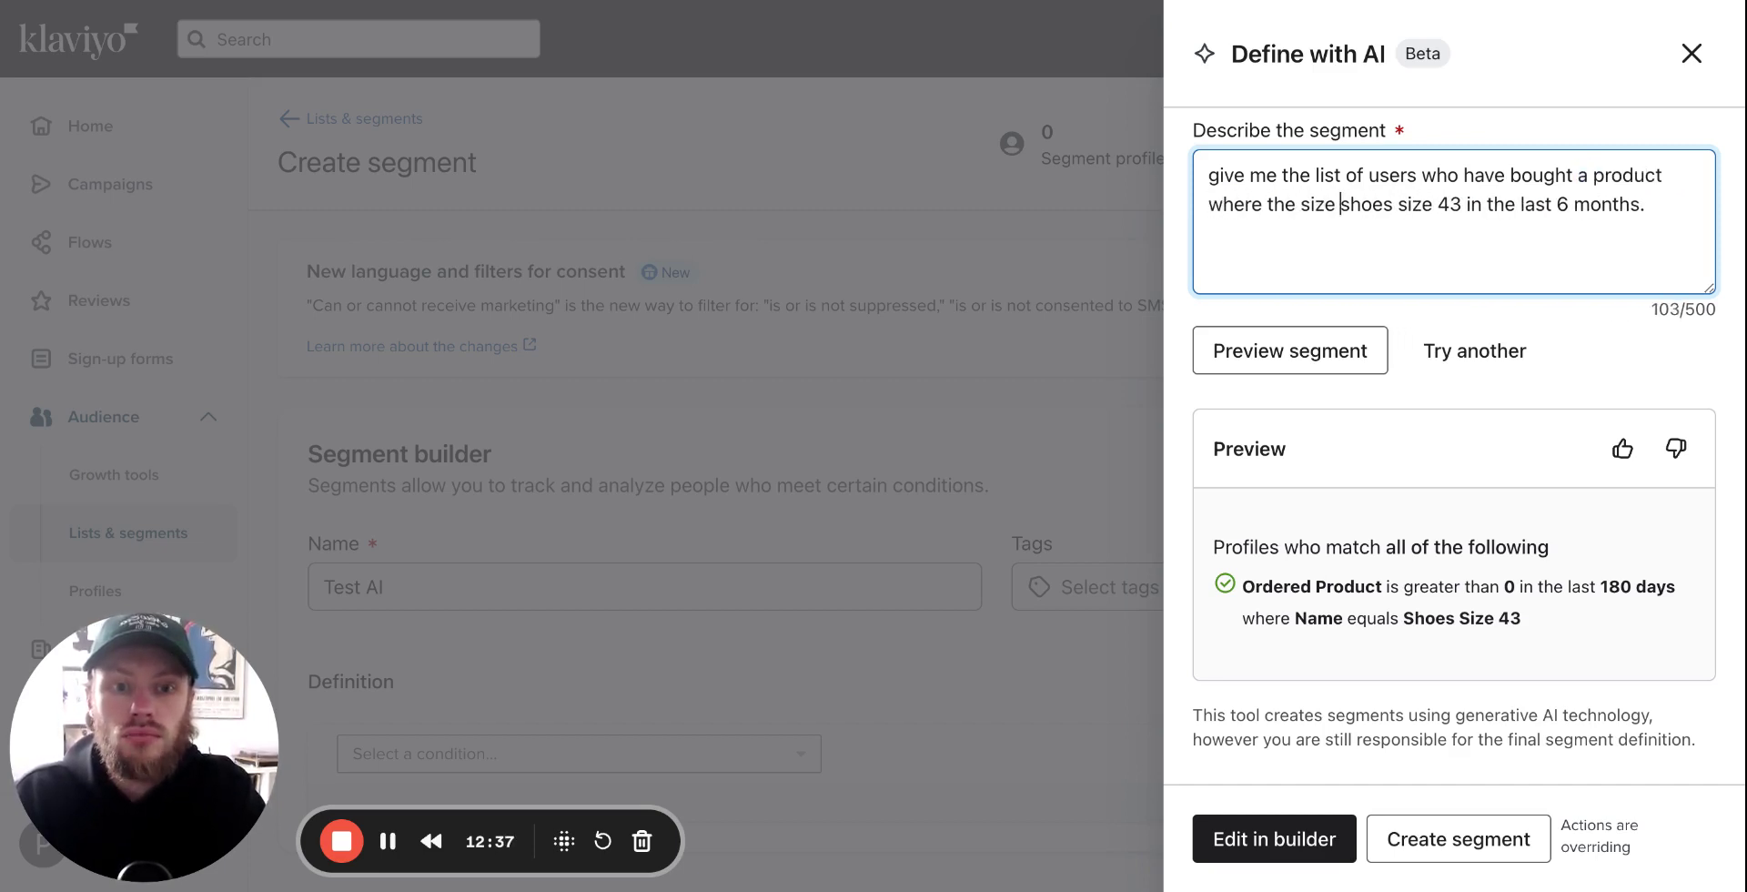
pyautogui.write('ariant is 43')
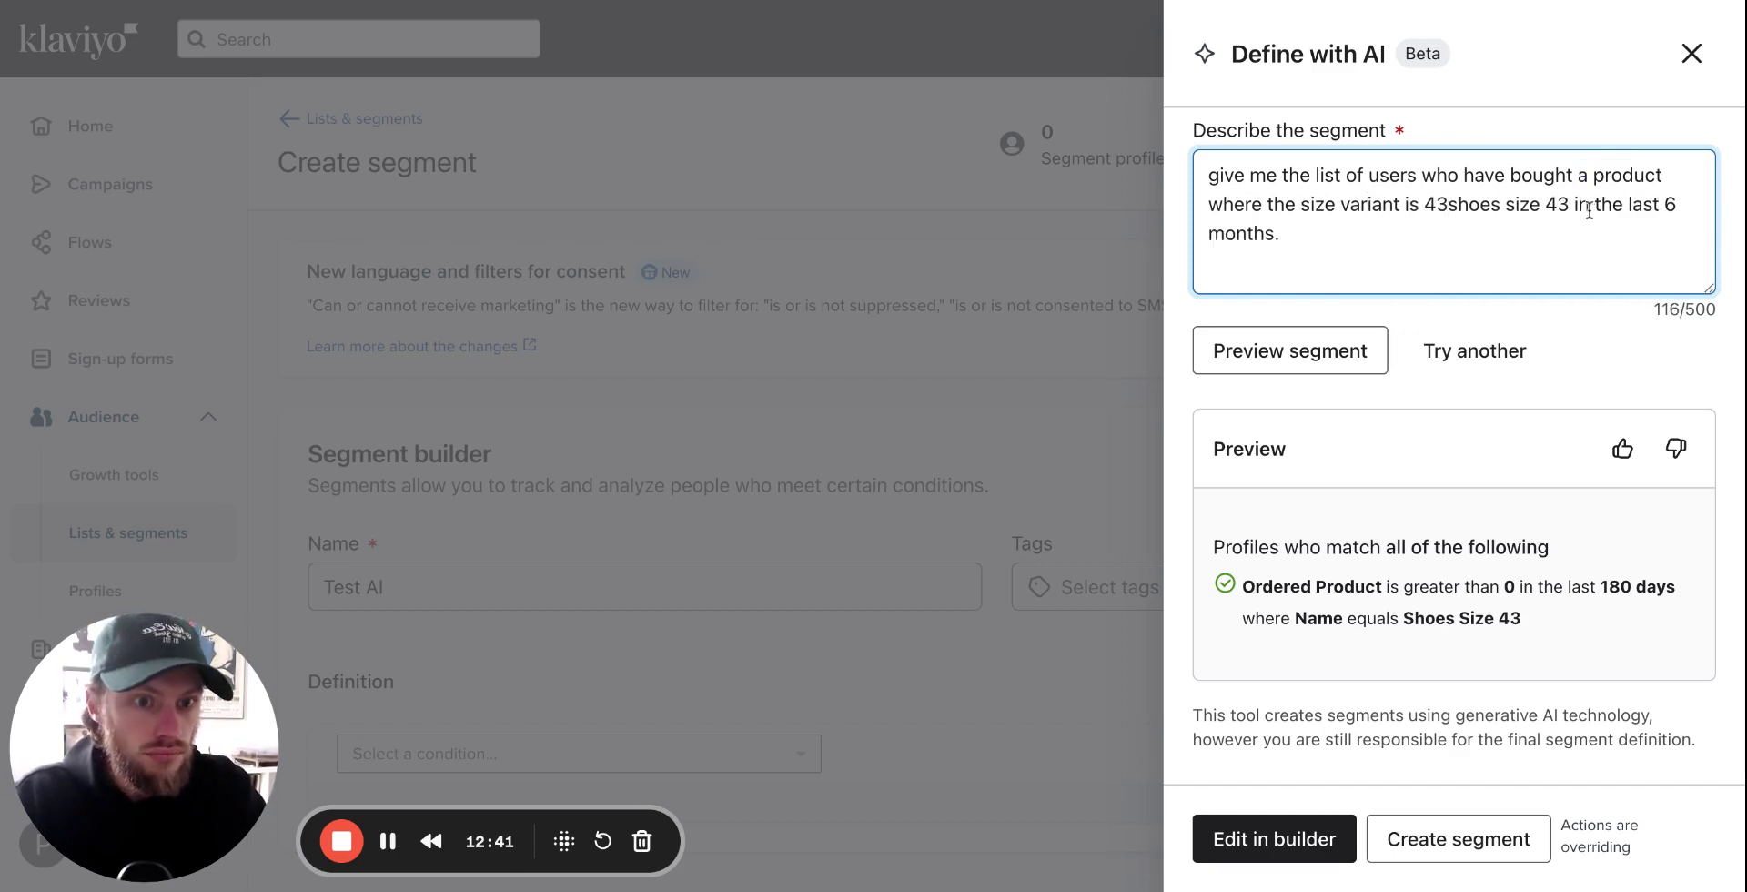
pyautogui.moveTo(1567, 206); pyautogui.dragTo(1448, 206)
pyautogui.press('BackSpace')
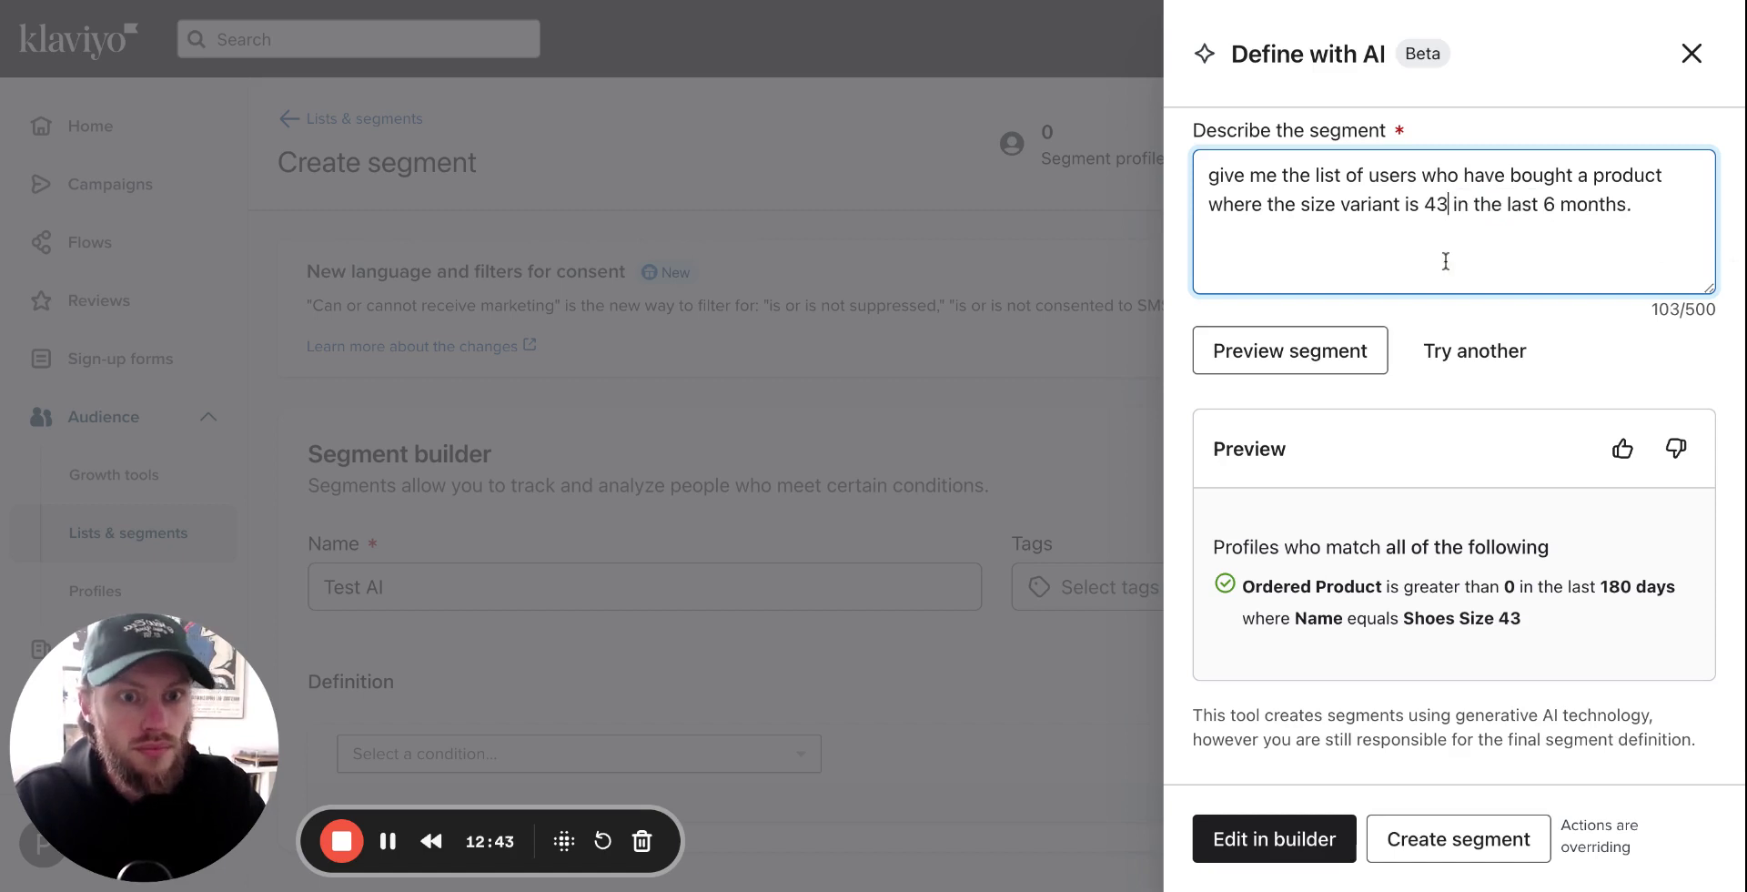
pyautogui.click(1313, 357)
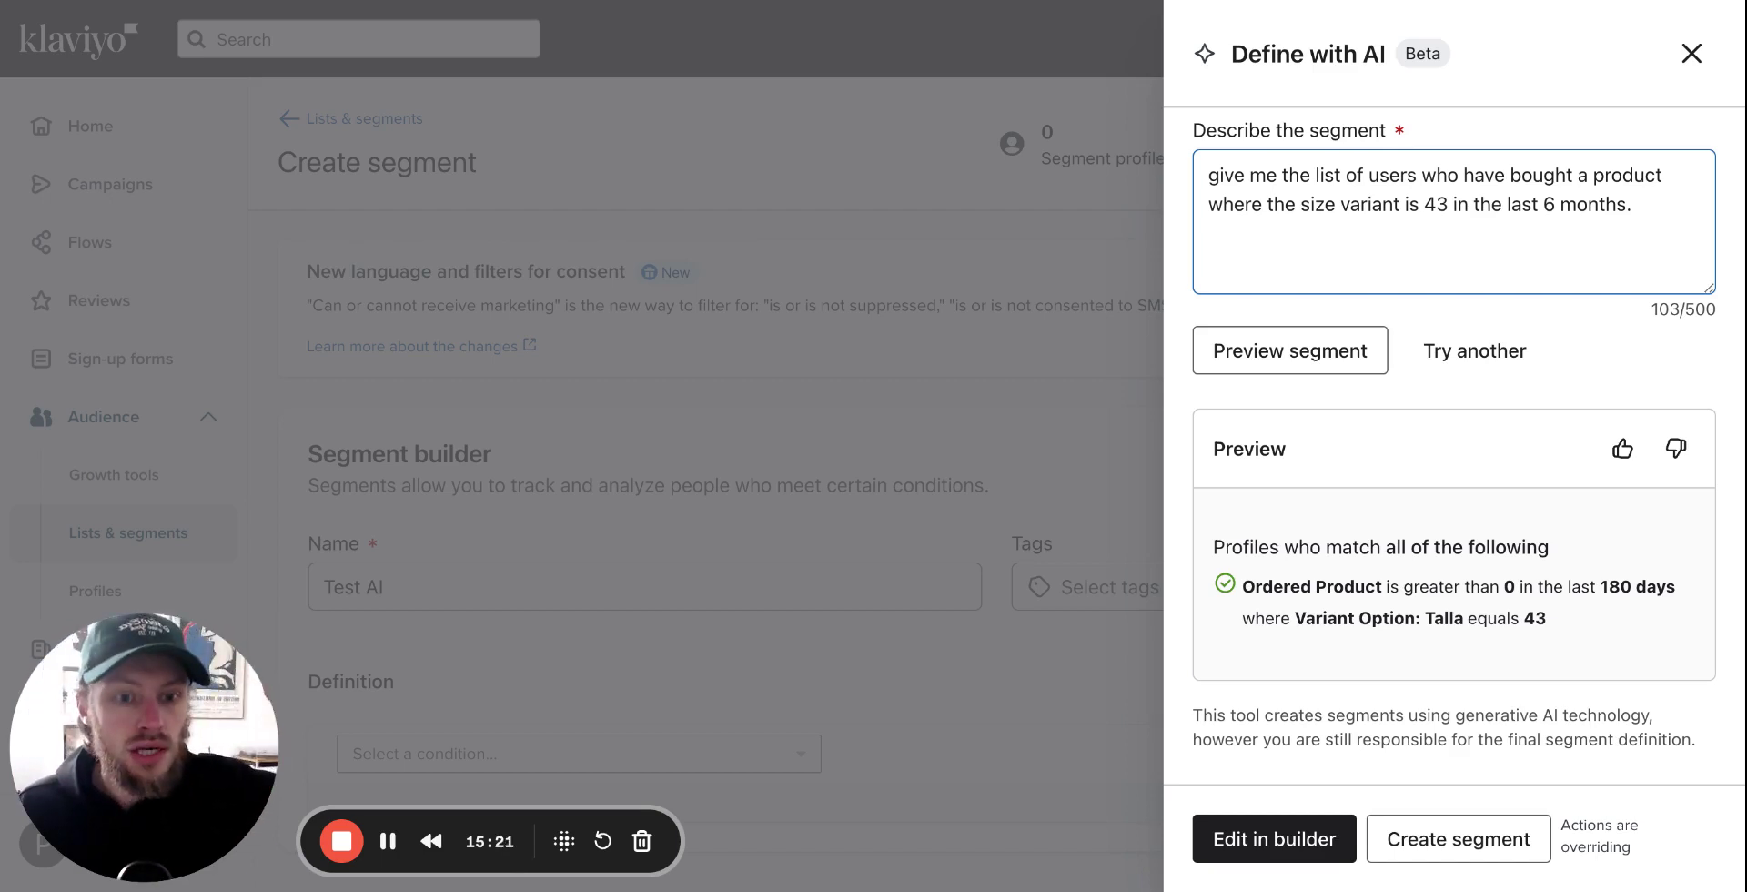
# Step: Examine the previewed conditions against the size variant description and close the AI definition without applying it
pyautogui.scroll(-1, 1460, 519)
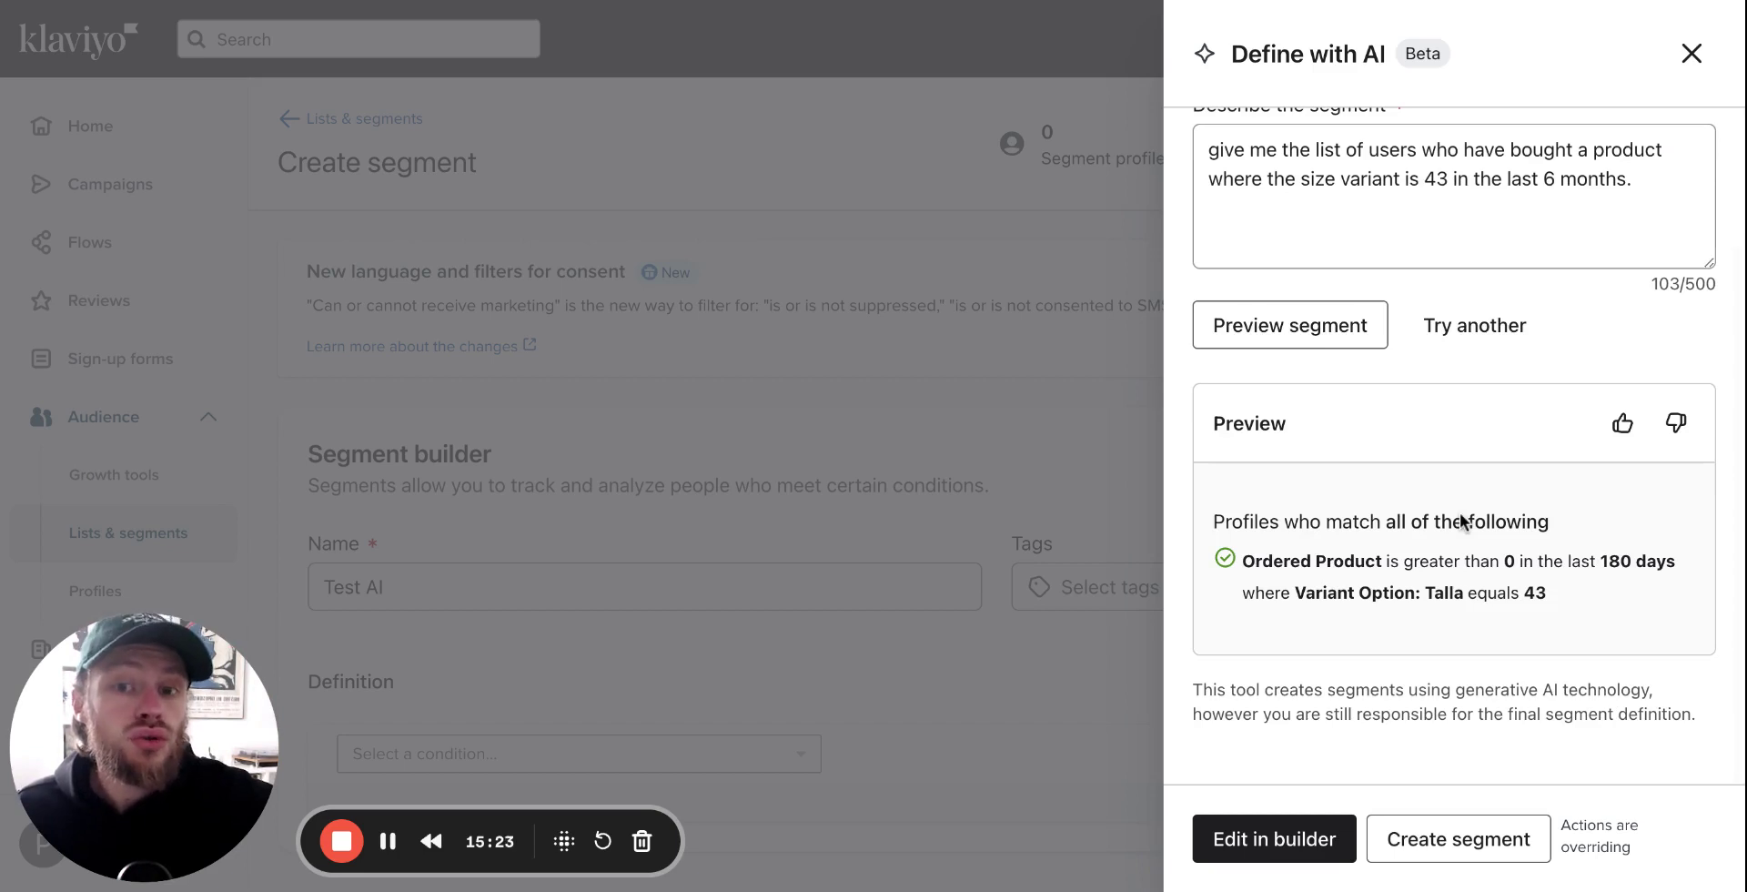
pyautogui.scroll(2, 1460, 519)
pyautogui.scroll(-2, 1461, 519)
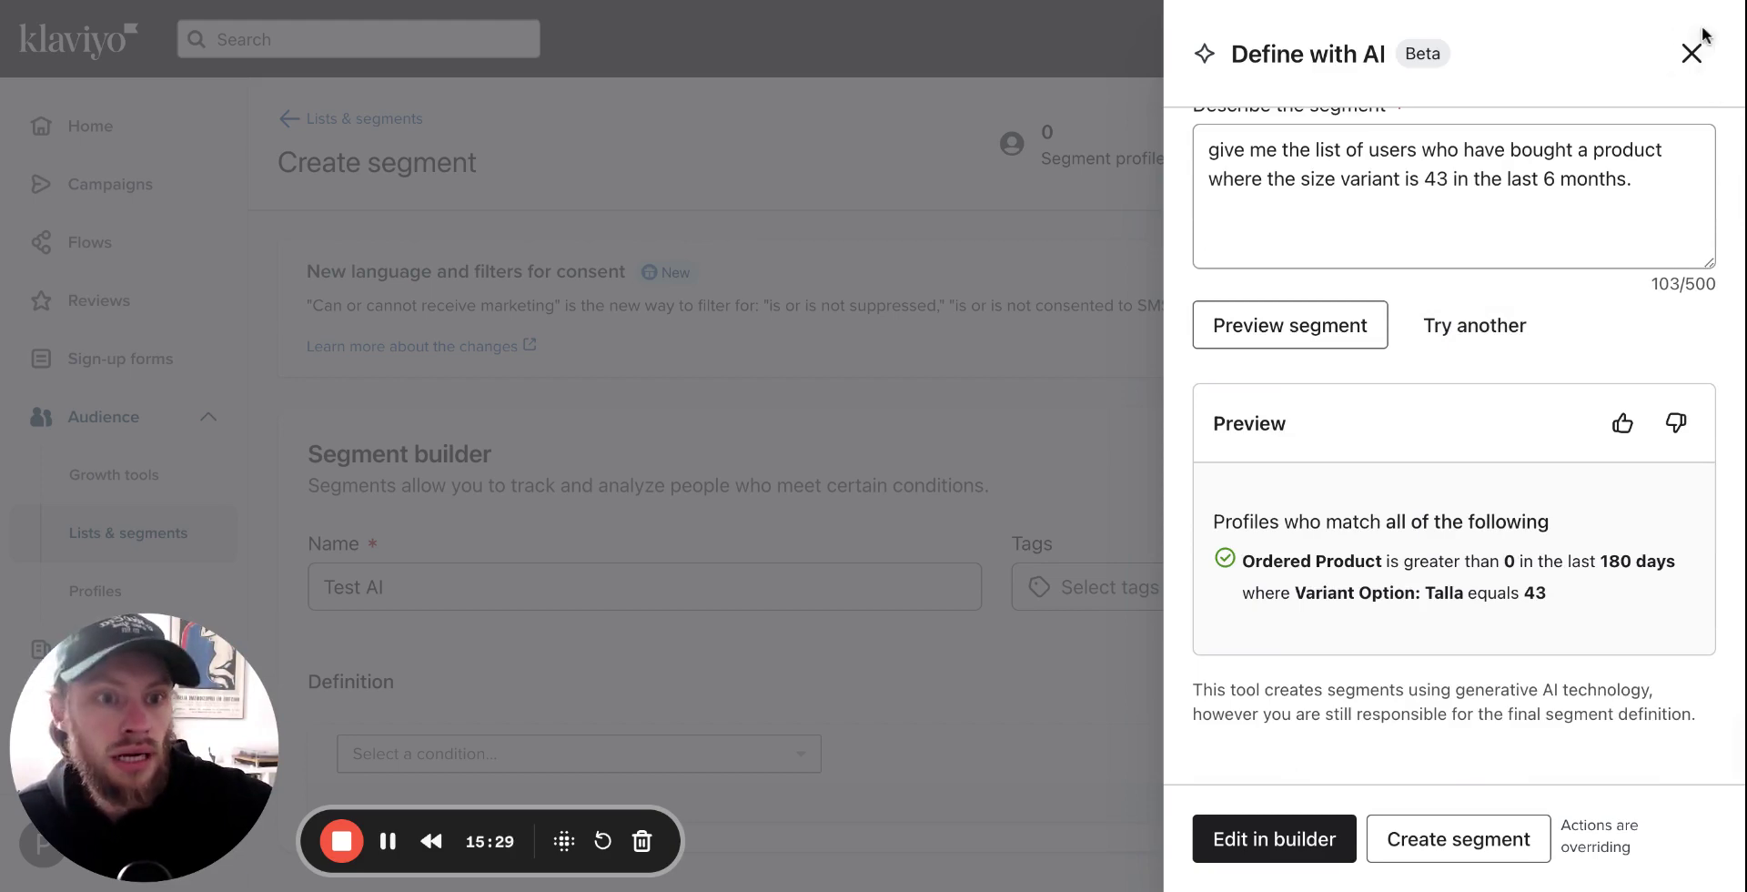
pyautogui.click(1691, 55)
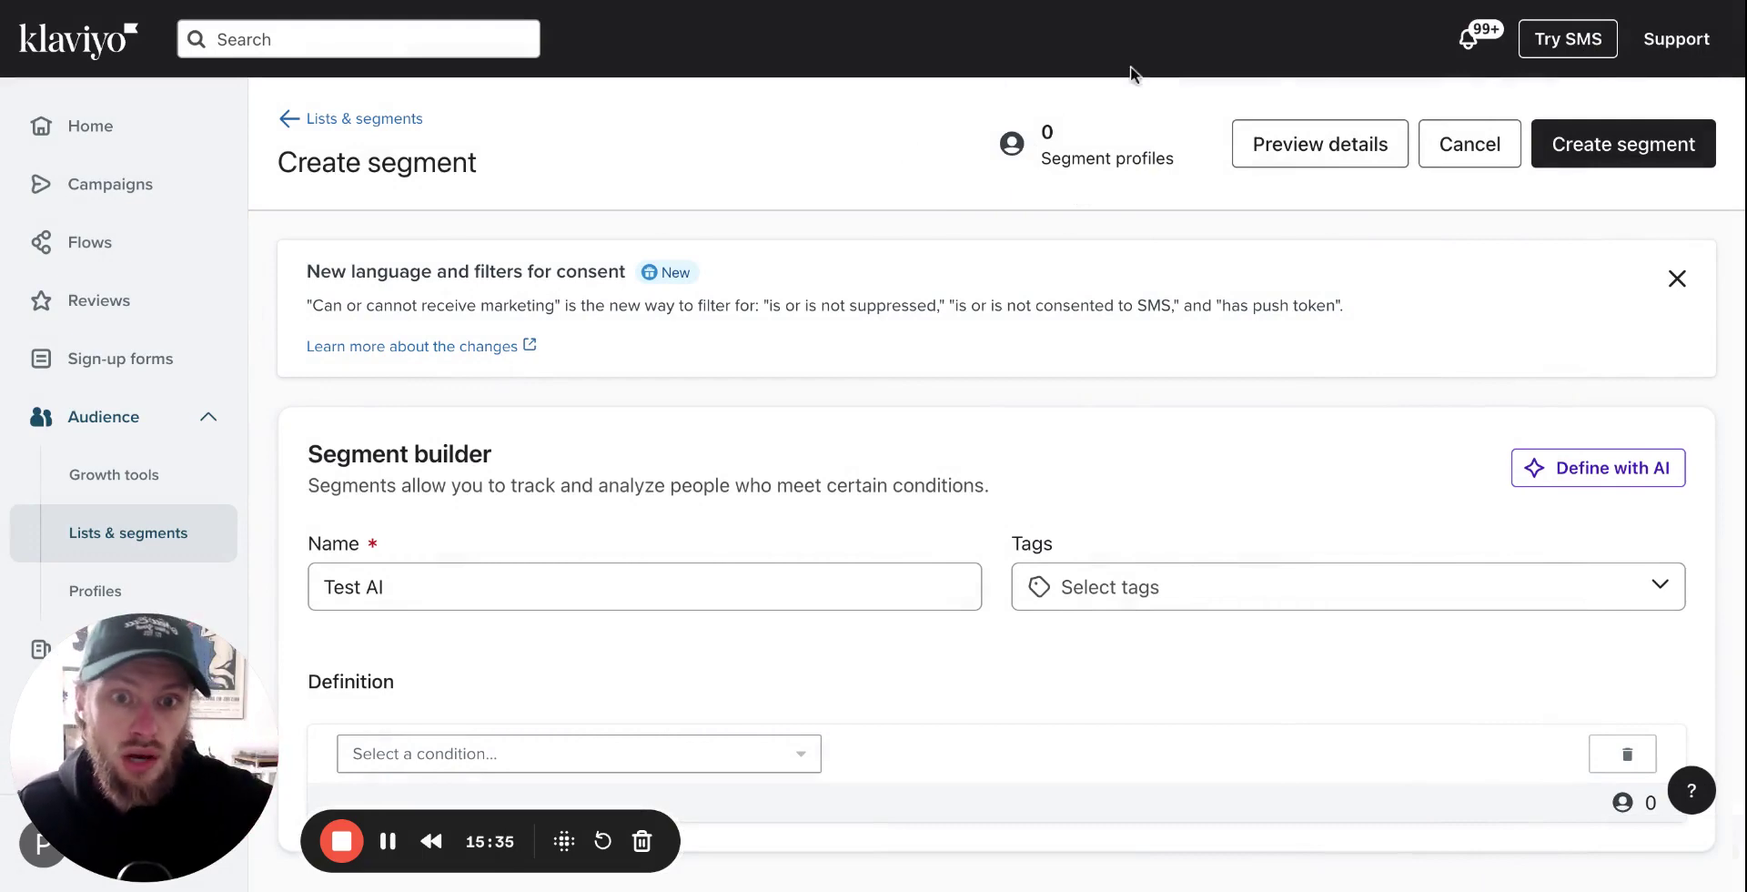
# Step: Reopen the AI segment definition to review its description and preview, and close it again
pyautogui.click(1550, 468)
pyautogui.scroll(-2, 1416, 473)
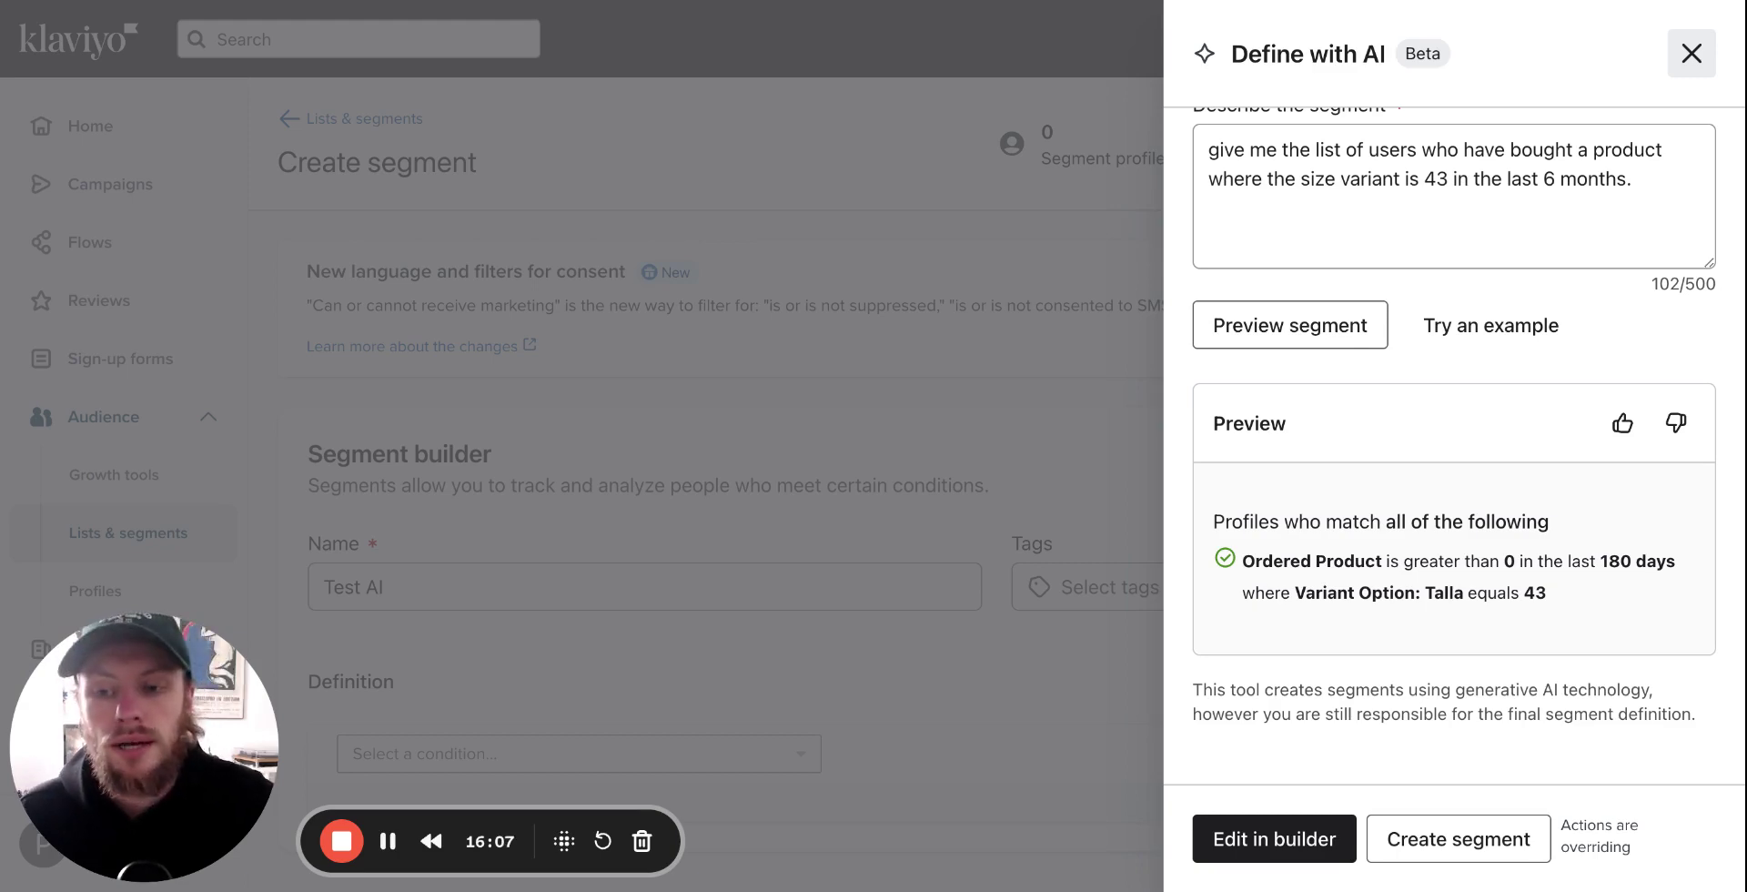
pyautogui.click(1691, 52)
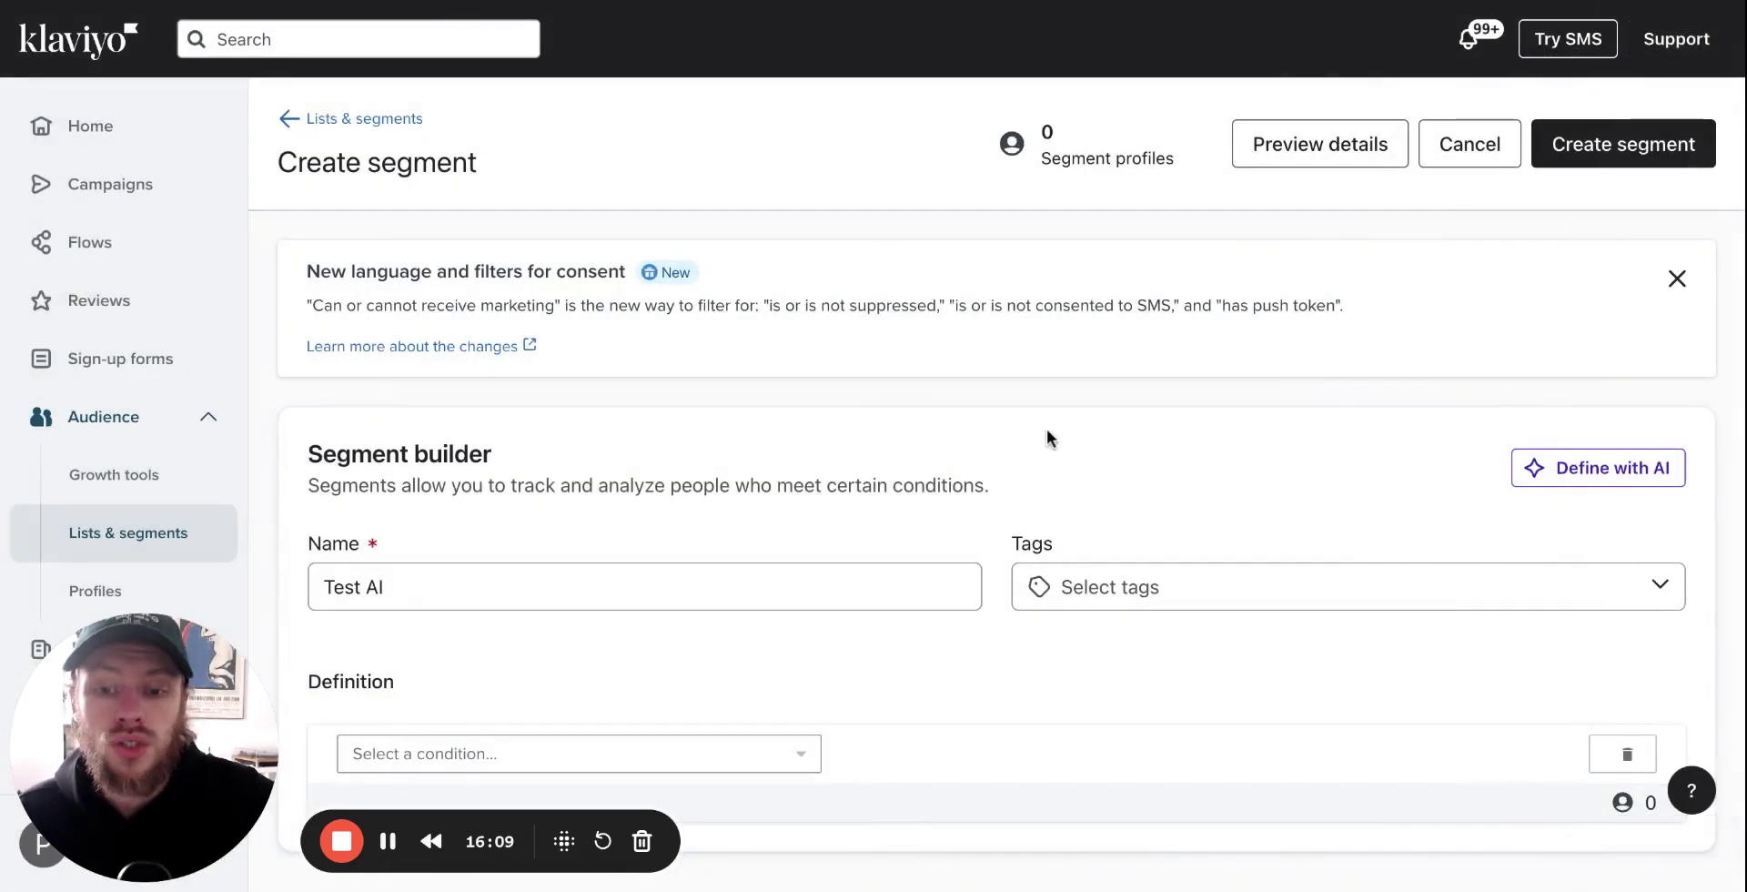